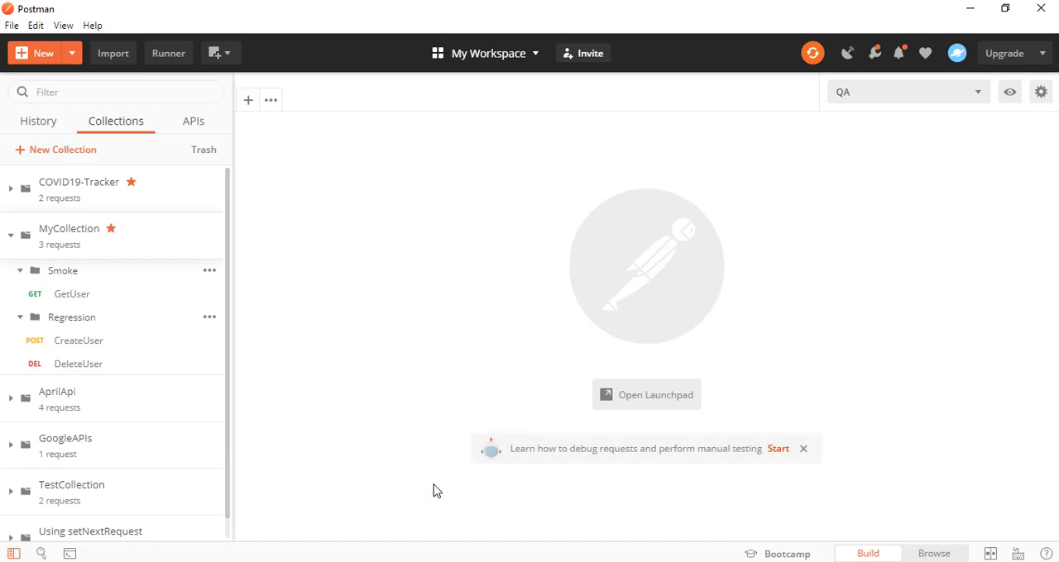
# Switch to the browser and examine the introduction of Postman's "Debugging and logs" documentation page
pyautogui.hotkey('alt', 'Tab')
pyautogui.hotkey('alt', 'Tab')
pyautogui.hotkey('alt', 'Tab')
pyautogui.hotkey('alt', 'Tab')
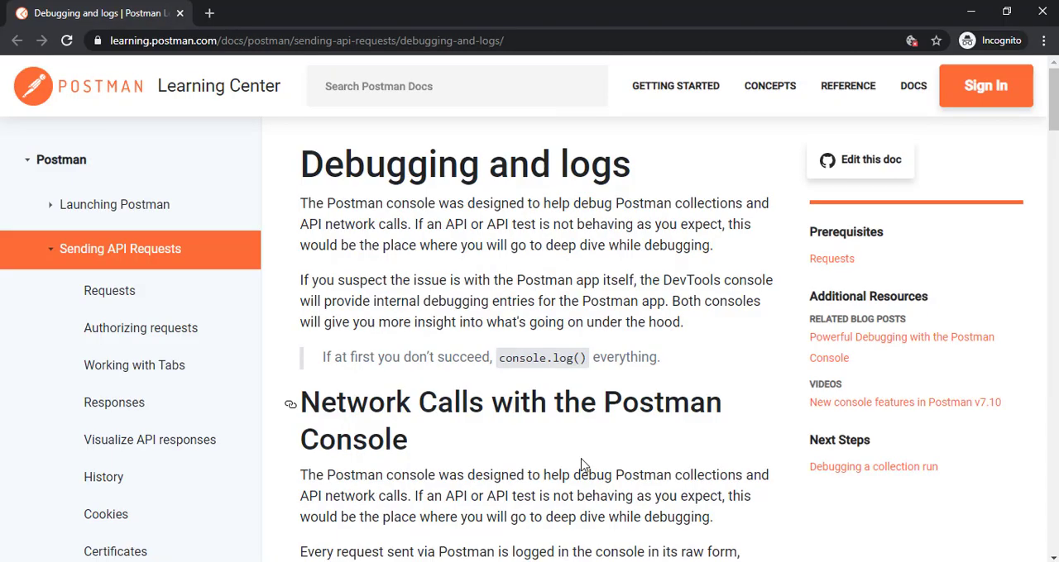
pyautogui.click(546, 43)
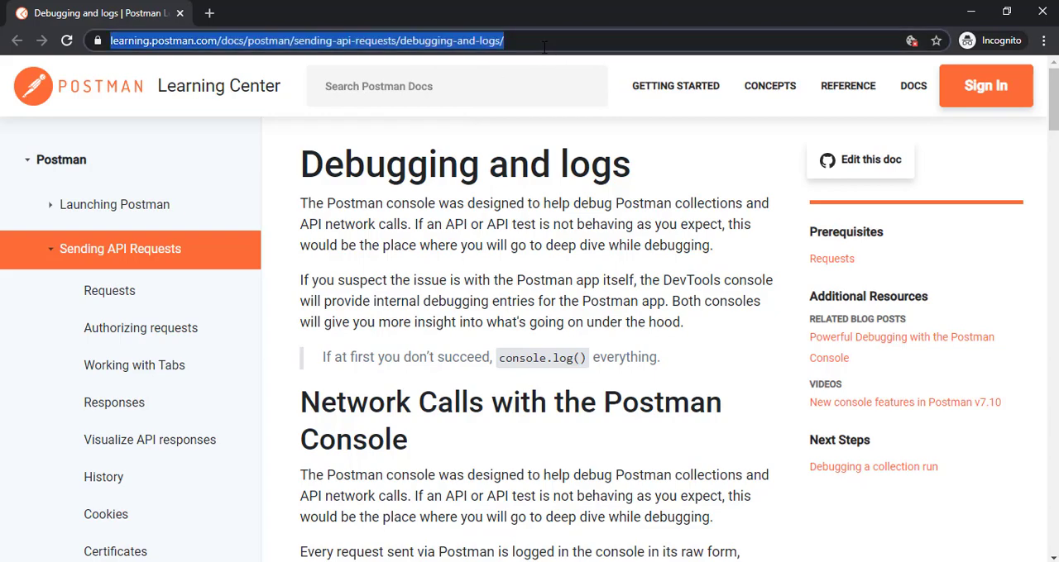
pyautogui.click(410, 240)
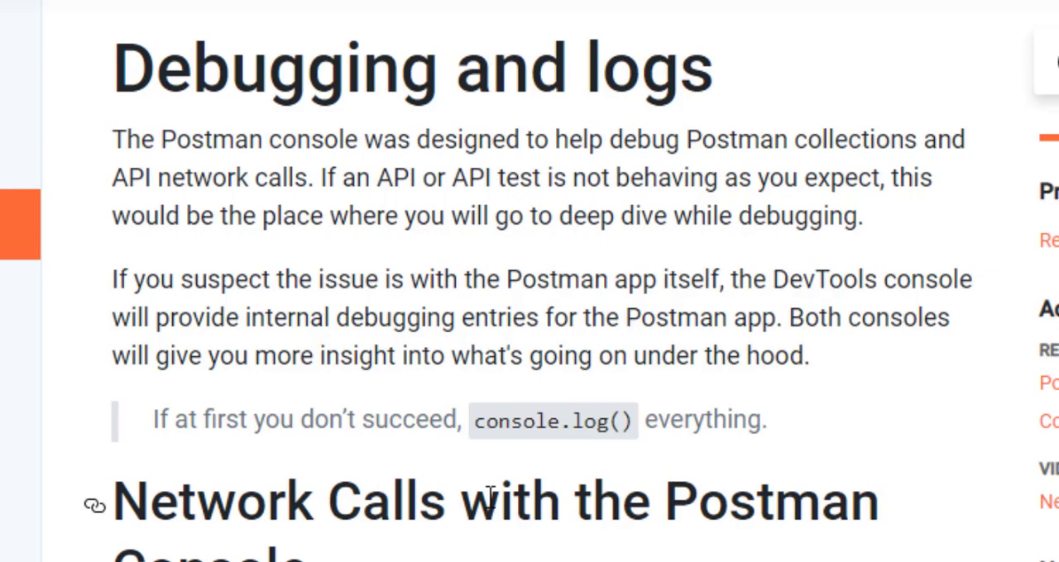
# Read the documentation's list of information that the Postman console logs, including the console.error() entry
pyautogui.scroll(-5, 489, 496)
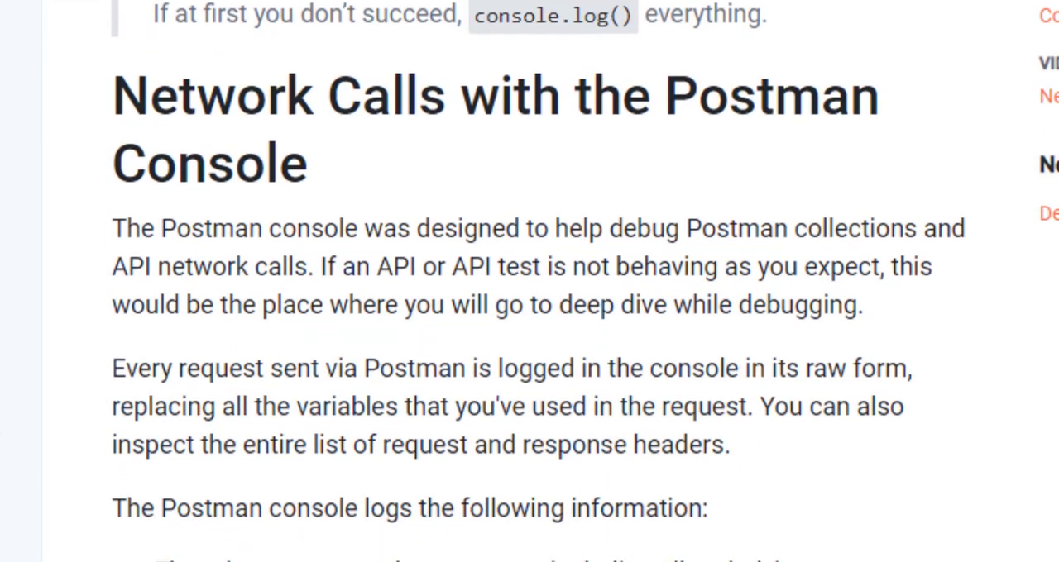
pyautogui.scroll(-5, 529, 281)
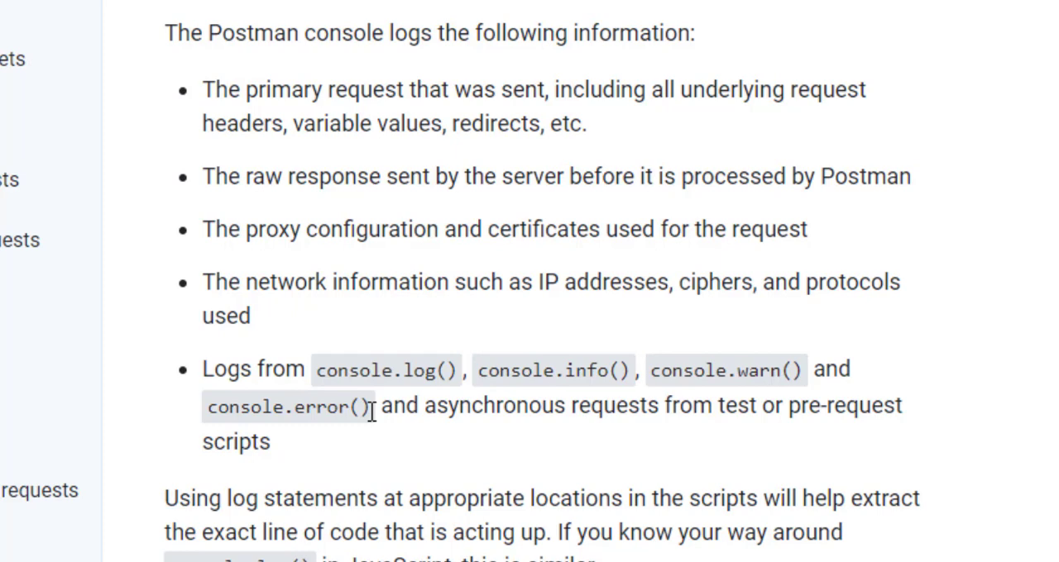
pyautogui.moveTo(369, 409); pyautogui.dragTo(220, 411)
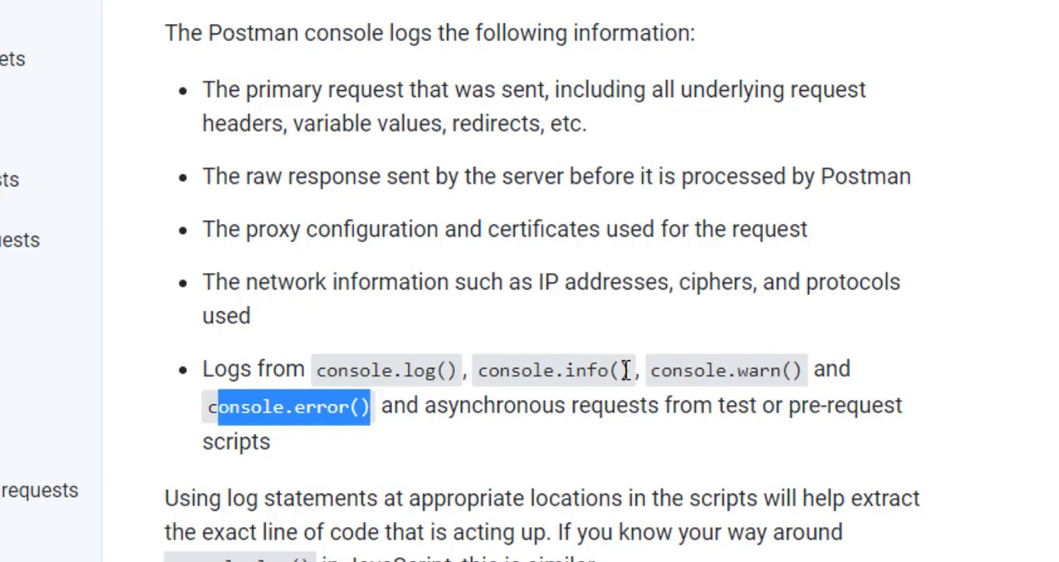
pyautogui.scroll(-2, 534, 444)
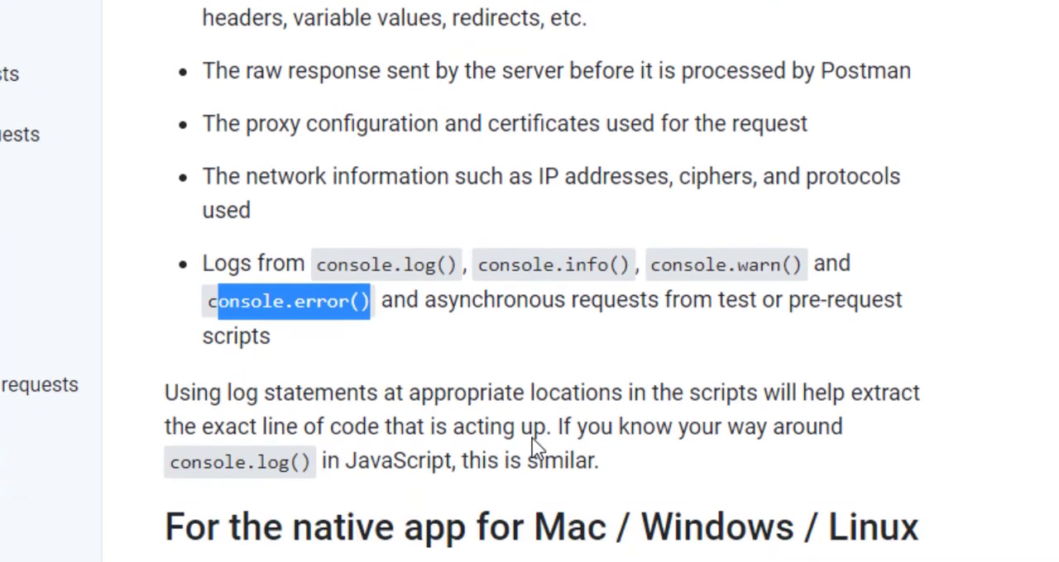
pyautogui.scroll(3, 531, 446)
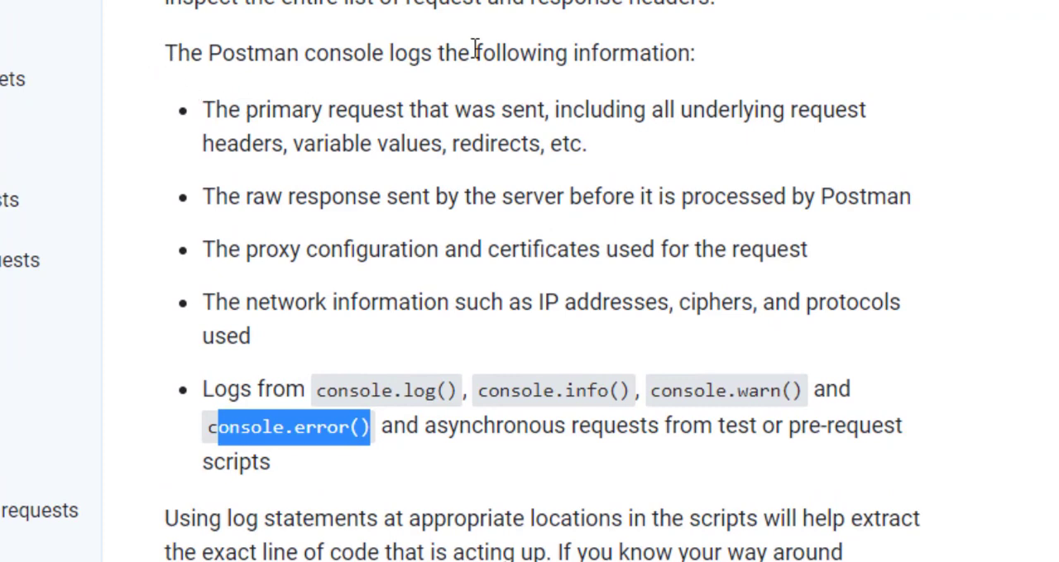
pyautogui.click(508, 52)
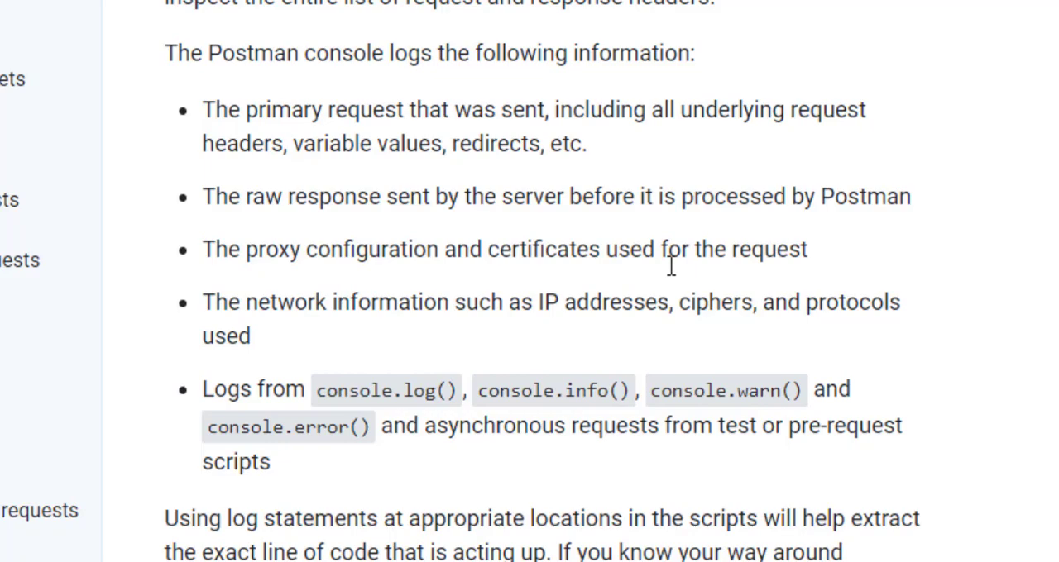
# Review the network calls section and the native app instructions for opening the Postman console
pyautogui.scroll(-1, 672, 272)
pyautogui.scroll(-3, 672, 273)
pyautogui.scroll(6, 673, 276)
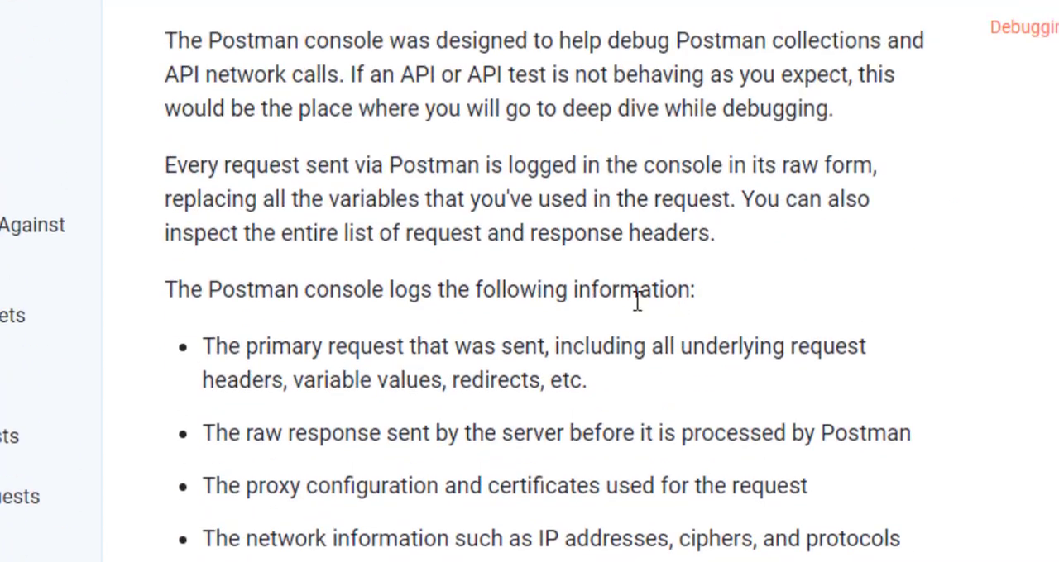
pyautogui.scroll(-2, 524, 353)
pyautogui.scroll(6, 524, 353)
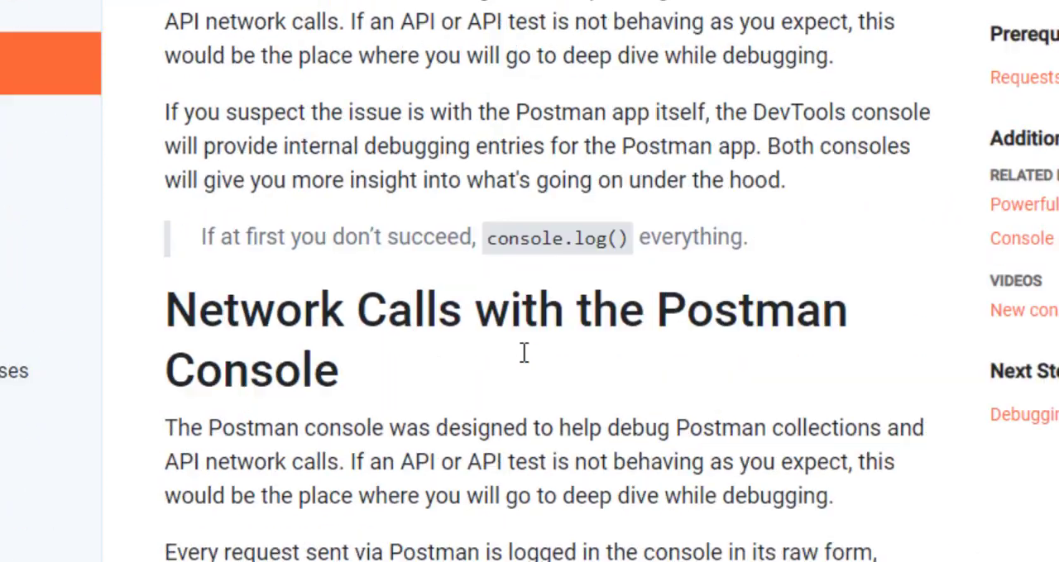
pyautogui.scroll(-10, 523, 353)
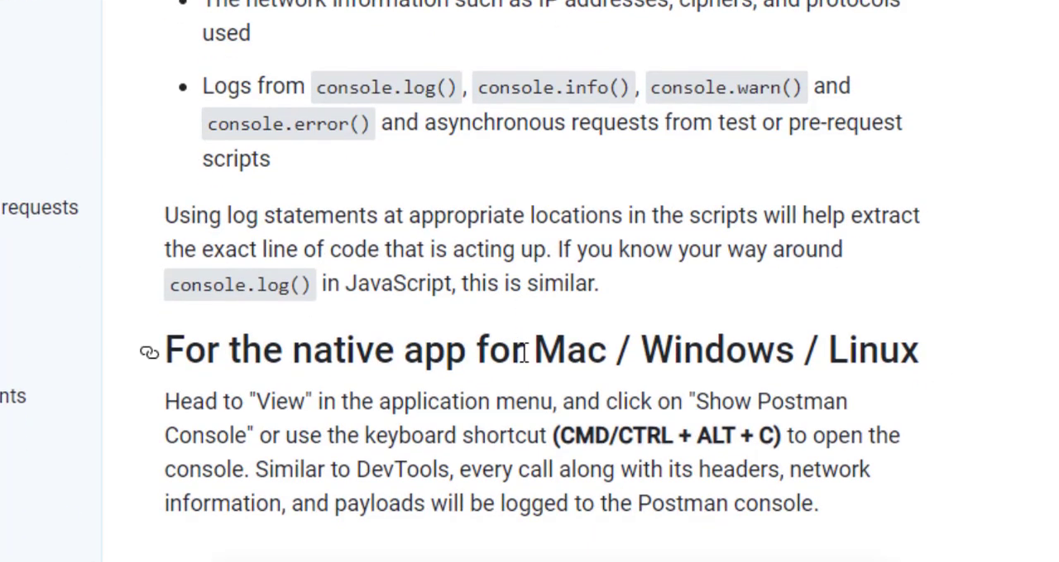
pyautogui.scroll(-6, 522, 354)
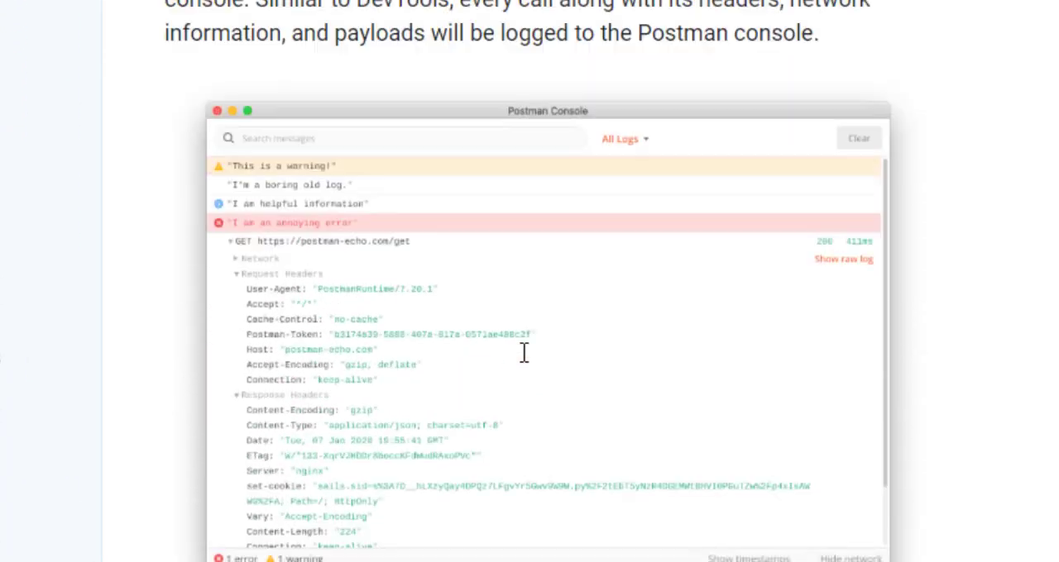
pyautogui.scroll(9, 523, 354)
pyautogui.scroll(2, 523, 353)
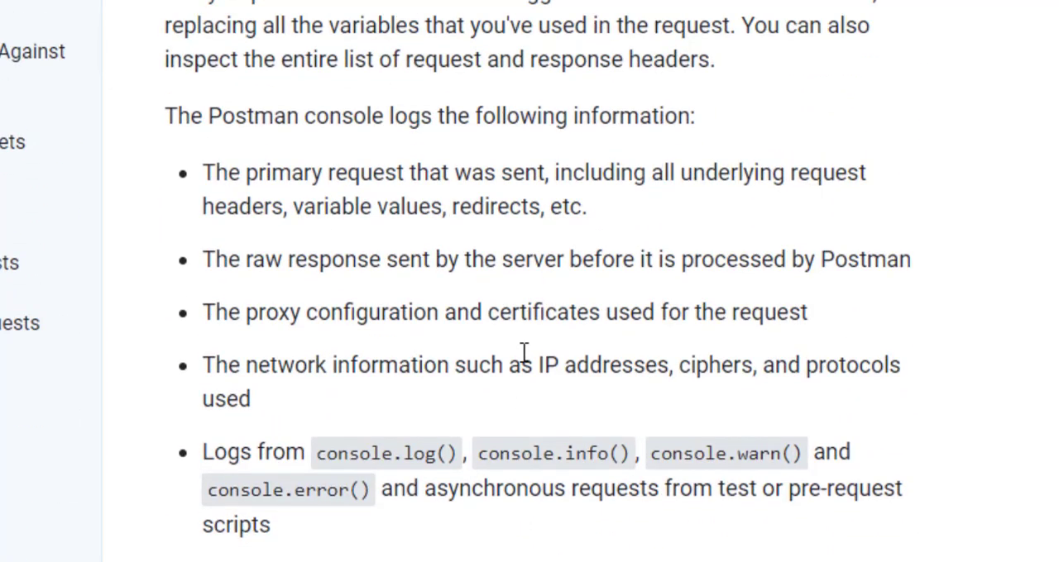
pyautogui.scroll(-15, 523, 353)
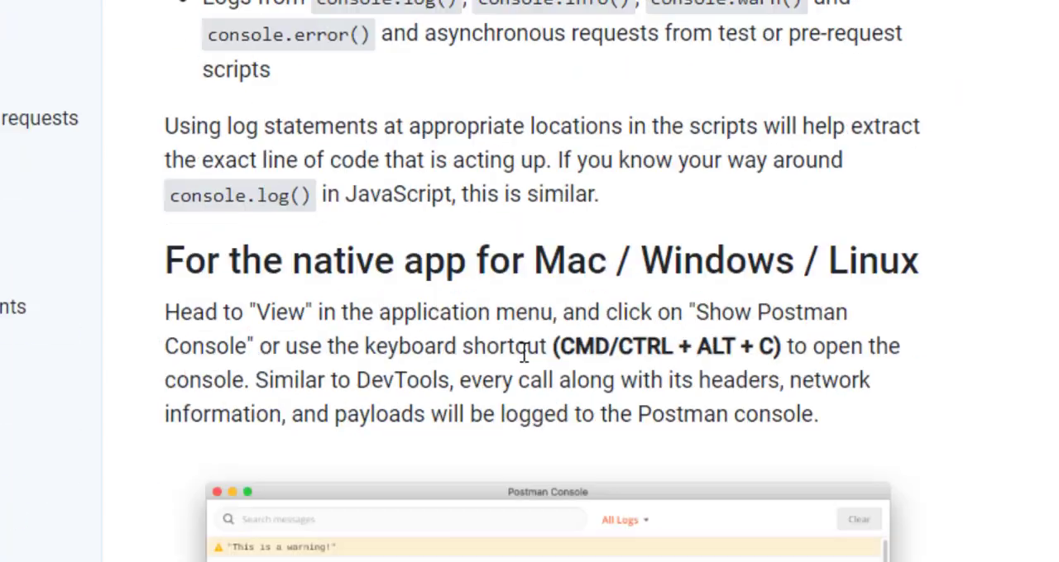
pyautogui.scroll(1, 523, 353)
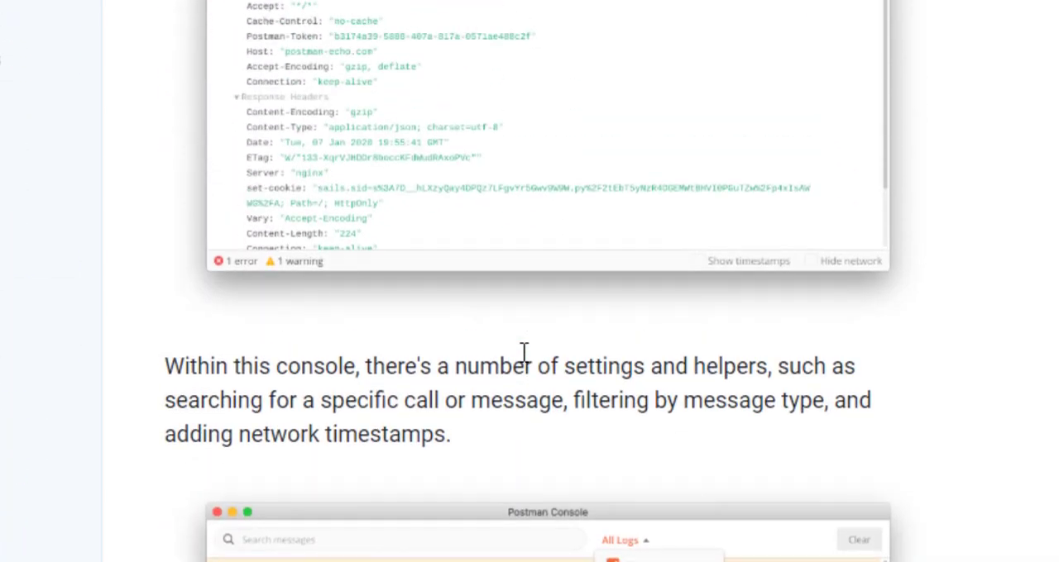
# Examine the documentation sections on the Chrome app and the DevTools console logs
pyautogui.scroll(-10, 450, 65)
pyautogui.scroll(-9, 450, 64)
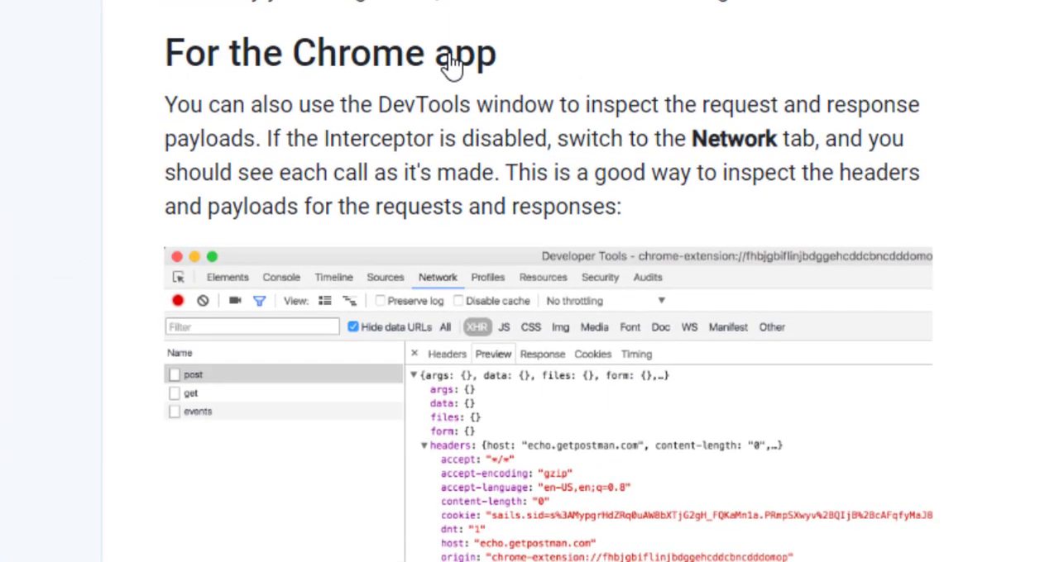
pyautogui.scroll(1, 451, 52)
pyautogui.scroll(6, 451, 52)
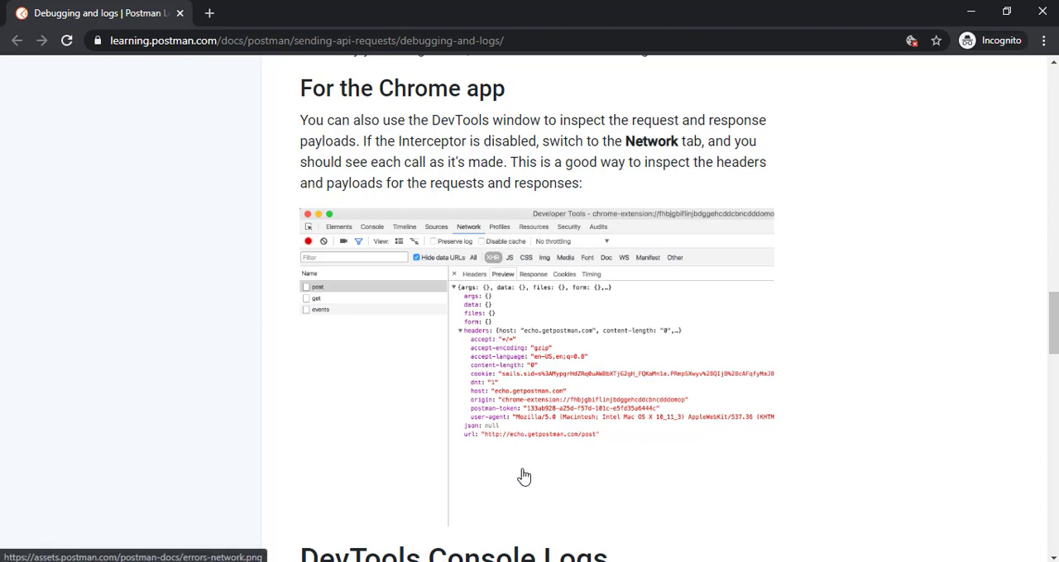
pyautogui.scroll(-10, 523, 476)
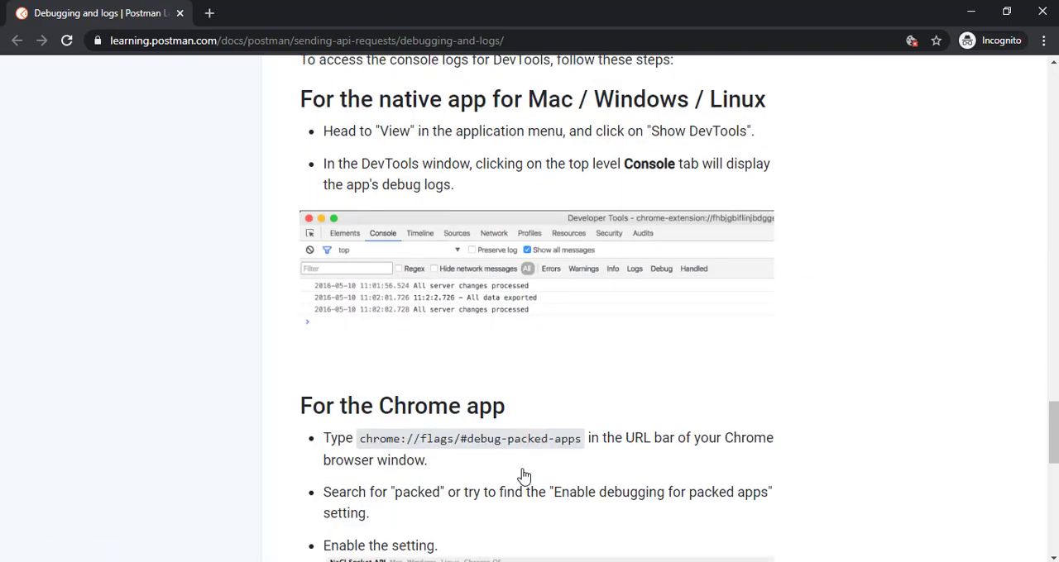
# Switch back to Postman, open the CreateUser request in MyCollection's Regression folder, and inspect its JSON body
pyautogui.hotkey('alt', 'Tab')
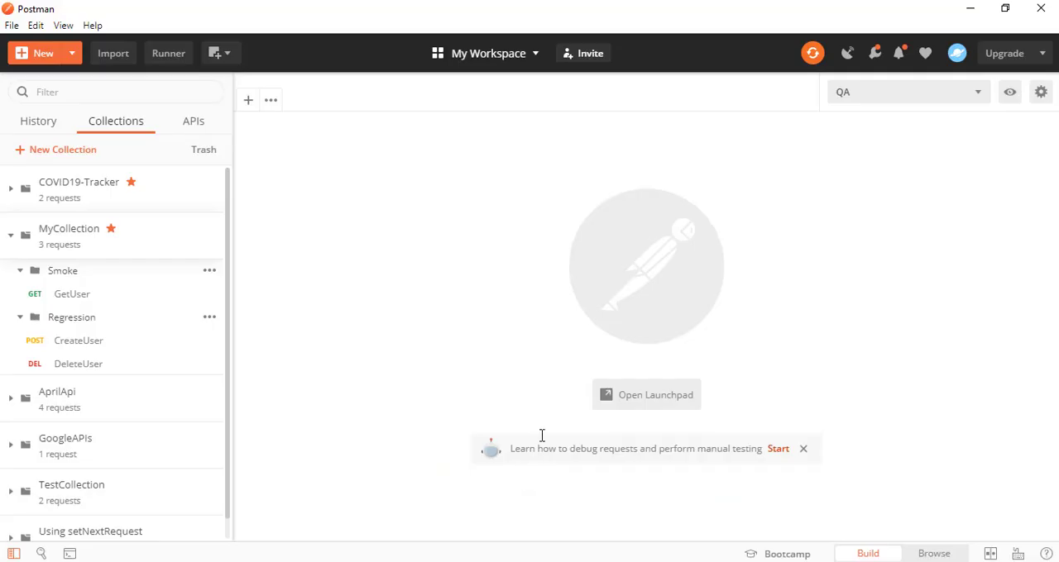
pyautogui.click(123, 353)
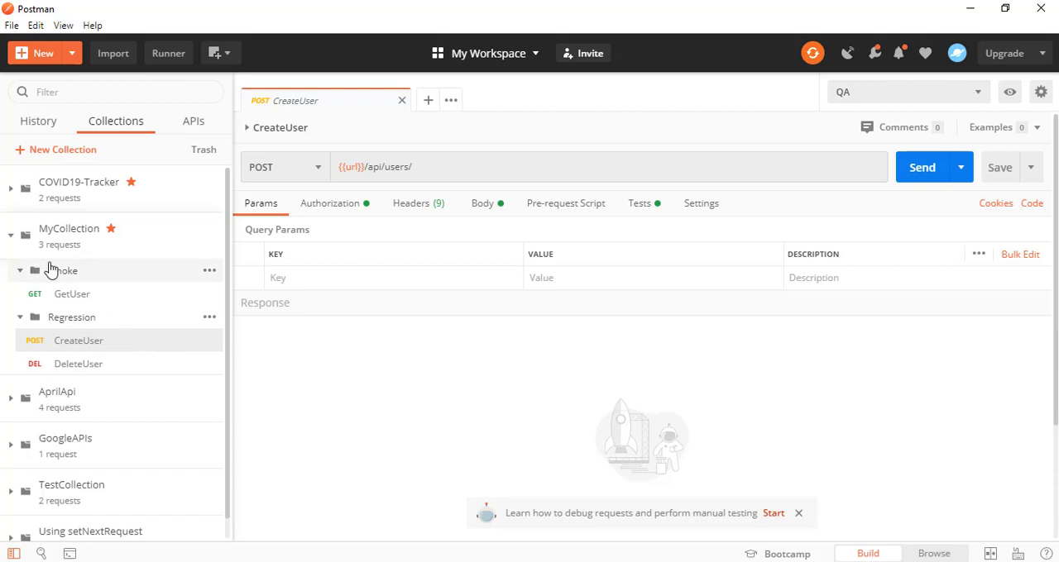
pyautogui.moveTo(350, 168)
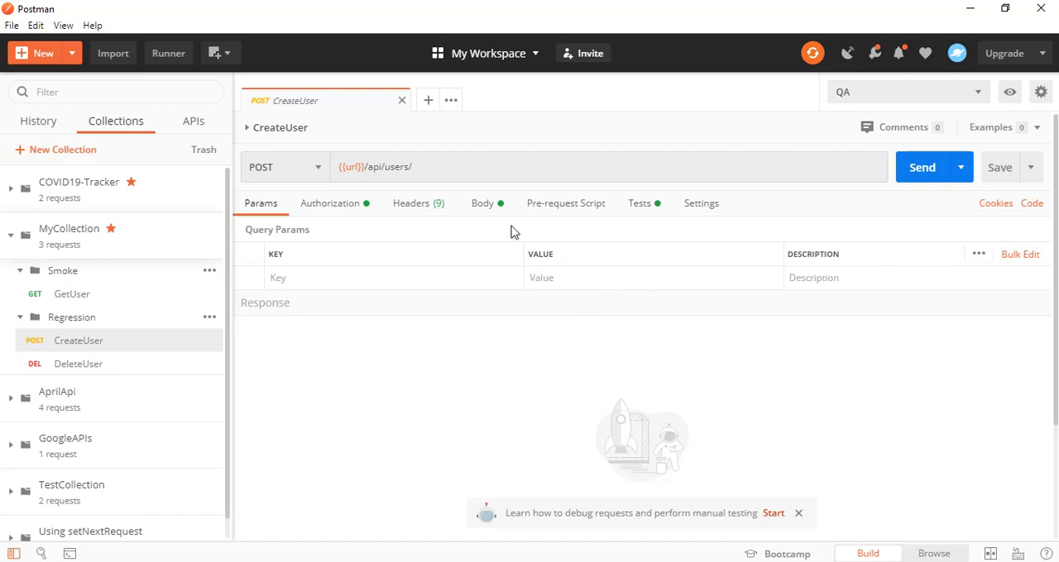
pyautogui.click(486, 204)
pyautogui.click(308, 312)
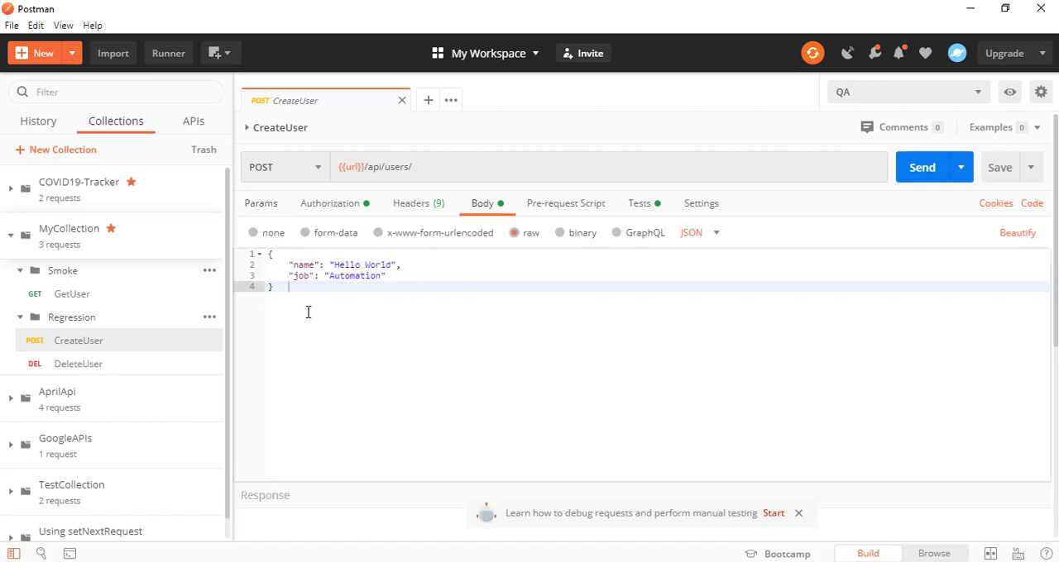
pyautogui.moveTo(308, 312); pyautogui.dragTo(256, 232)
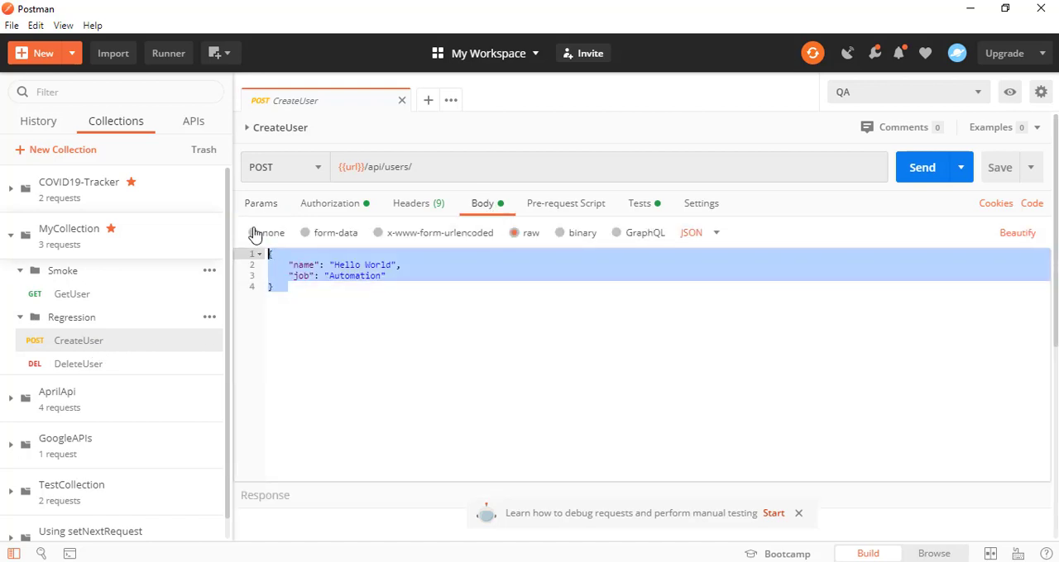
pyautogui.click(591, 339)
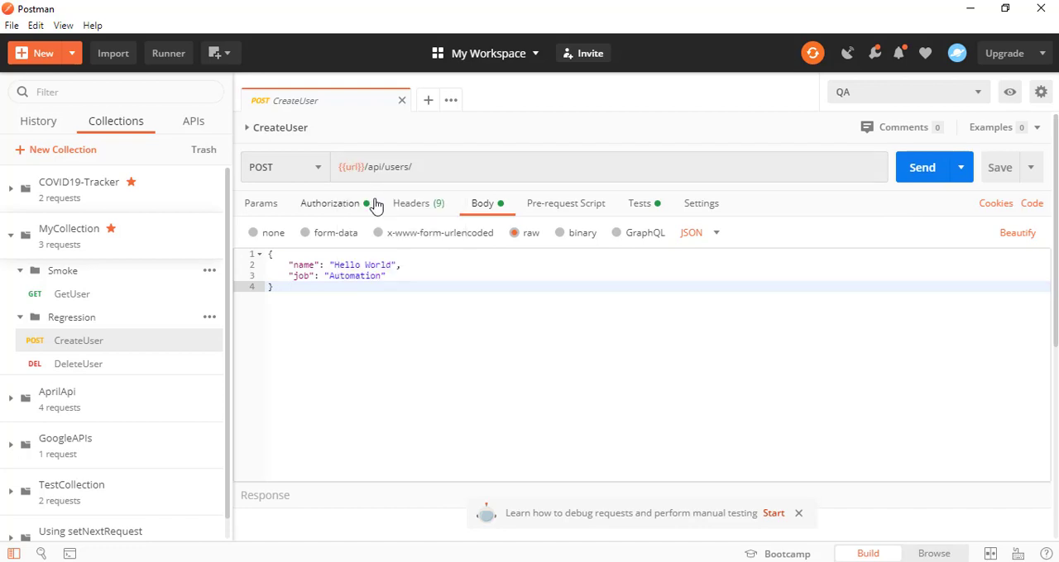
# Check the request's url variable, send the CreateUser request, and enlarge the response area
pyautogui.moveTo(351, 167)
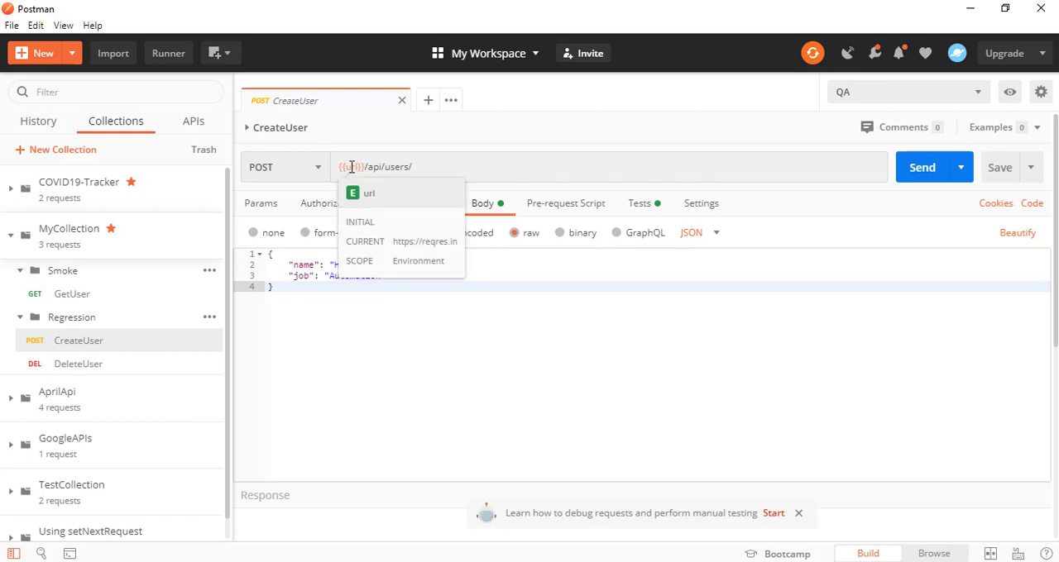
pyautogui.click(910, 170)
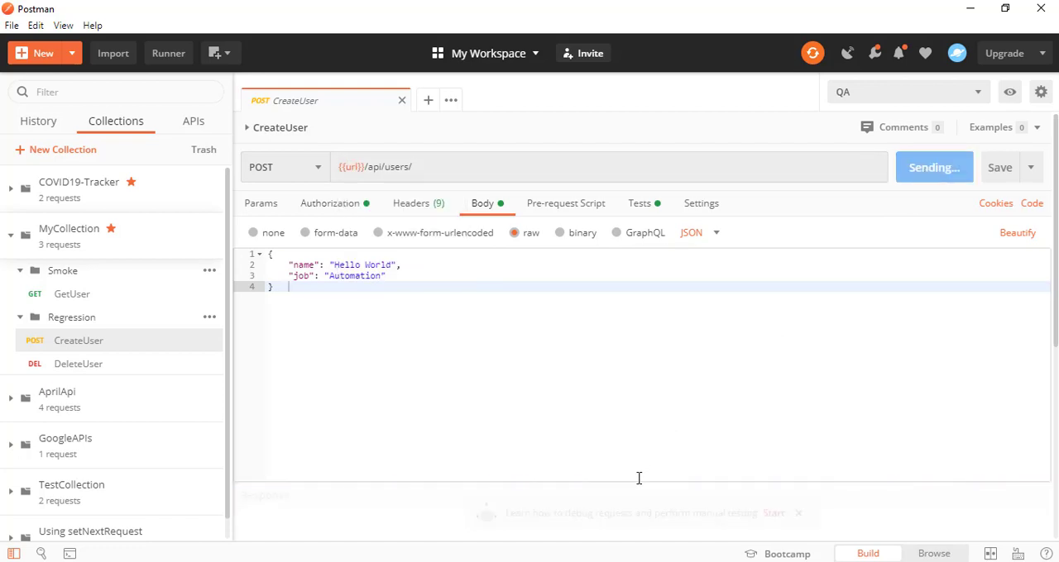
pyautogui.moveTo(633, 483); pyautogui.dragTo(647, 356)
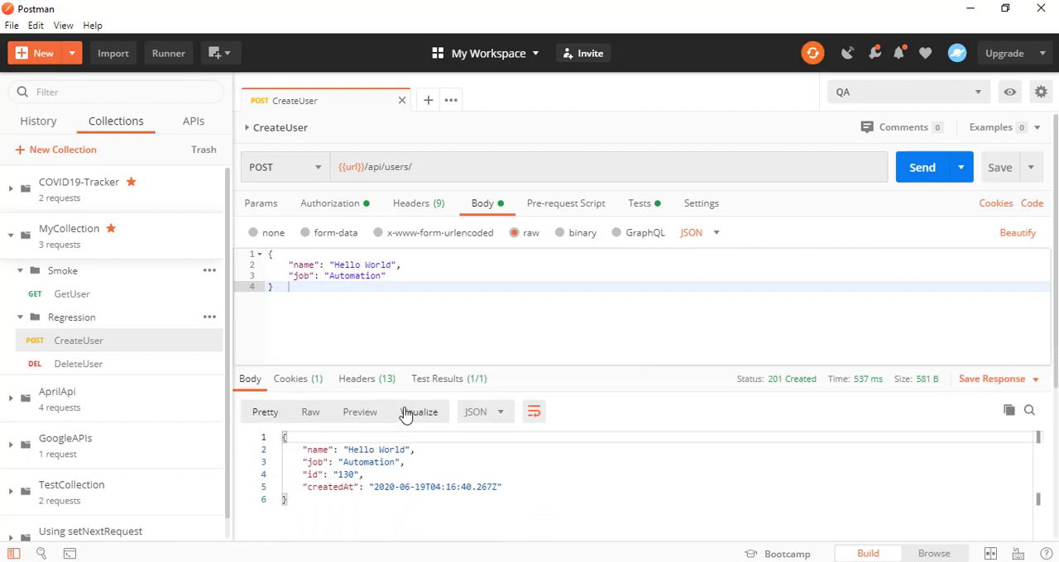
# Compare the CreateUser request's JSON body with the returned response body
pyautogui.hotkey('ctrl', 'a')
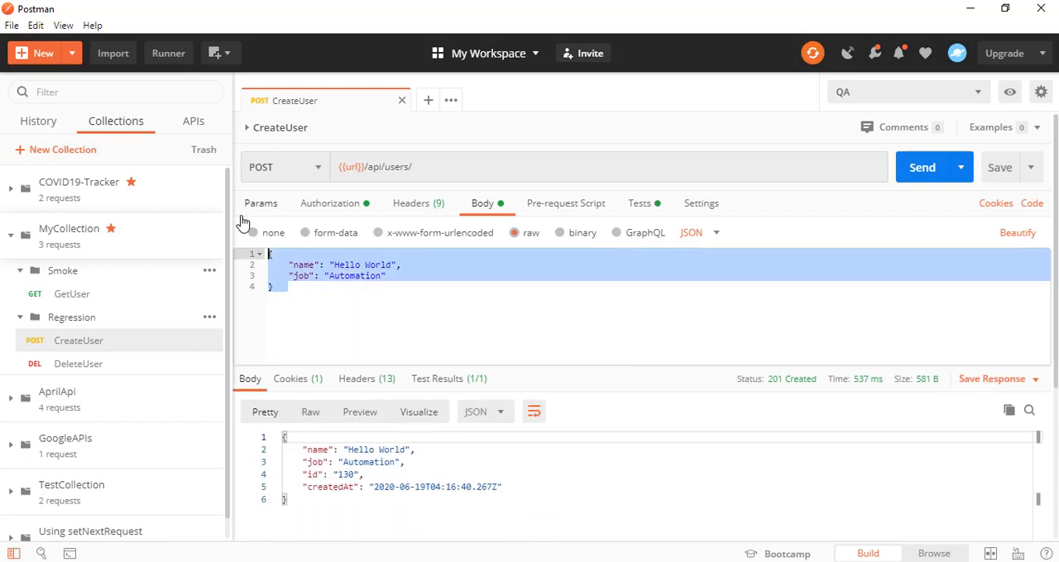
pyautogui.moveTo(298, 450); pyautogui.dragTo(521, 487)
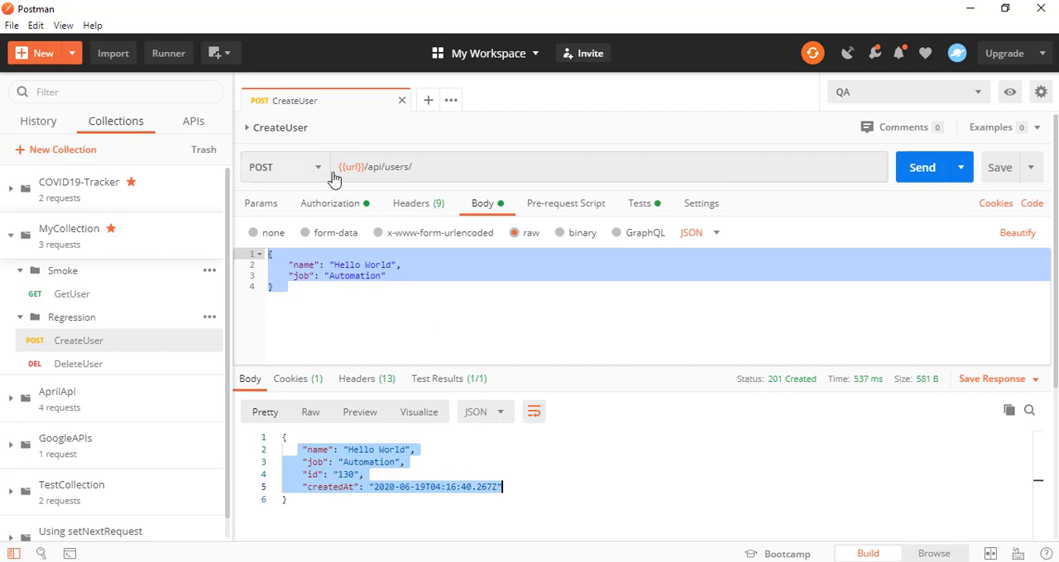
pyautogui.click(322, 315)
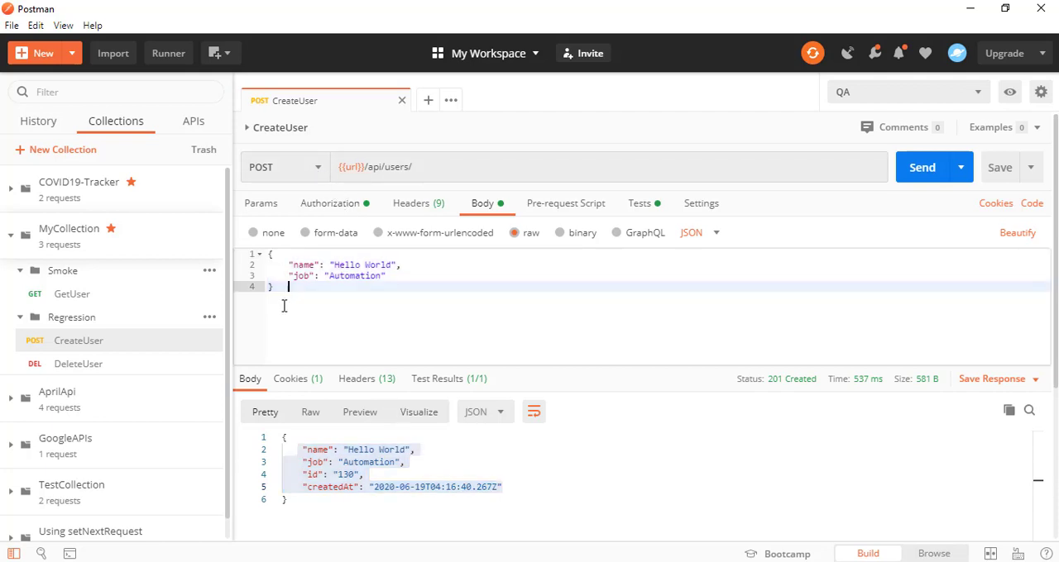
pyautogui.hotkey('ctrl', 'a')
pyautogui.click(316, 510)
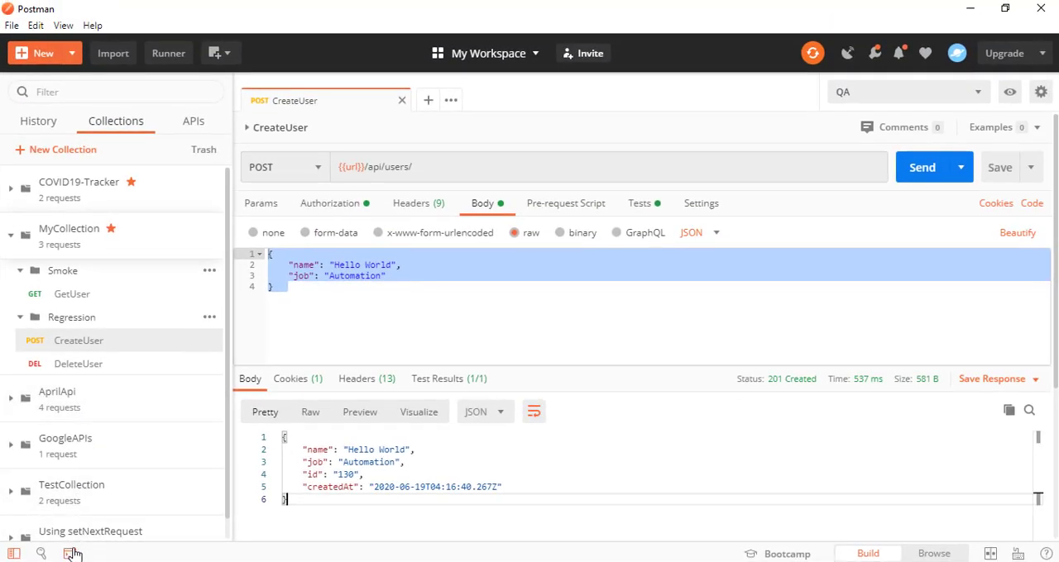
# Open the Postman Console, clear all its logs, and return to the main request window
pyautogui.click(71, 554)
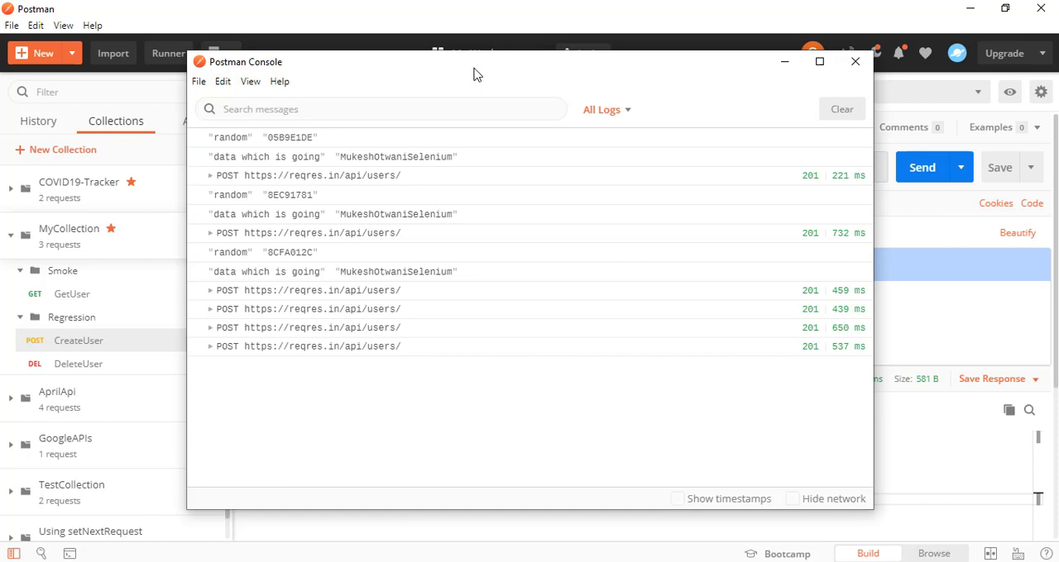
pyautogui.click(849, 116)
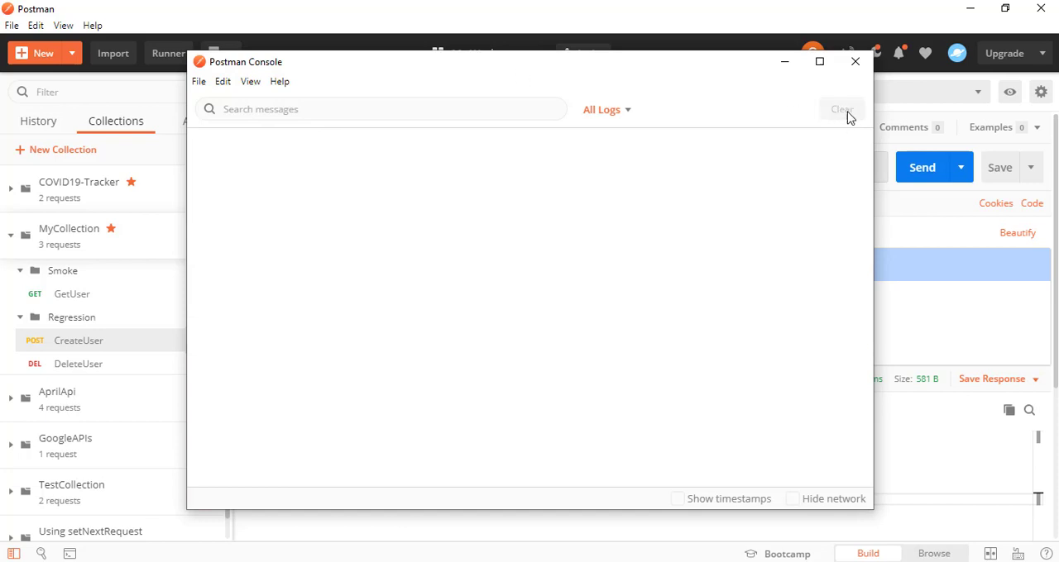
pyautogui.hotkey('alt', 'Tab')
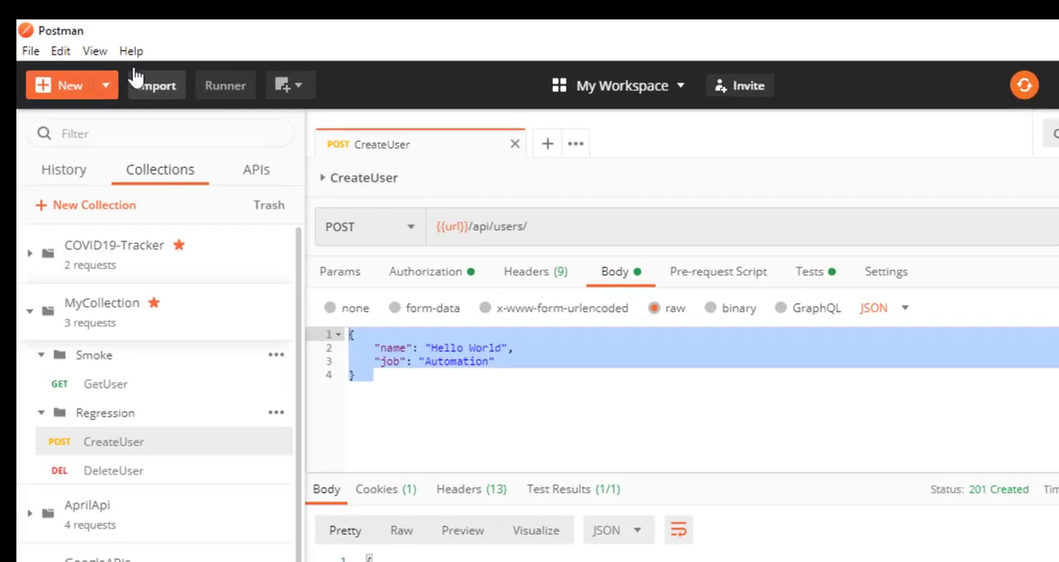
# Open the Postman Console from the main window and move it aside so the collections list is uncovered
pyautogui.click(62, 25)
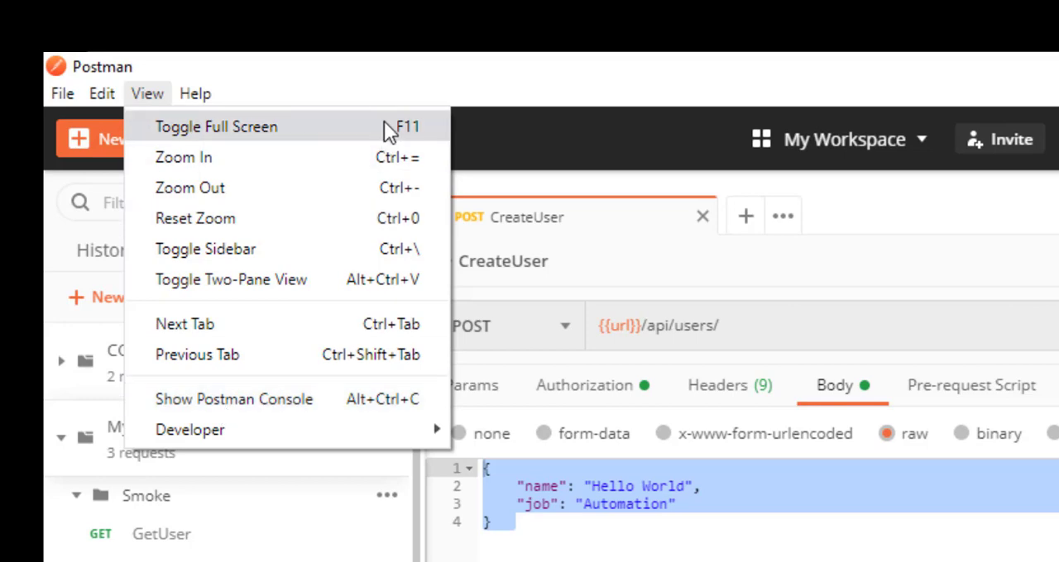
pyautogui.click(363, 399)
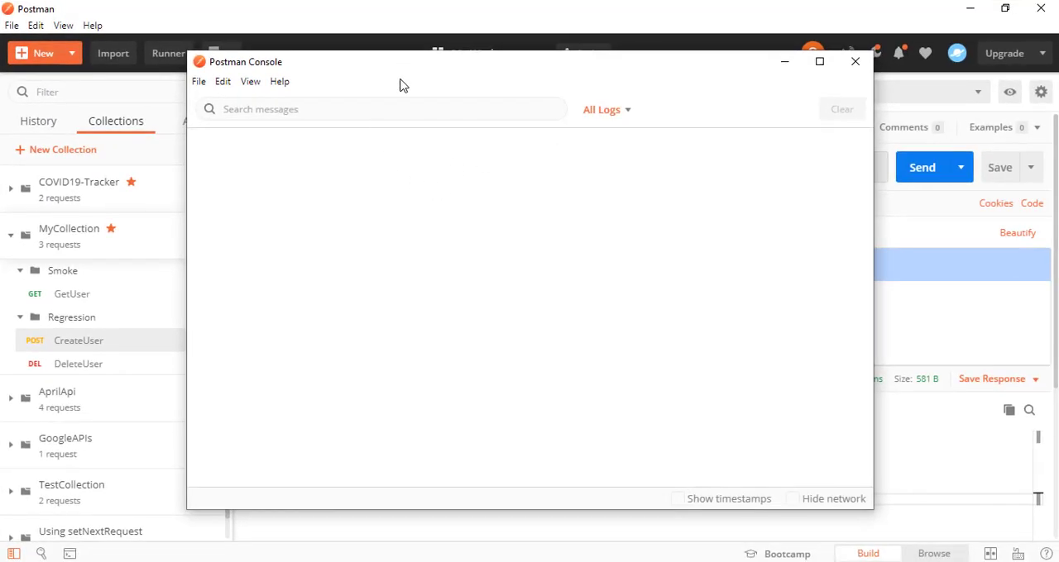
pyautogui.moveTo(402, 66); pyautogui.dragTo(493, 59)
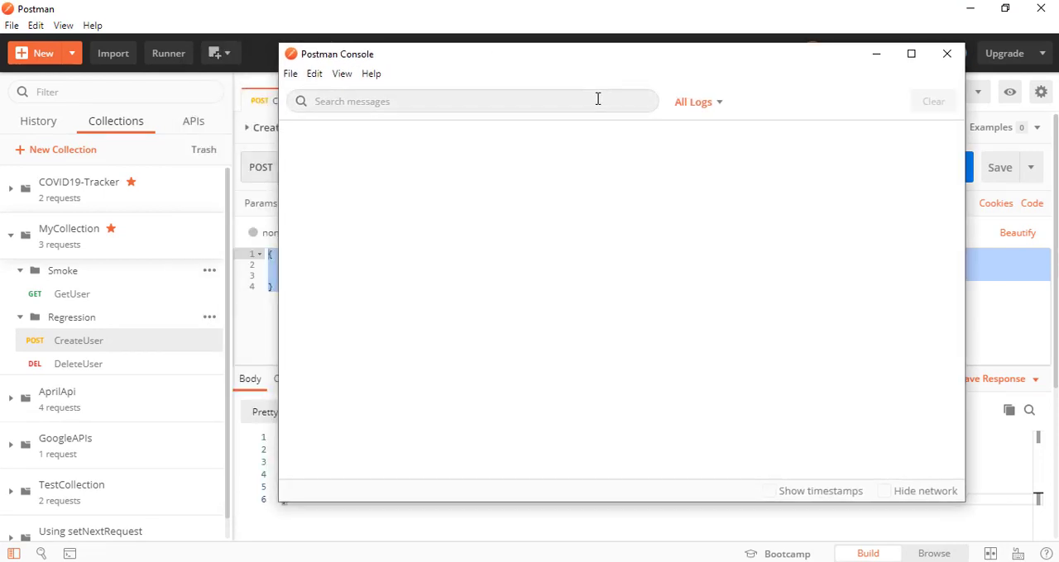
# Turn the Log message type off and back on in the console's log filter
pyautogui.click(695, 108)
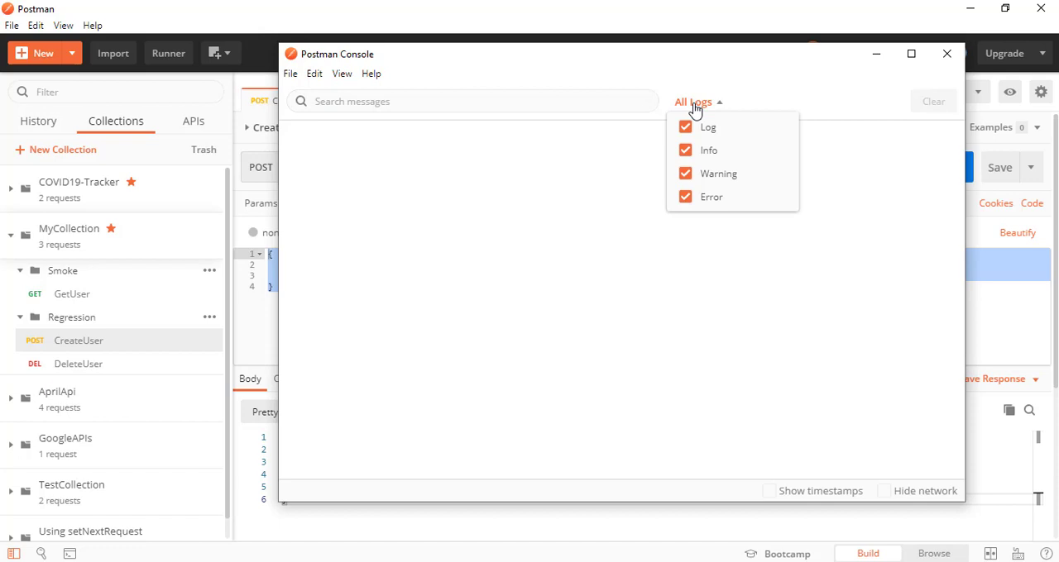
pyautogui.click(688, 129)
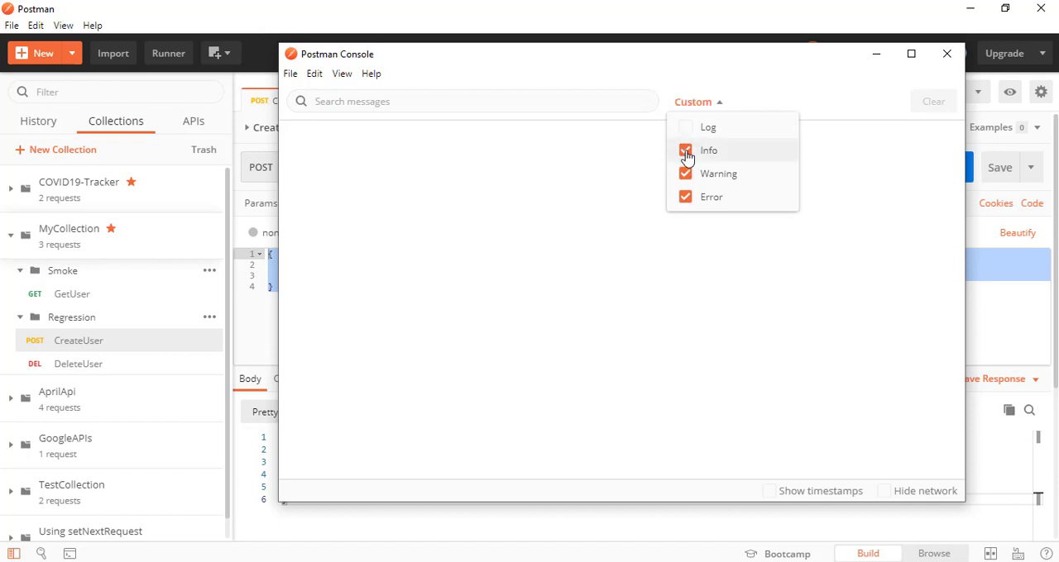
pyautogui.click(692, 129)
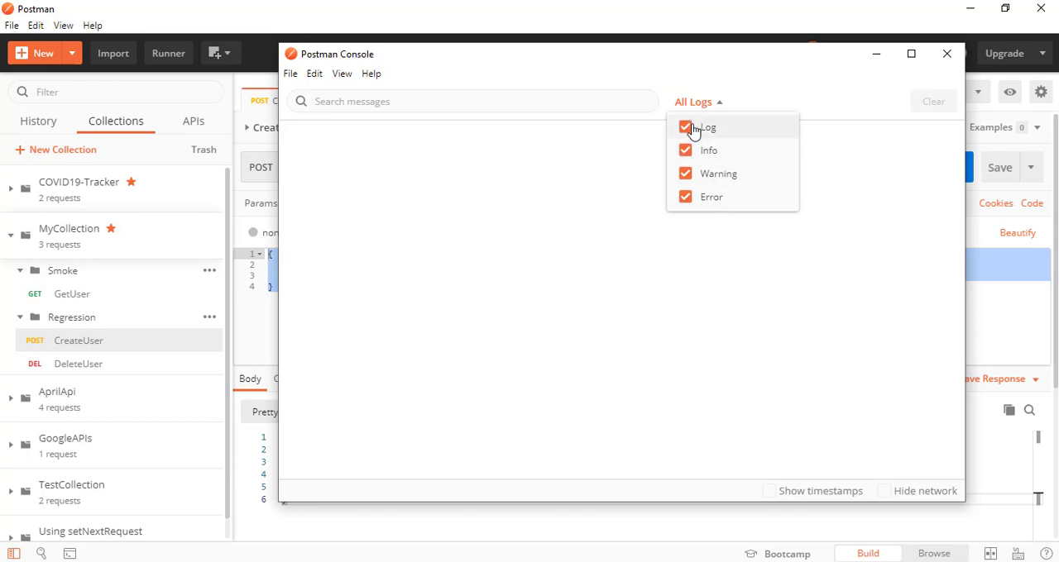
pyautogui.click(577, 211)
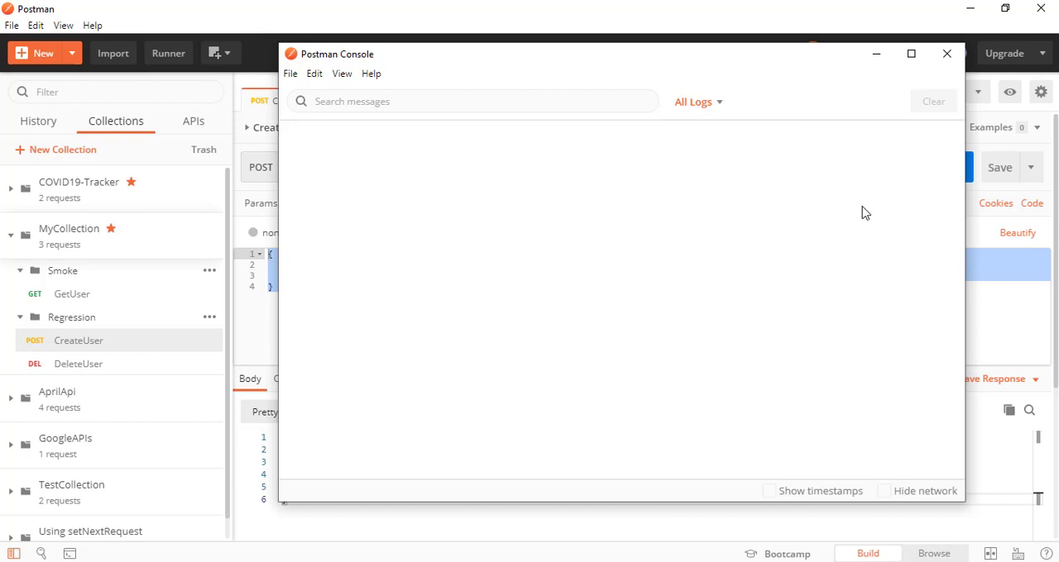
# Shrink the console window, and send the CreateUser request again with the console brought back to the front
pyautogui.moveTo(964, 501); pyautogui.dragTo(832, 449)
pyautogui.click(766, 457)
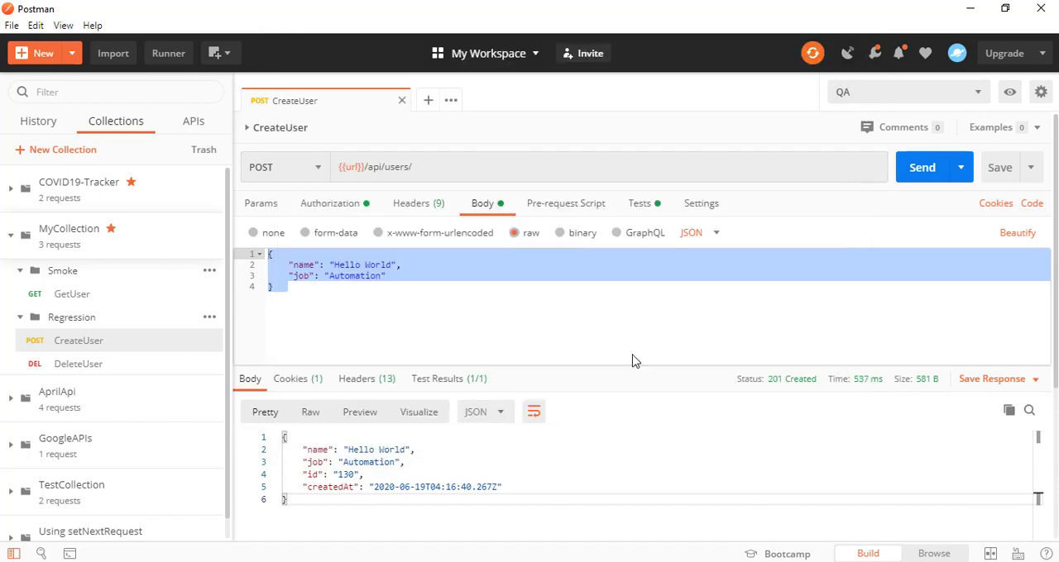
pyautogui.click(498, 298)
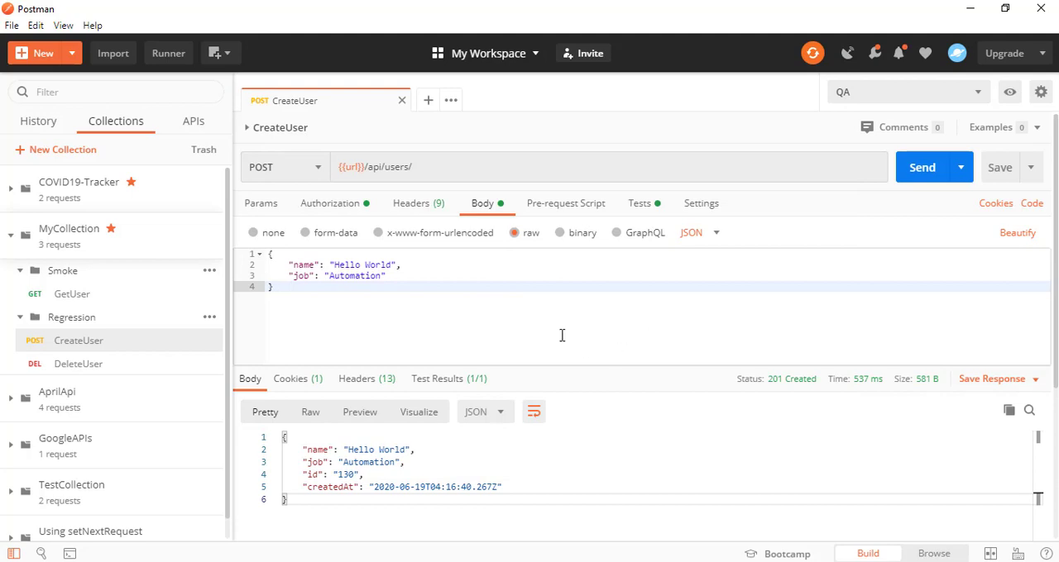
pyautogui.click(918, 172)
pyautogui.hotkey('ctrl', 'alt', 'c')
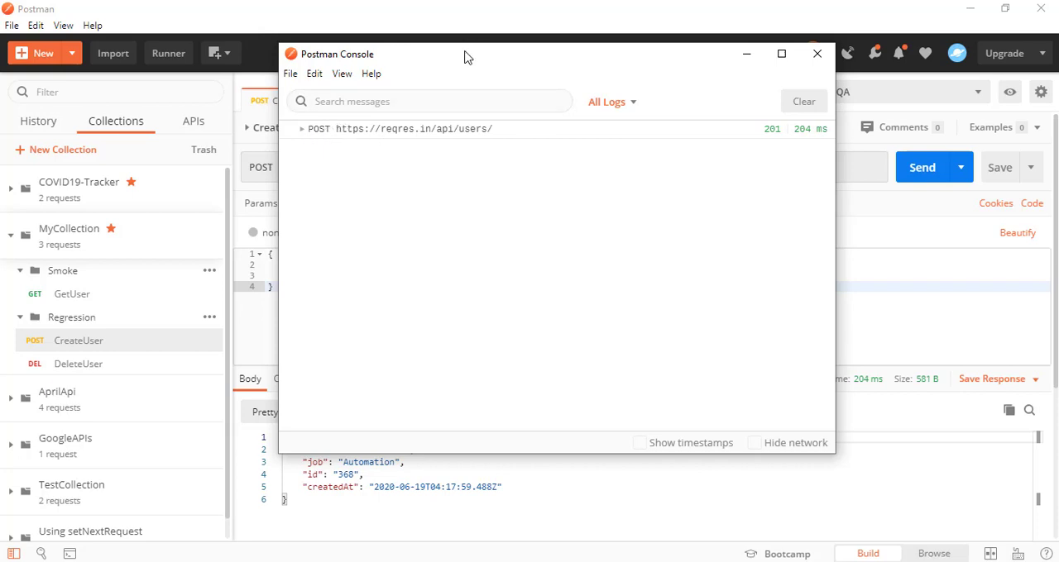
# Compare the url variable in the CreateUser request address with the full address logged in the console
pyautogui.moveTo(466, 57); pyautogui.dragTo(540, 213)
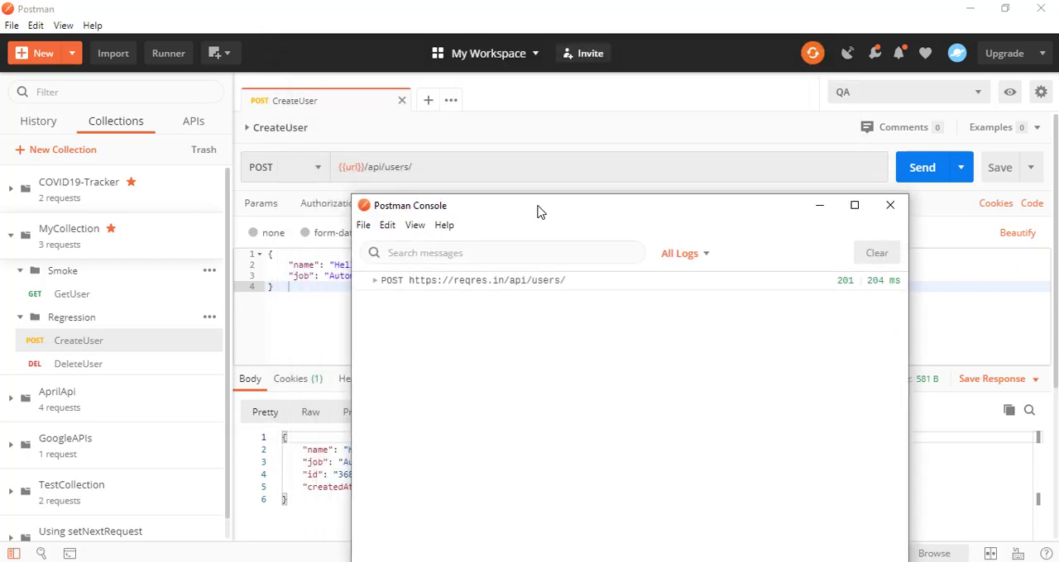
pyautogui.moveTo(358, 167)
pyautogui.moveTo(463, 215); pyautogui.dragTo(315, 225)
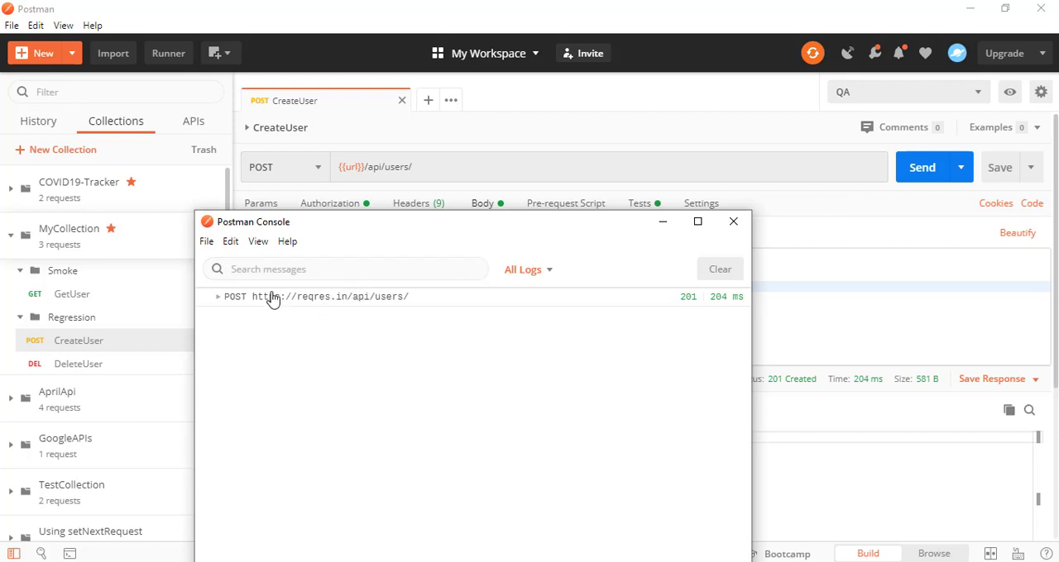
pyautogui.click(349, 171)
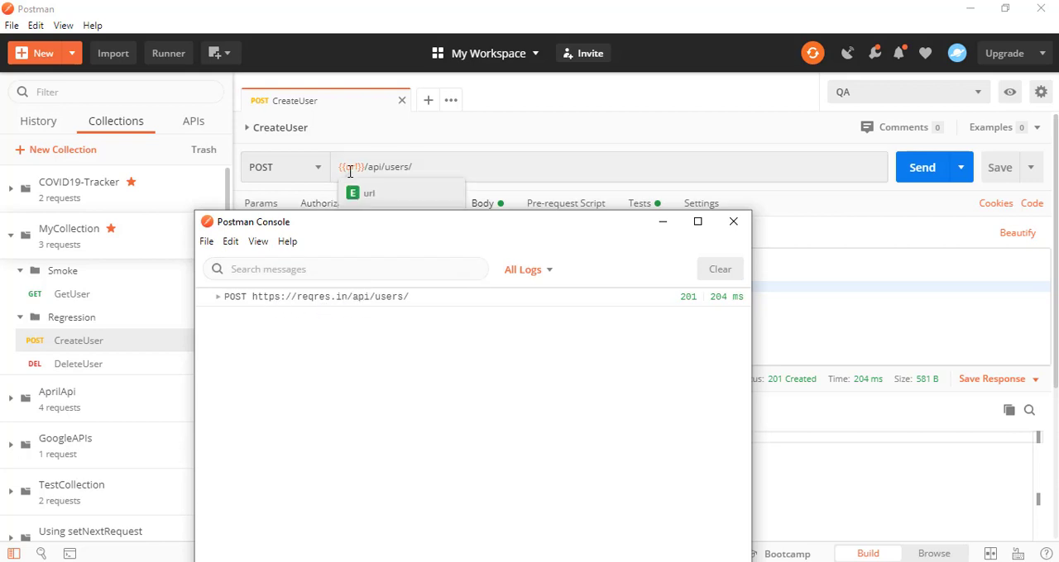
pyautogui.moveTo(429, 228); pyautogui.dragTo(480, 279)
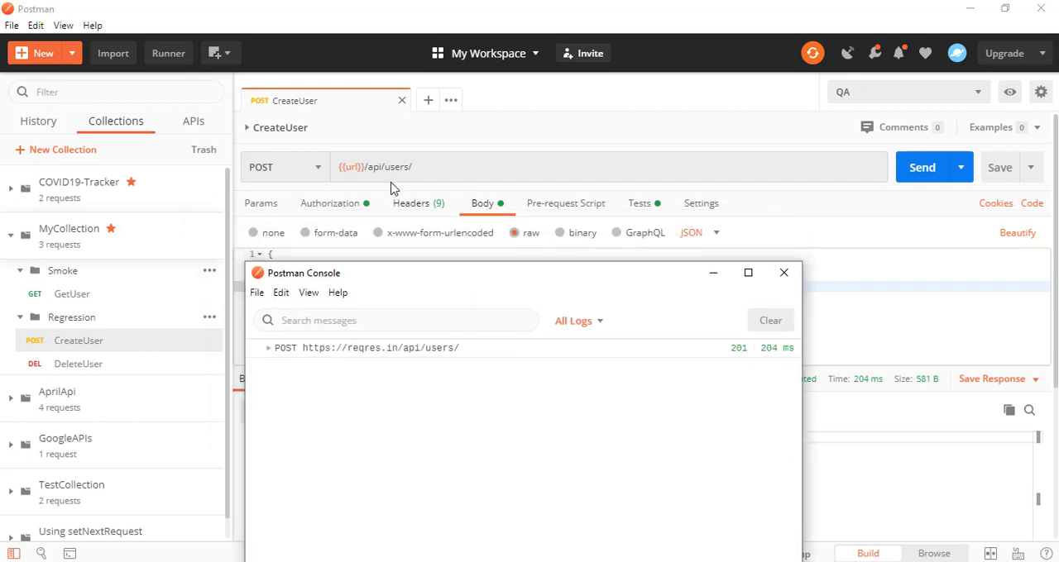
pyautogui.moveTo(357, 168)
pyautogui.moveTo(394, 274); pyautogui.dragTo(346, 303)
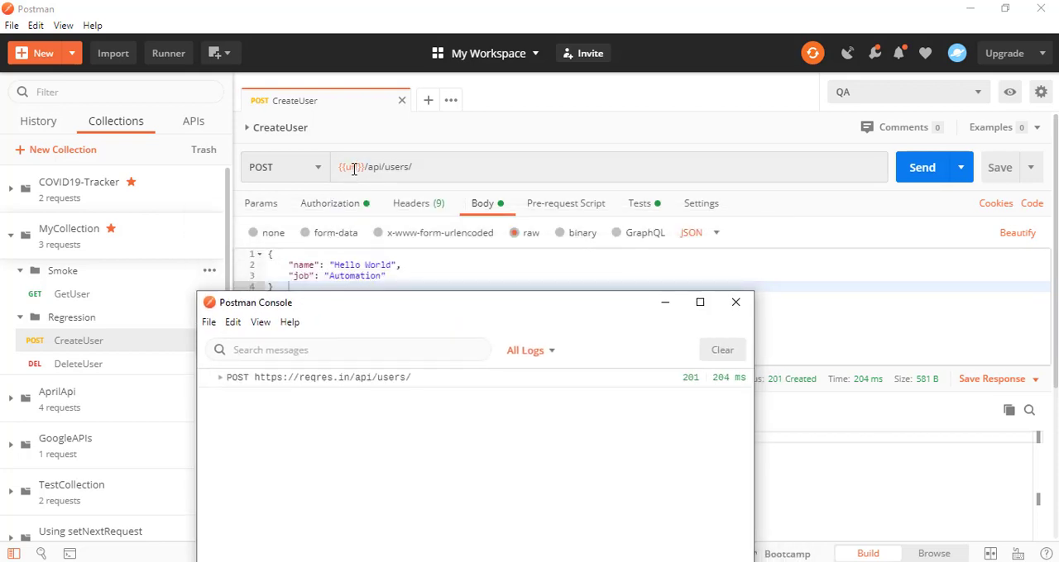
pyautogui.moveTo(354, 169)
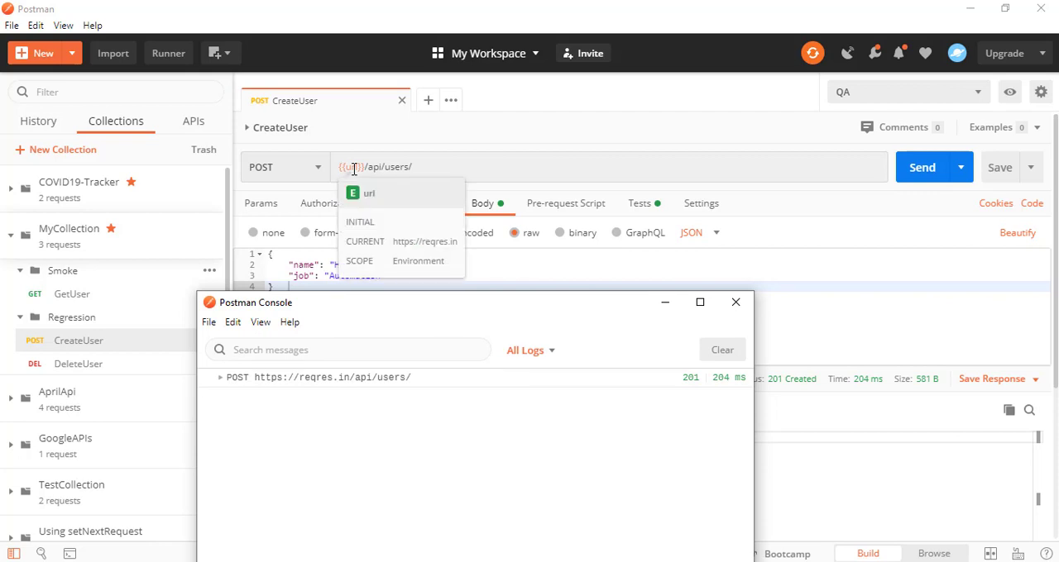
pyautogui.moveTo(337, 310); pyautogui.dragTo(386, 245)
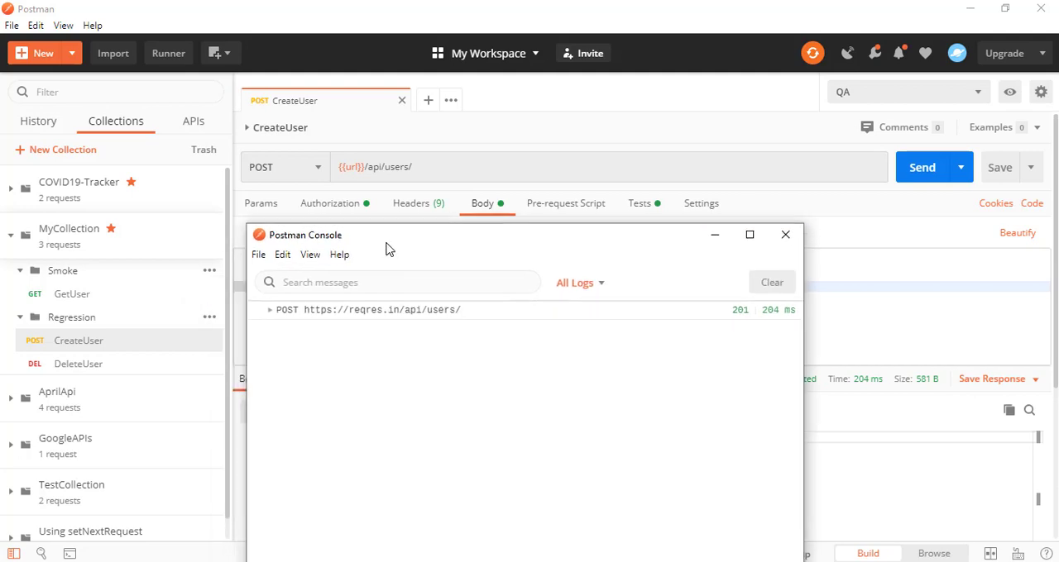
# Expand the logged POST entry in the maximized console and collapse its Request Headers and Response Headers sections
pyautogui.click(270, 311)
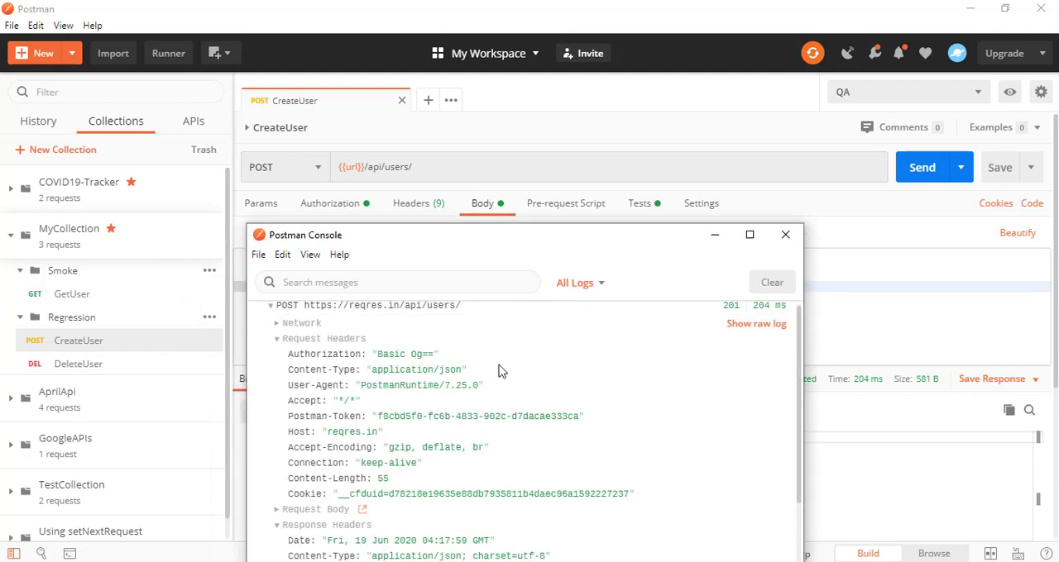
pyautogui.click(764, 236)
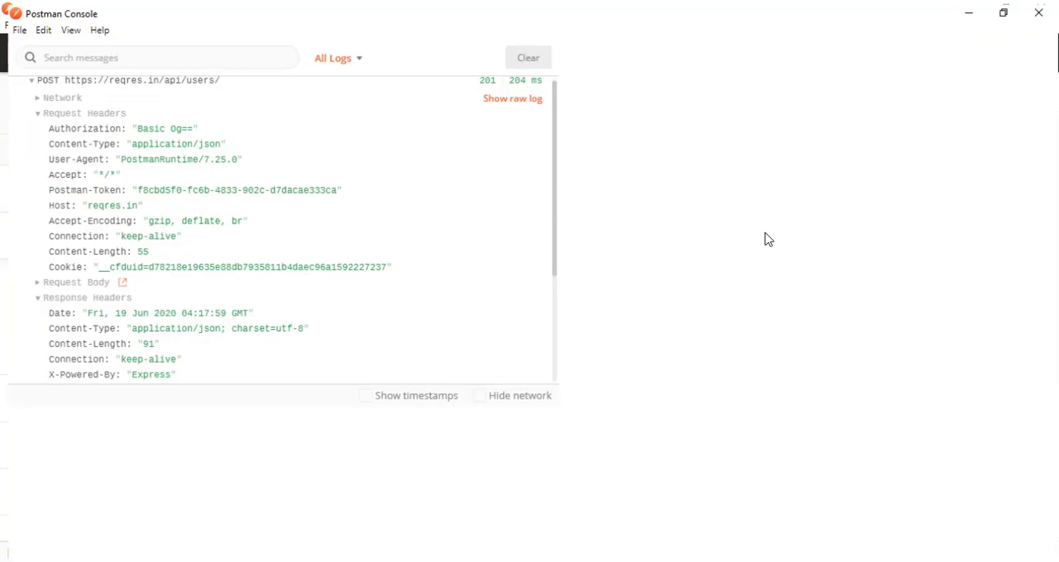
pyautogui.click(31, 115)
pyautogui.click(32, 147)
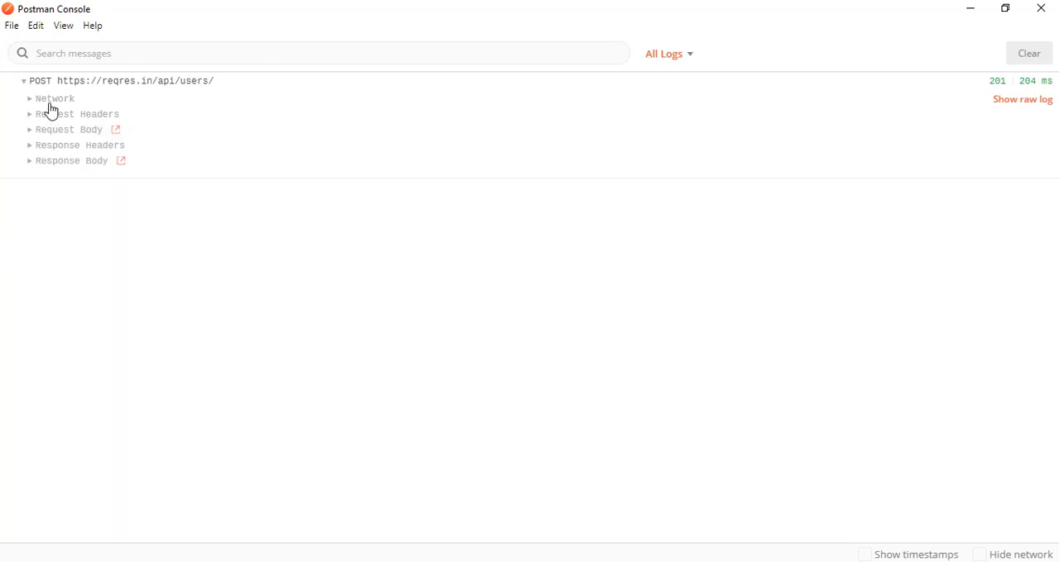
# Examine the log entry's network addresses, request headers and request body, collapsing the two request sections again
pyautogui.click(32, 100)
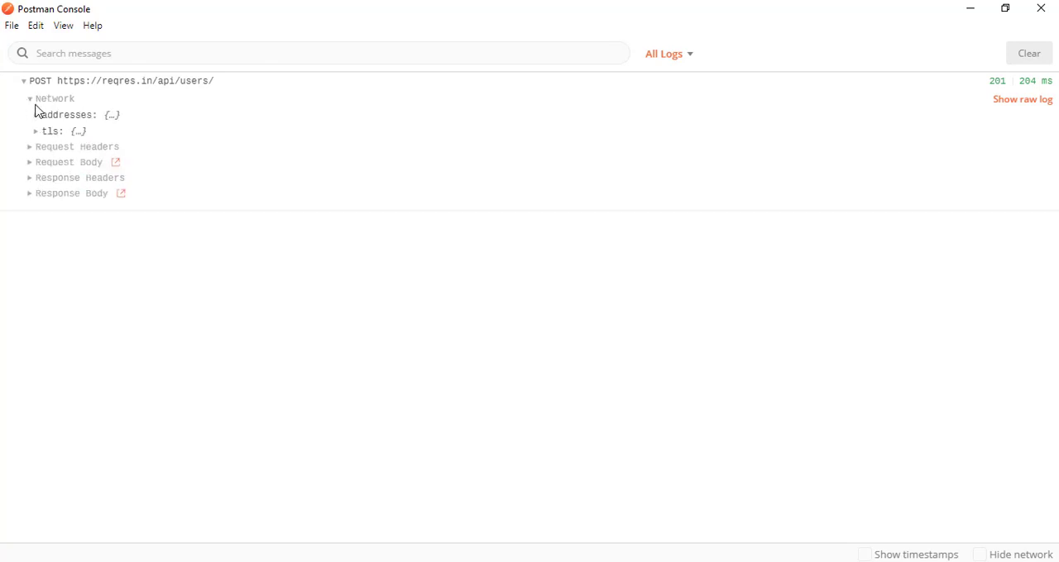
pyautogui.click(36, 116)
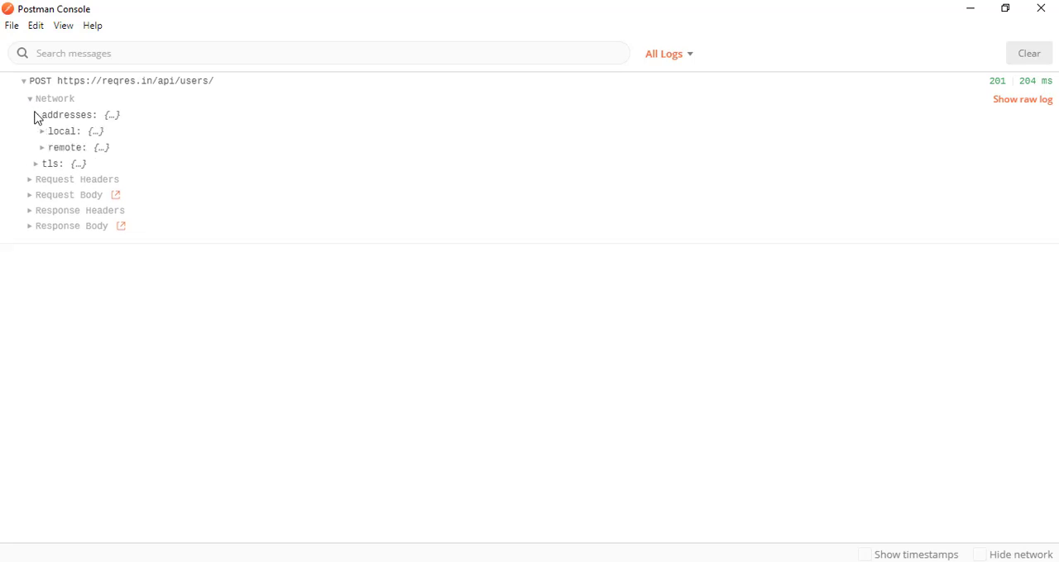
pyautogui.click(30, 182)
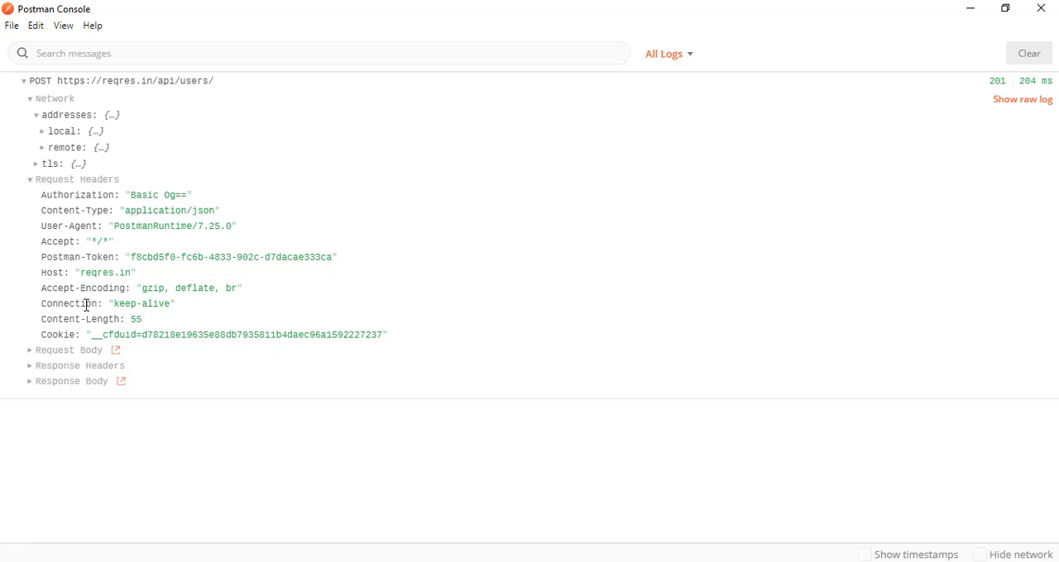
pyautogui.click(33, 187)
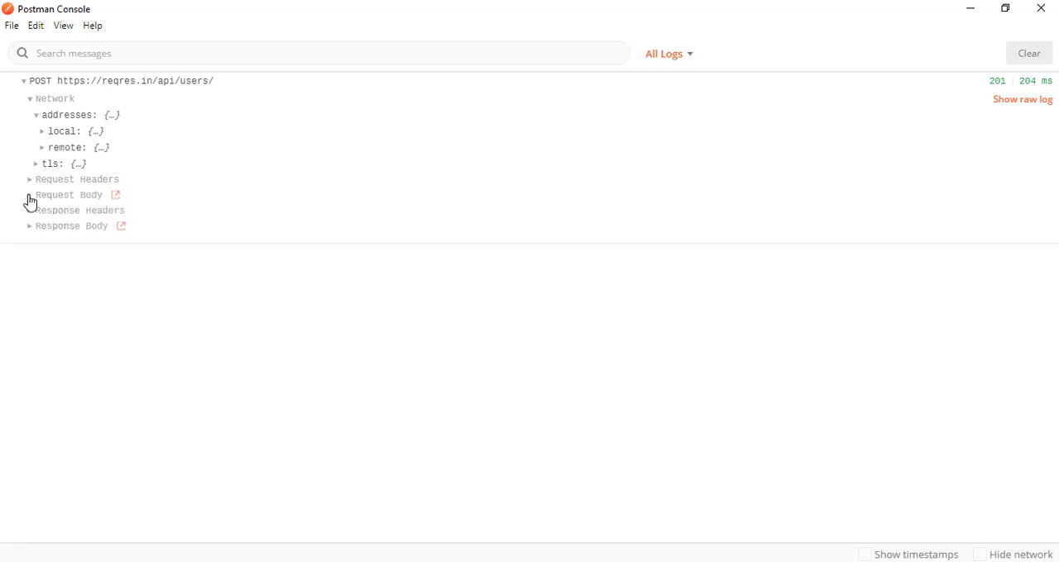
pyautogui.click(31, 198)
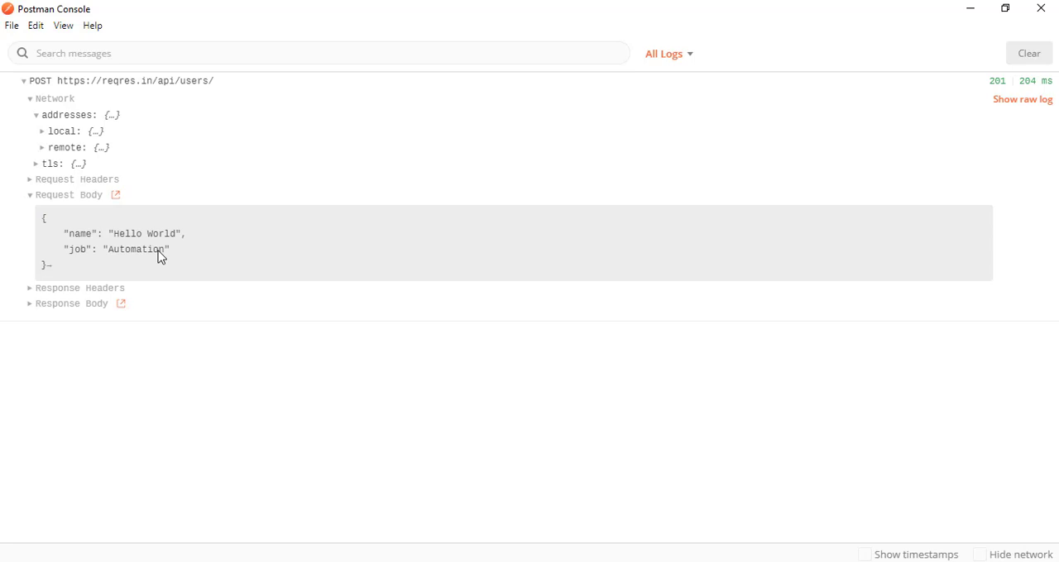
pyautogui.click(31, 200)
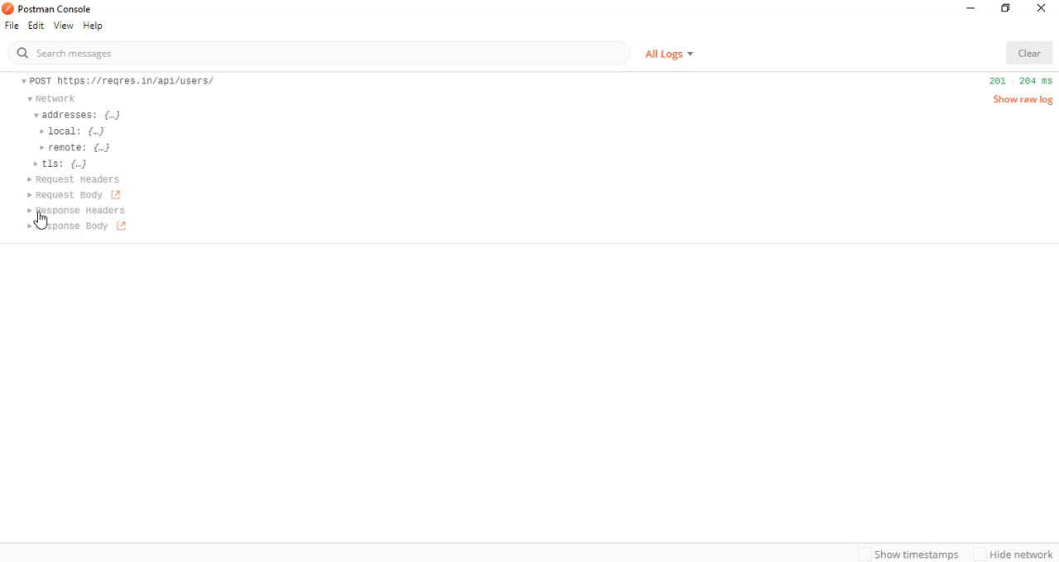
# Examine the log entry's response headers and response body, highlighting the id value in the response
pyautogui.click(32, 217)
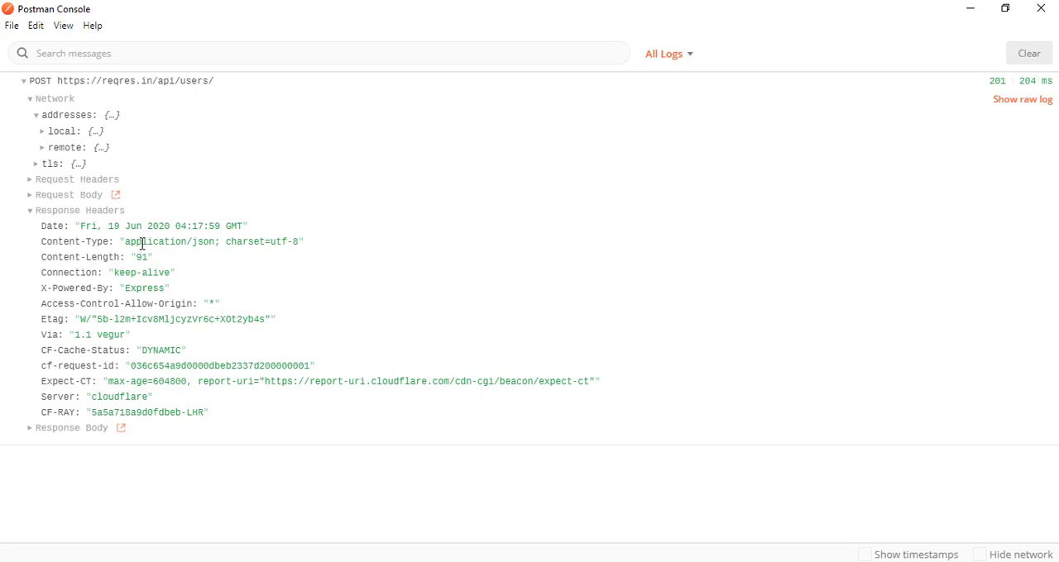
pyautogui.click(31, 213)
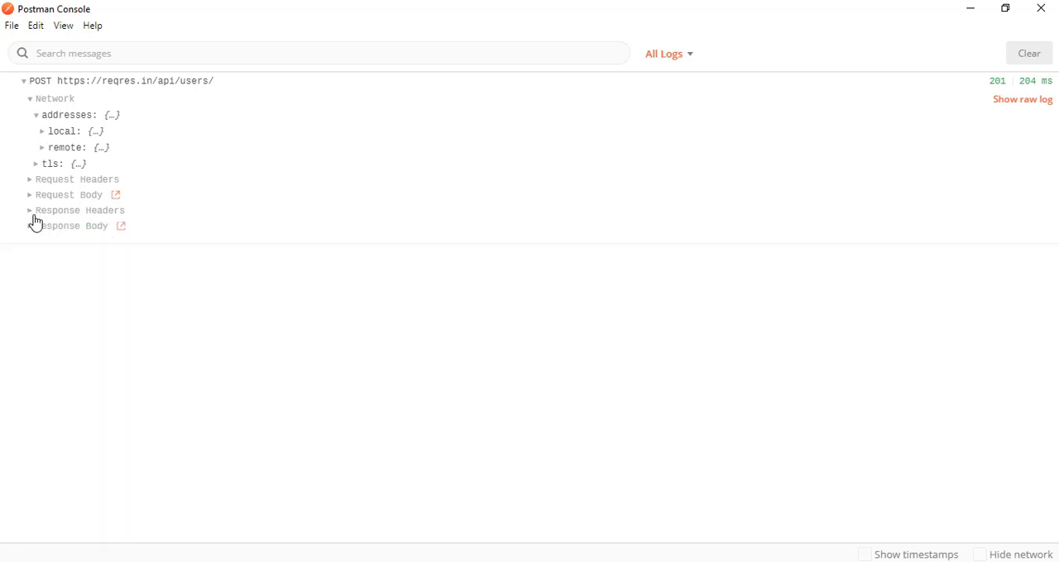
pyautogui.click(31, 228)
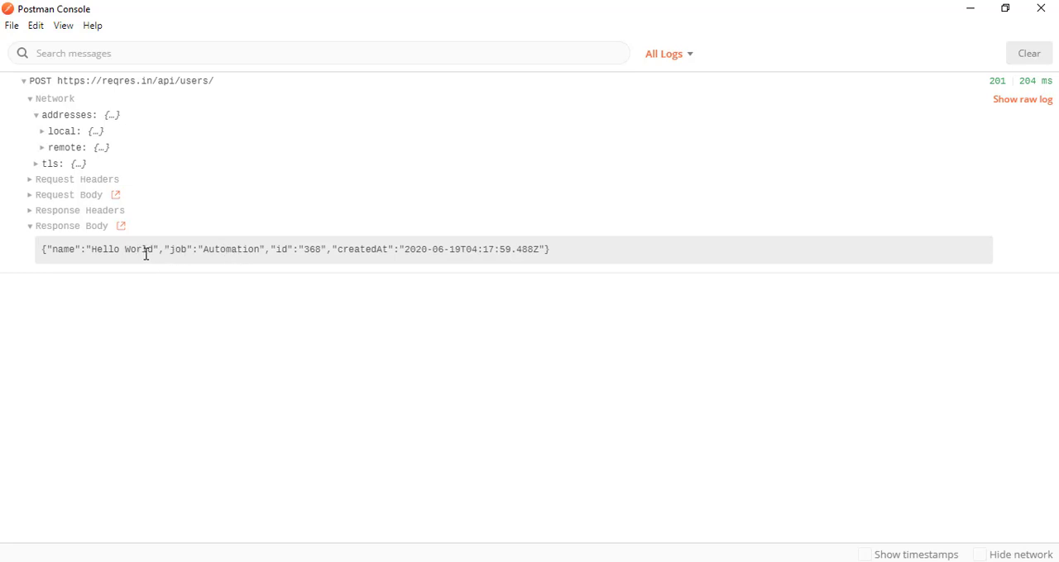
pyautogui.doubleClick(310, 250)
# Clear all logs from the console and return to the CreateUser request's JSON body
pyautogui.click(1042, 62)
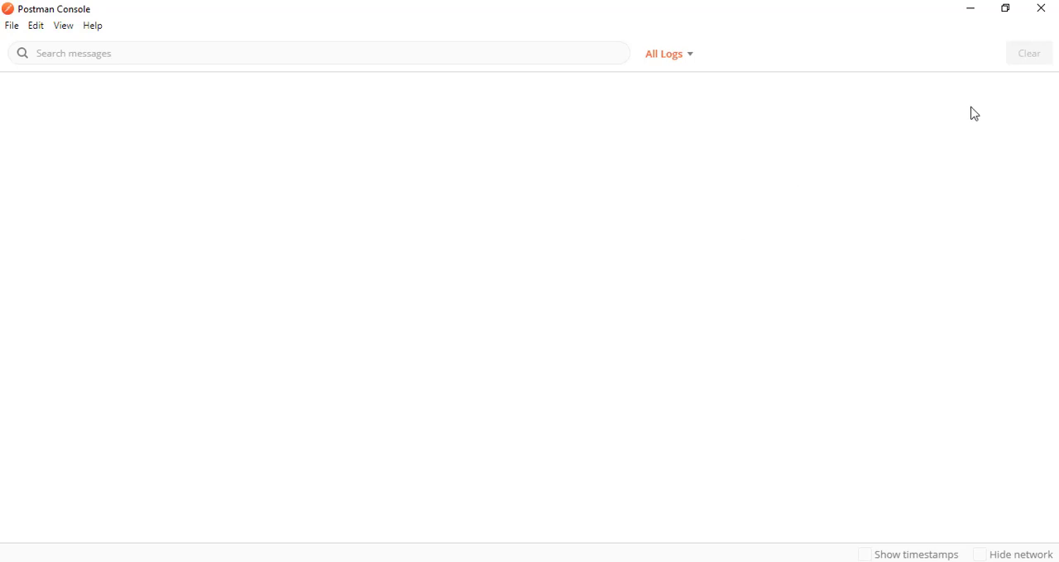
pyautogui.hotkey('alt', 'Tab')
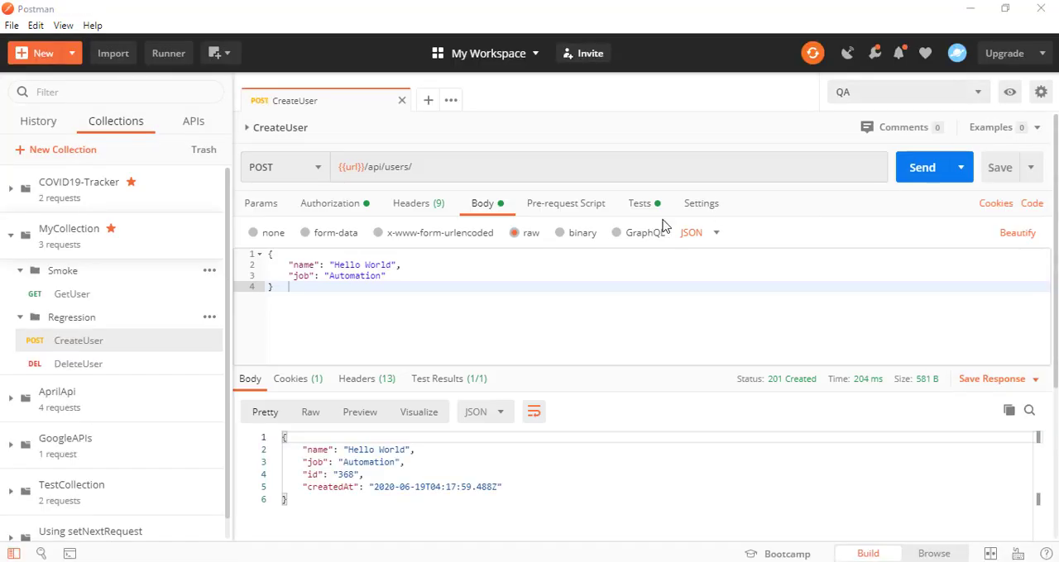
pyautogui.hotkey('alt', 'Tab')
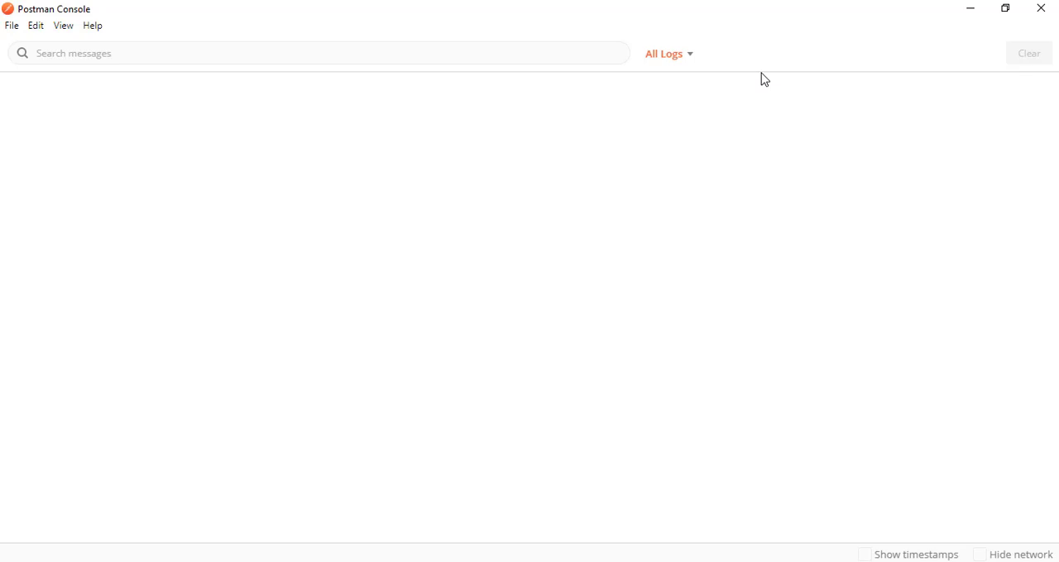
pyautogui.hotkey('alt', 'Tab')
pyautogui.click(474, 276)
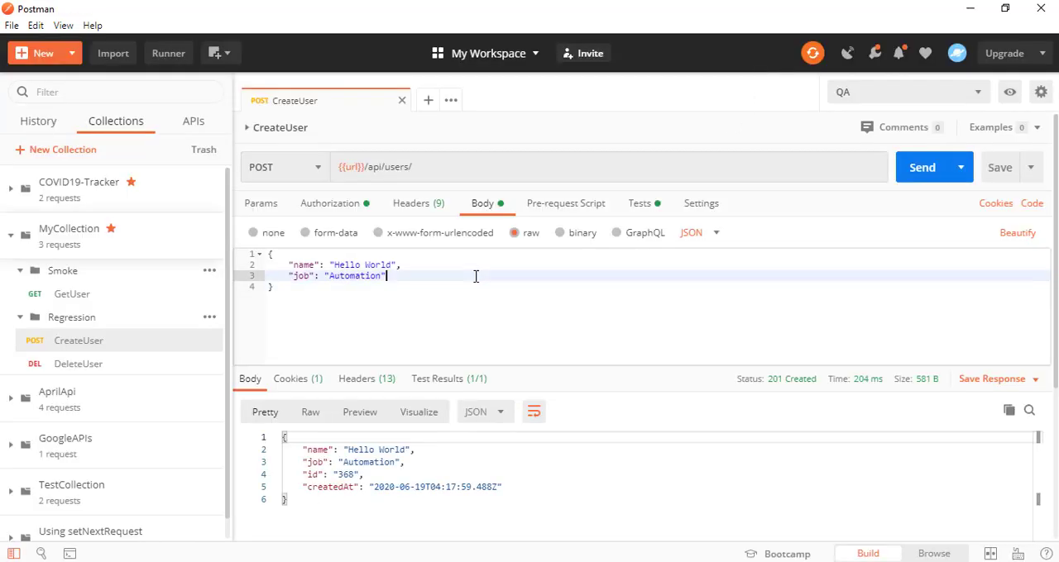
# In CreateUser's pre-request script, declare a variable called name holding the sample user's name as a string, followed by a new line
pyautogui.click(559, 205)
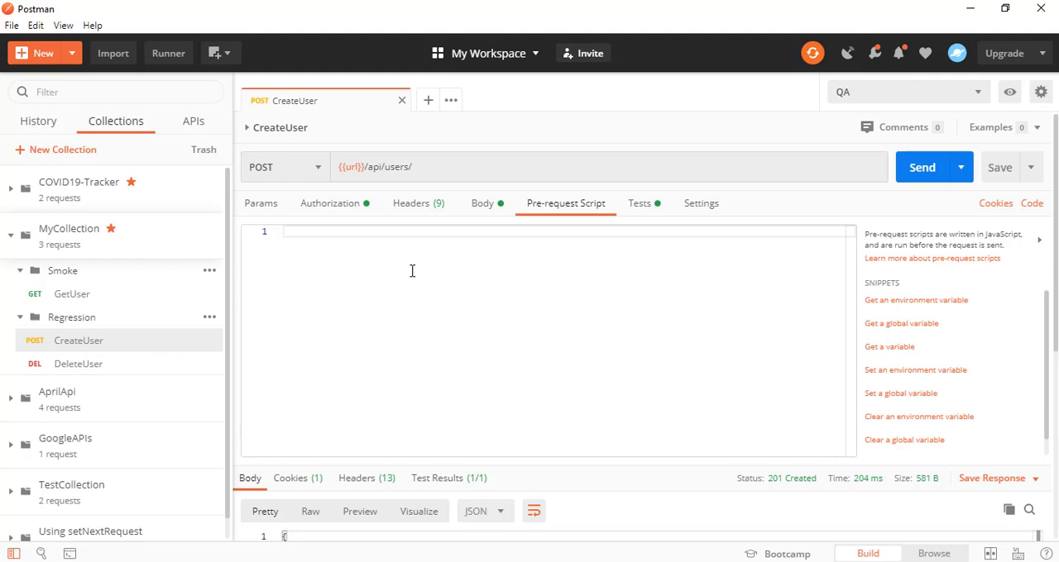
pyautogui.write('v')
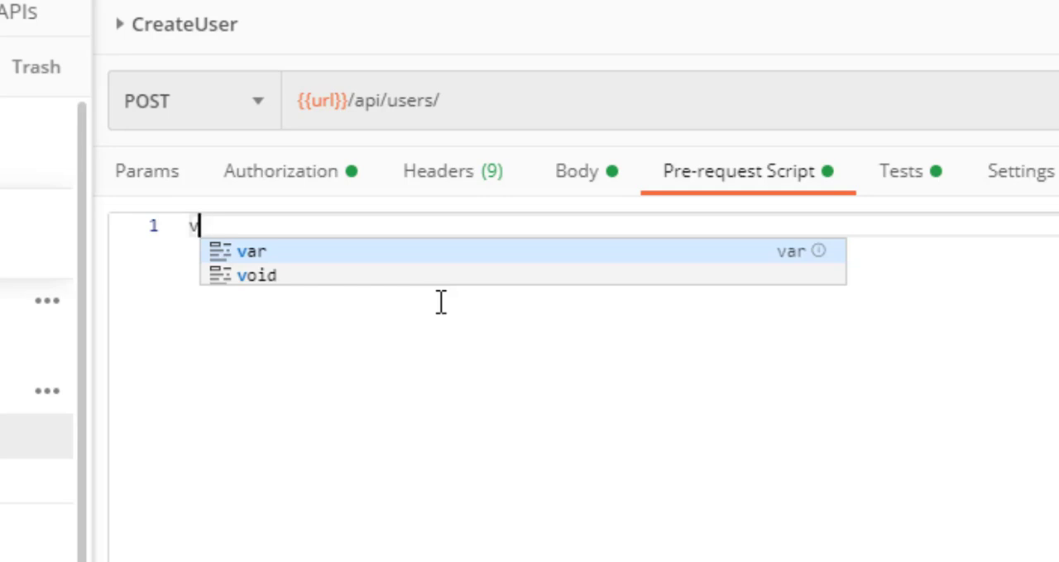
pyautogui.press('Return')
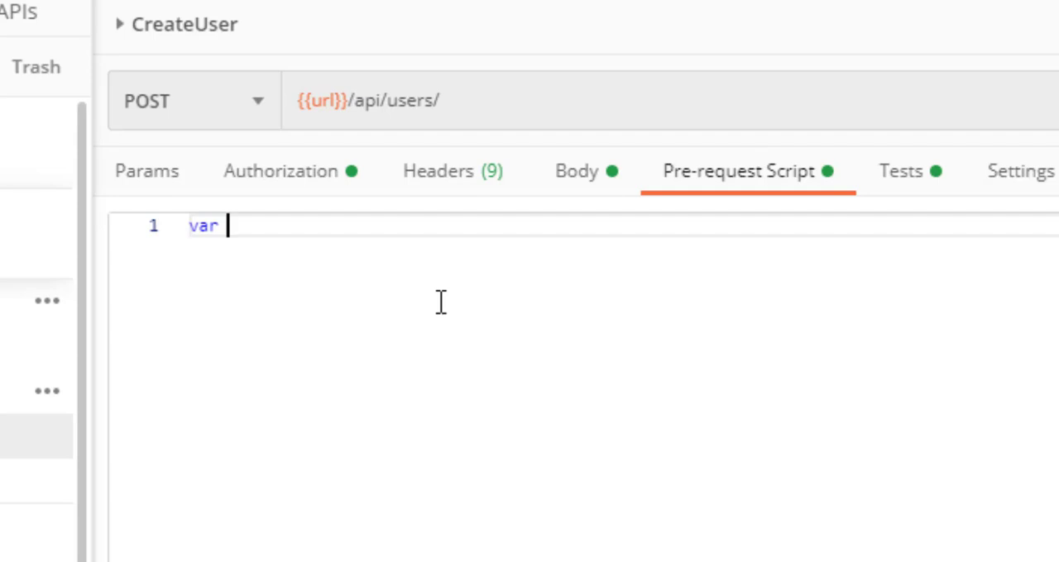
pyautogui.write('name="')
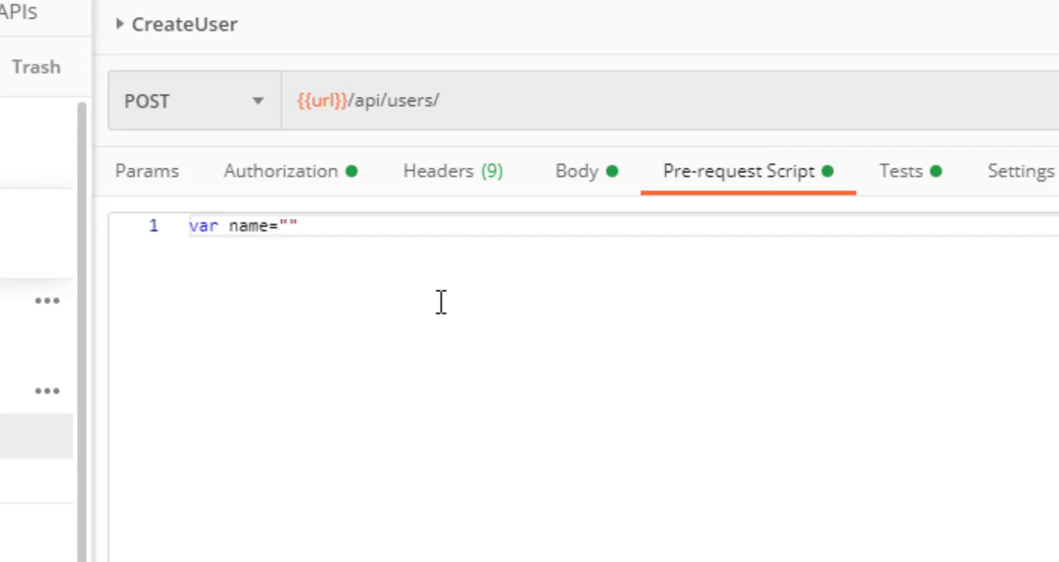
pyautogui.write('Mukesh')
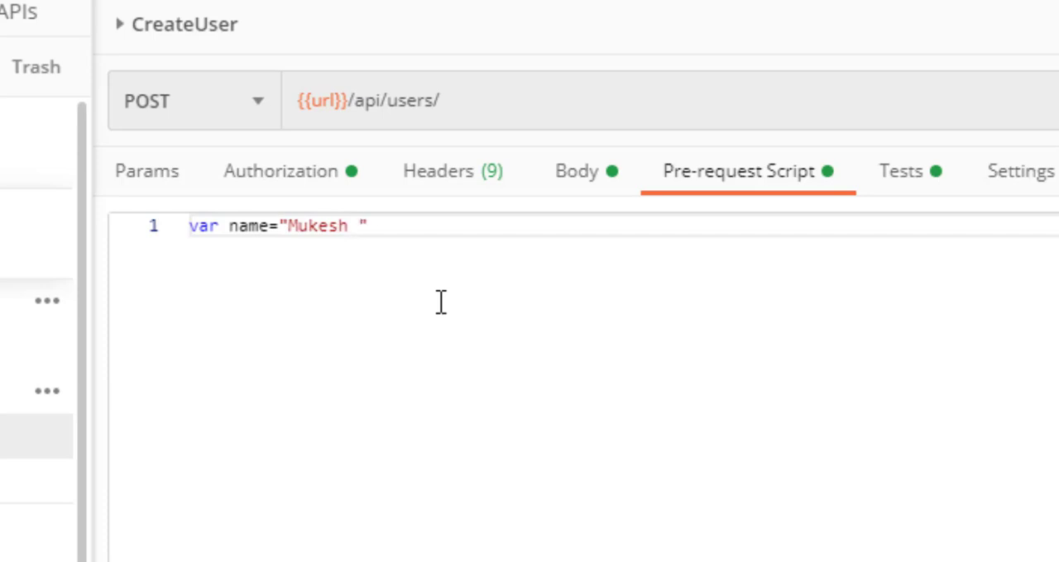
pyautogui.write(' Se')
pyautogui.press('BackSpace')
pyautogui.press('BackSpace')
pyautogui.write('Postman"')
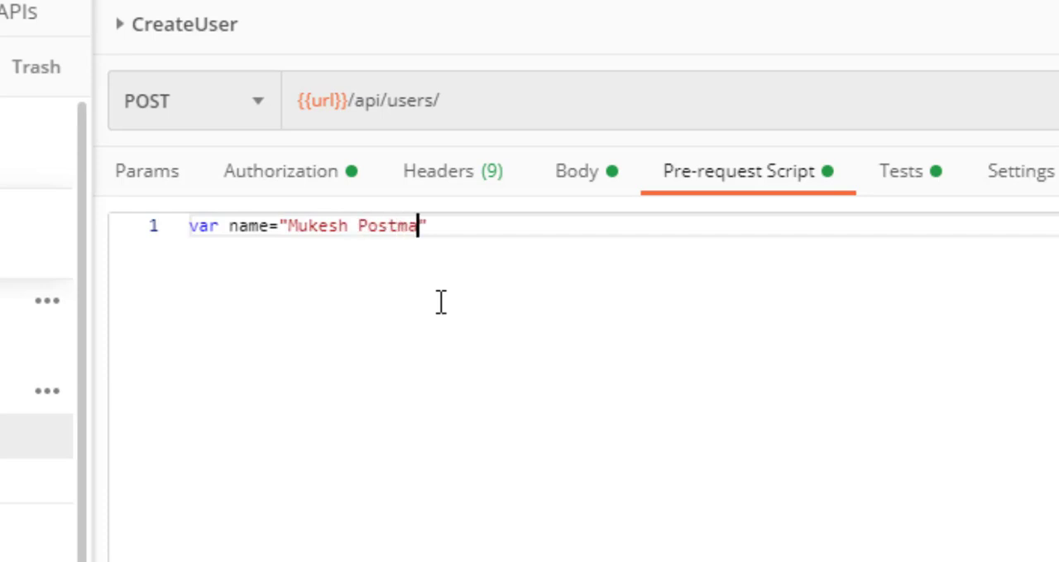
pyautogui.press('Return')
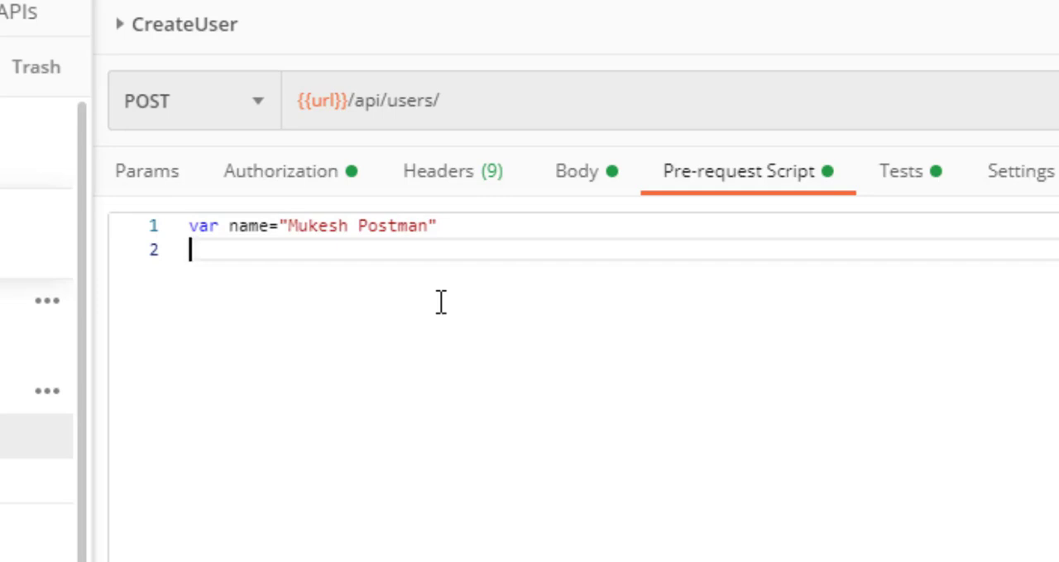
# Compare the script's name variable with the hardcoded name value in the request's JSON body
pyautogui.doubleClick(249, 227)
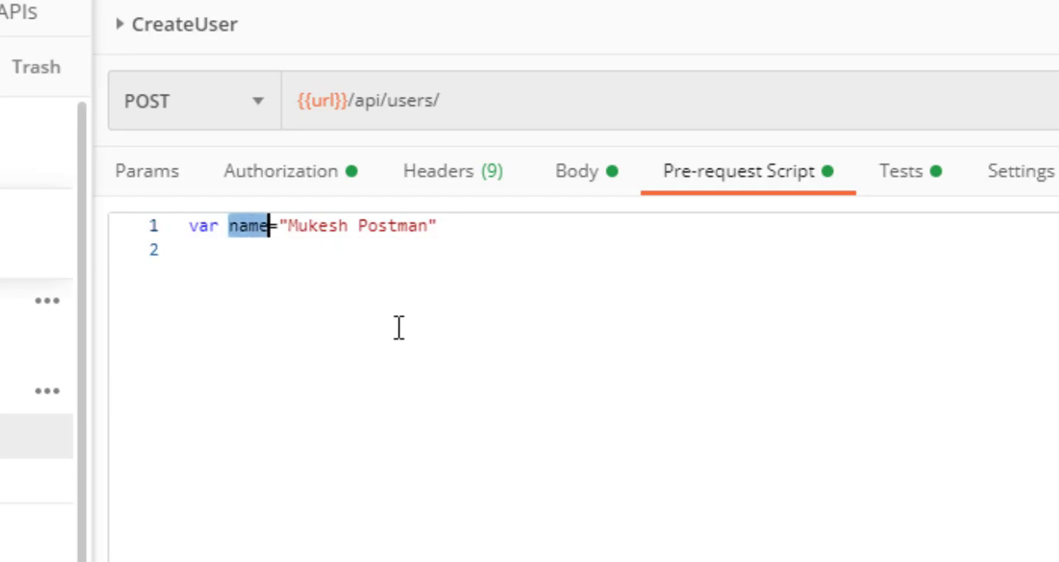
pyautogui.click(509, 225)
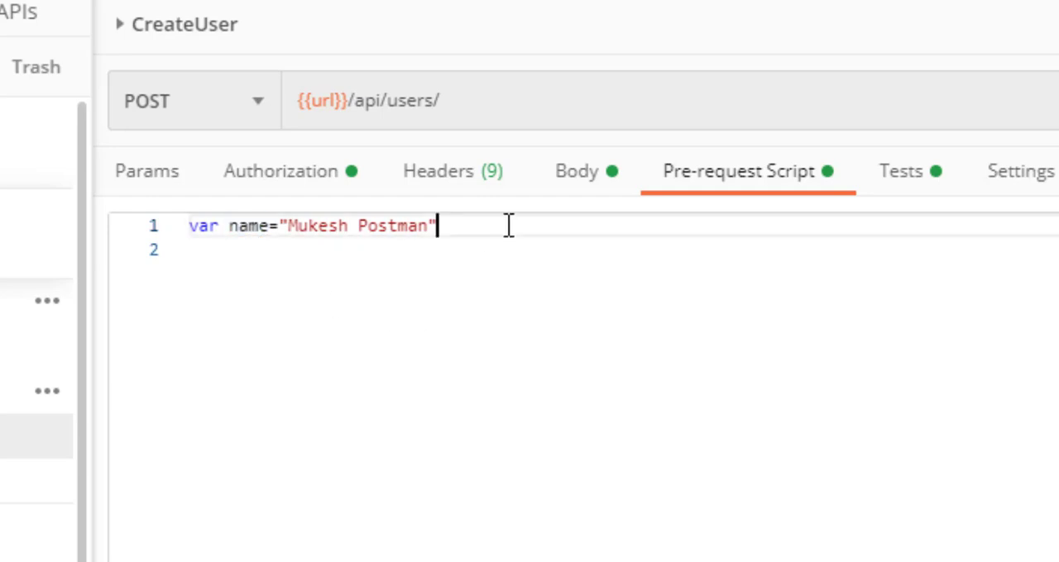
pyautogui.click(581, 184)
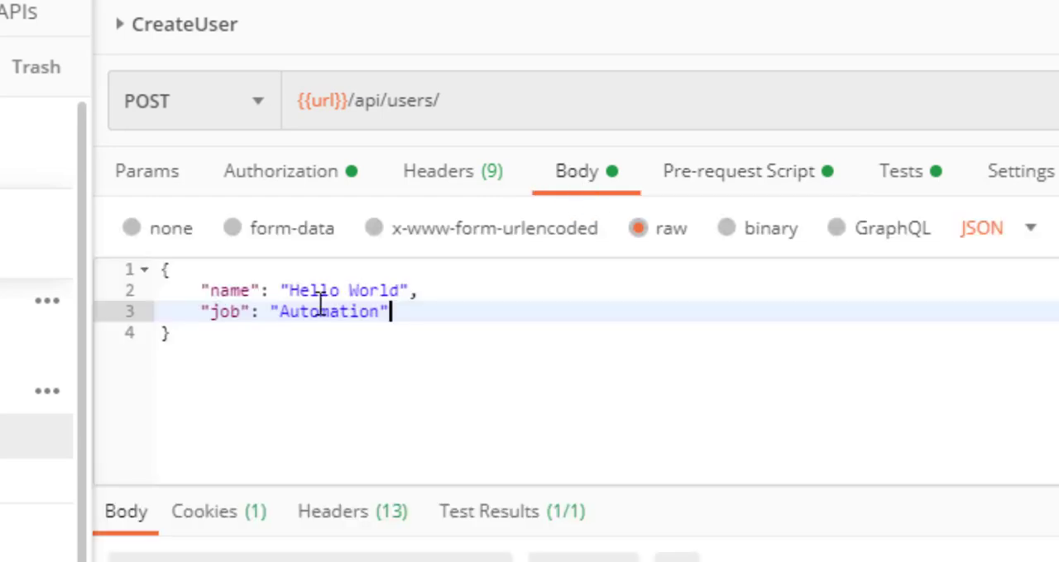
pyautogui.moveTo(291, 294); pyautogui.dragTo(403, 297)
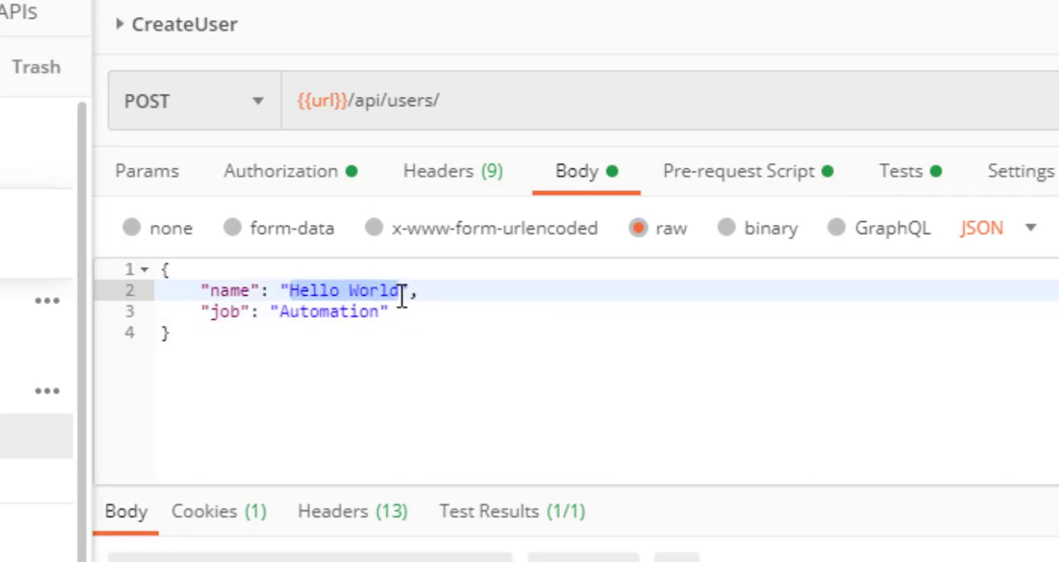
pyautogui.click(786, 180)
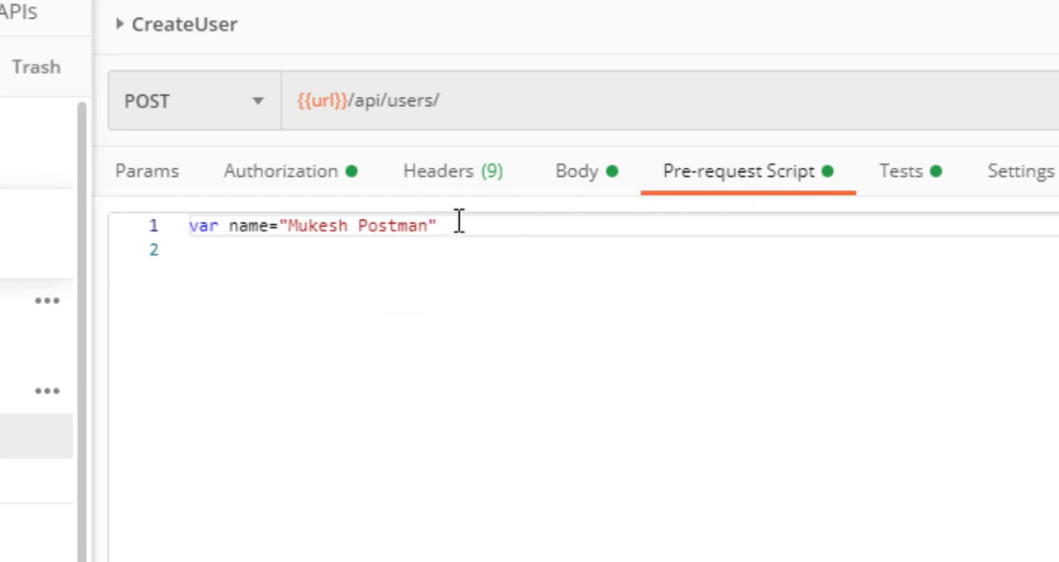
pyautogui.doubleClick(246, 229)
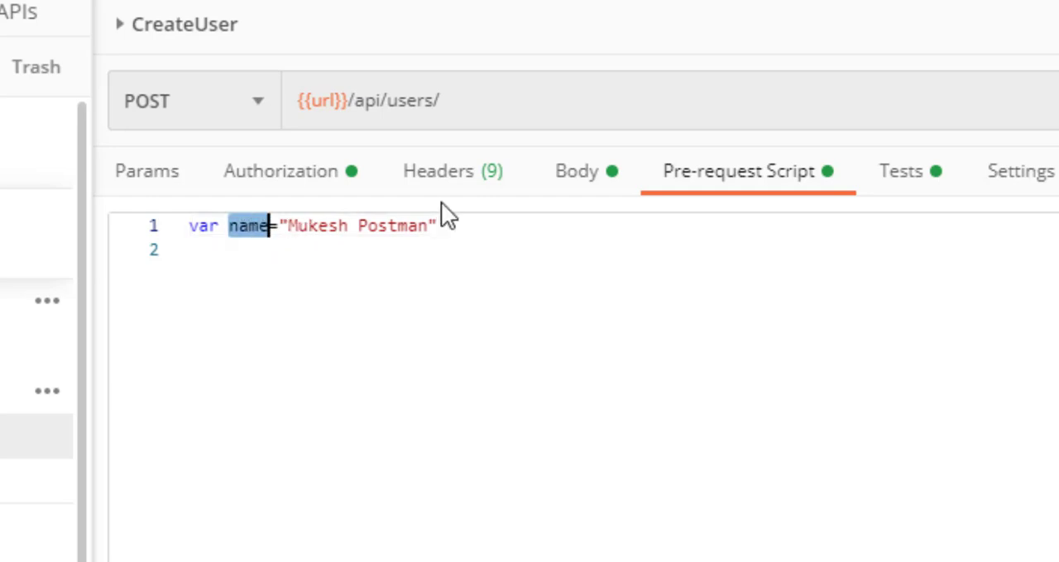
pyautogui.click(574, 184)
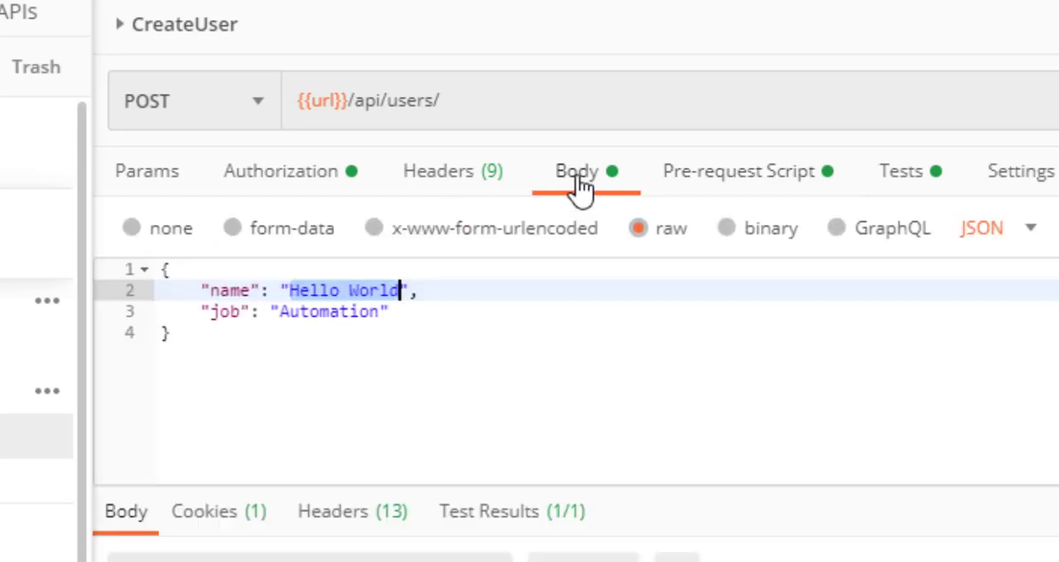
pyautogui.click(725, 166)
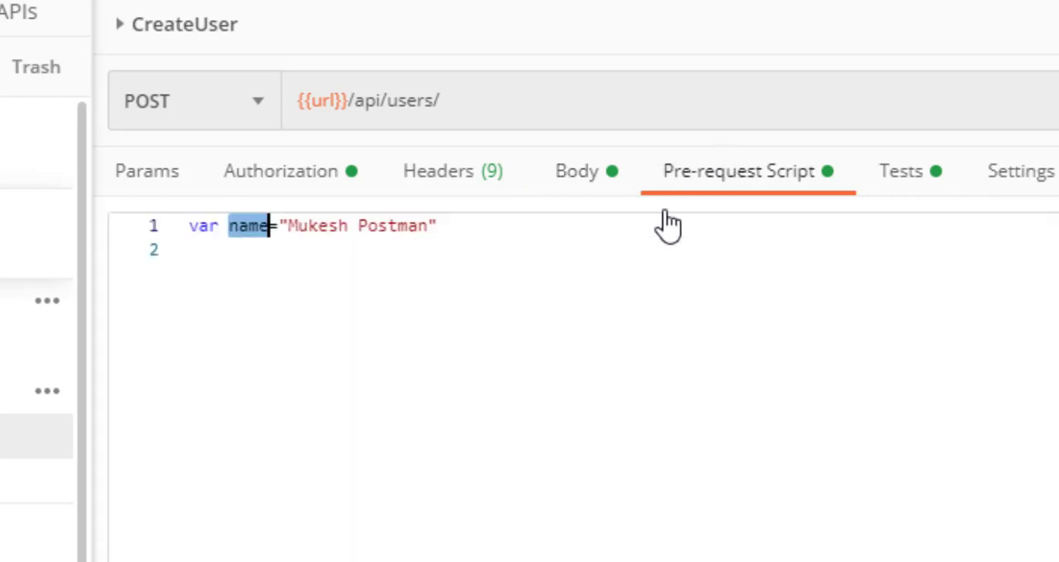
# Insert the line pm.globals.set("variable_key", "variable_value"); directly below the name declaration
pyautogui.click(544, 226)
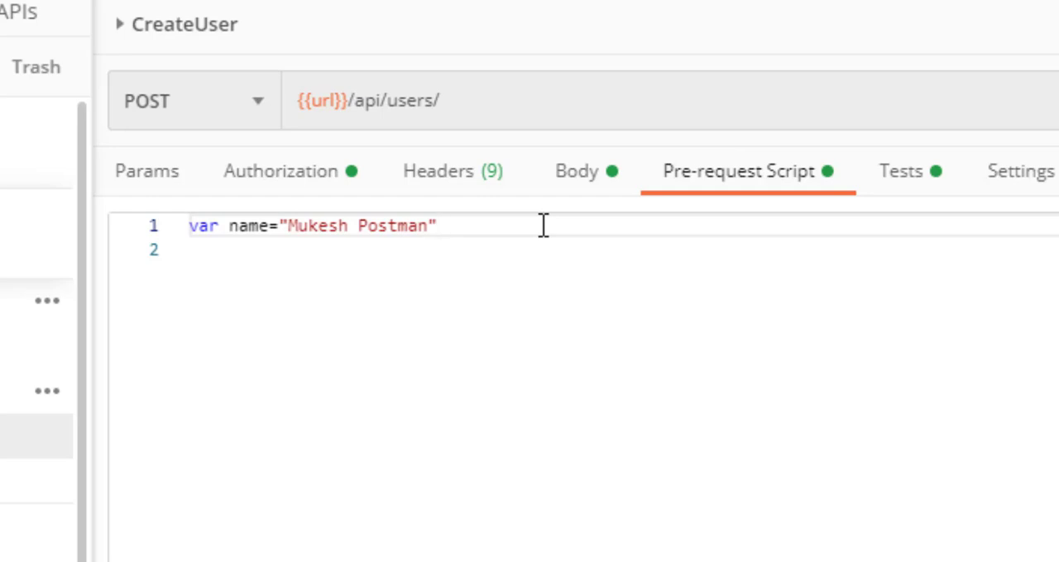
pyautogui.press('Return')
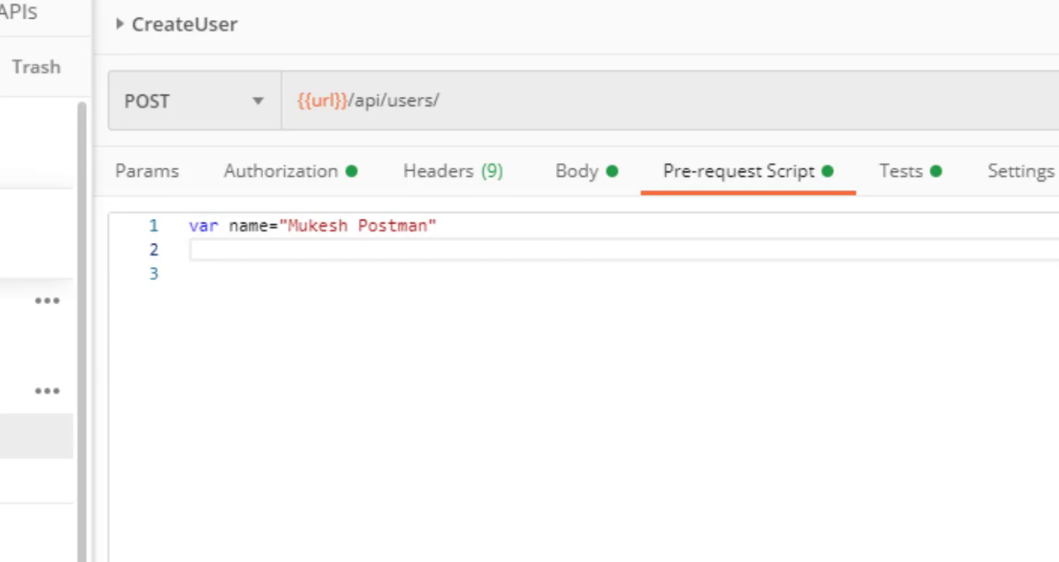
pyautogui.write('pm.globals.set("variable_key", "variable_value");')
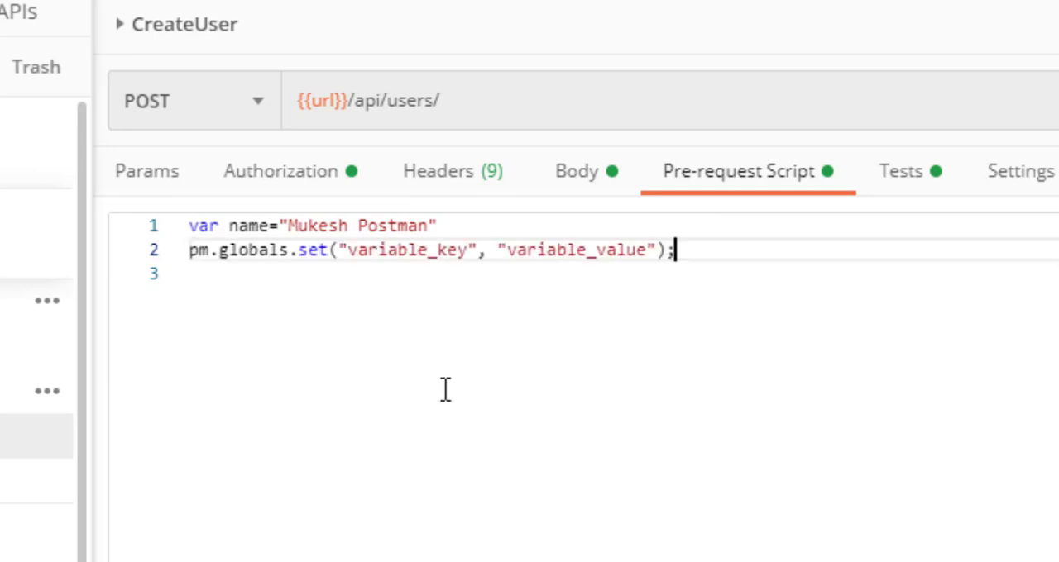
pyautogui.doubleClick(388, 250)
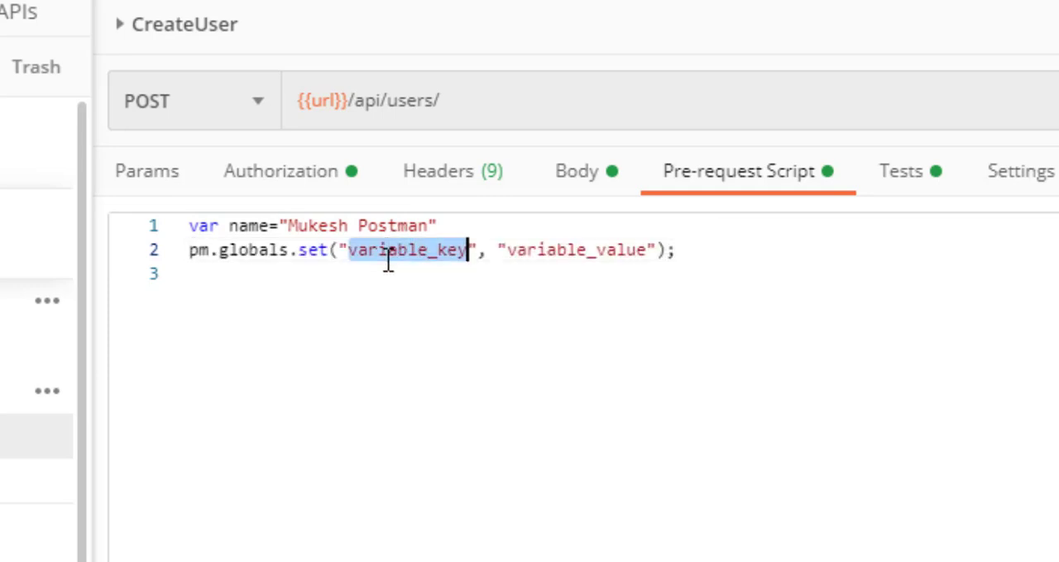
pyautogui.click(557, 250)
pyautogui.doubleClick(557, 250)
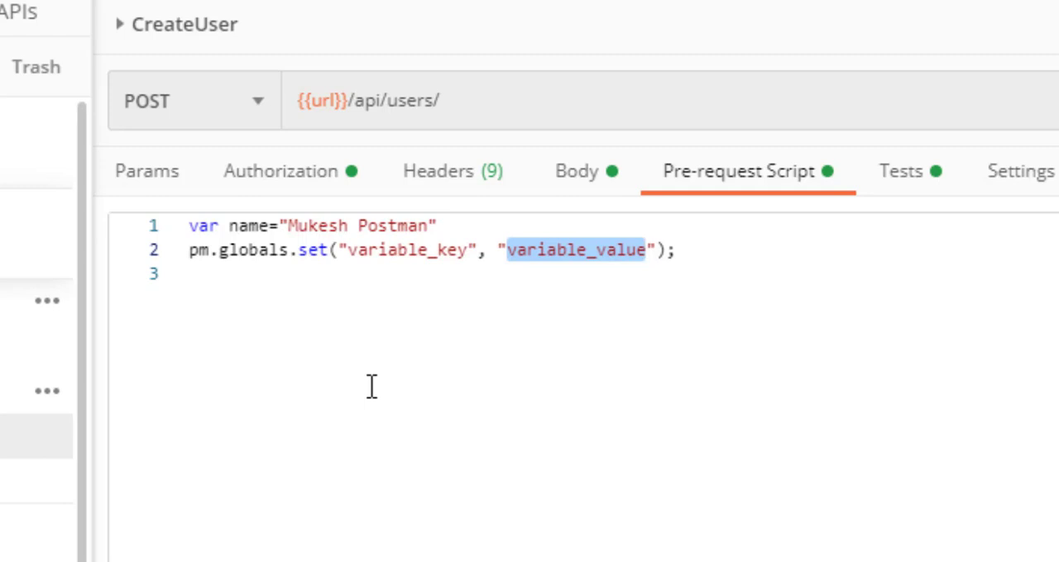
pyautogui.doubleClick(252, 227)
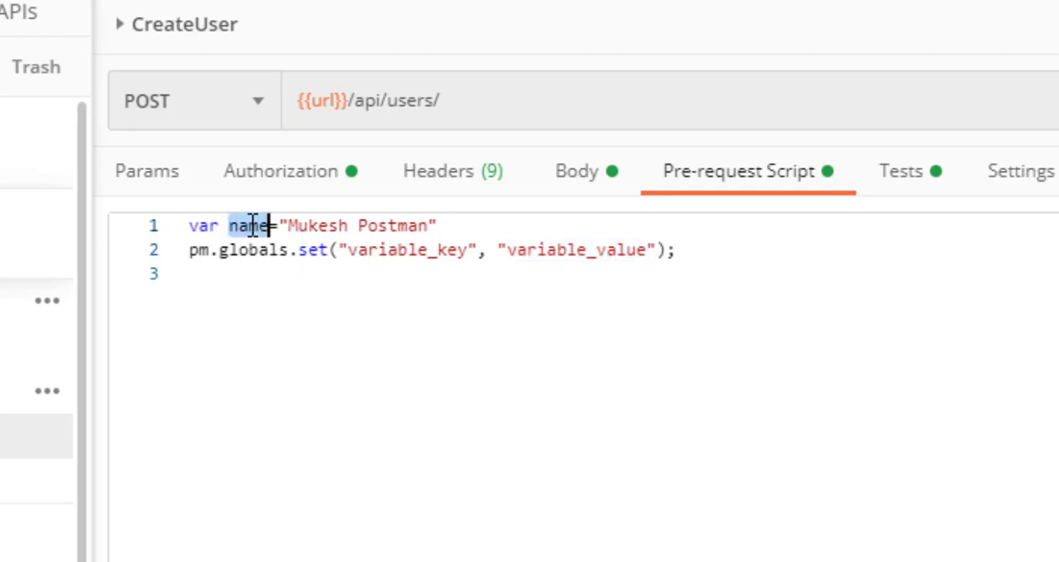
# Replace the quoted placeholder value in pm.globals.set with the variable name, leaving no space after the comma
pyautogui.doubleClick(587, 251)
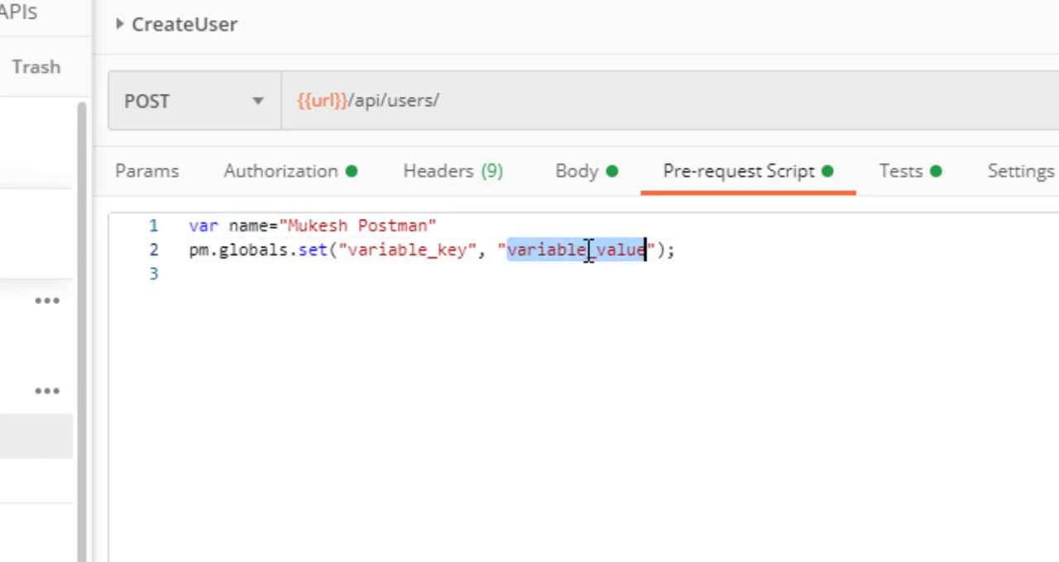
pyautogui.press('BackSpace')
pyautogui.press('BackSpace')
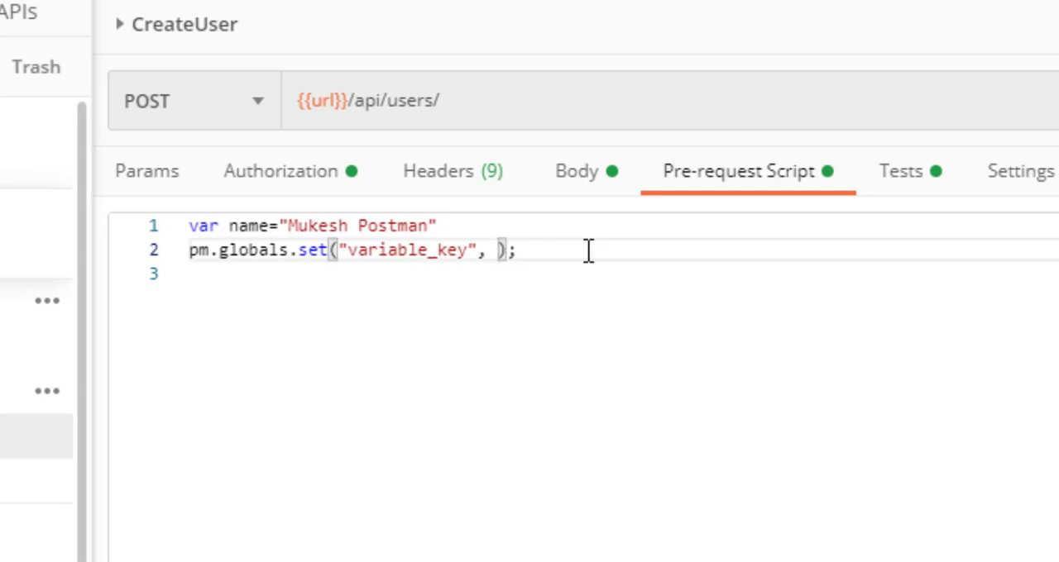
pyautogui.write('name')
pyautogui.press('Left')
pyautogui.press('Left')
pyautogui.press('Left')
pyautogui.press('Left')
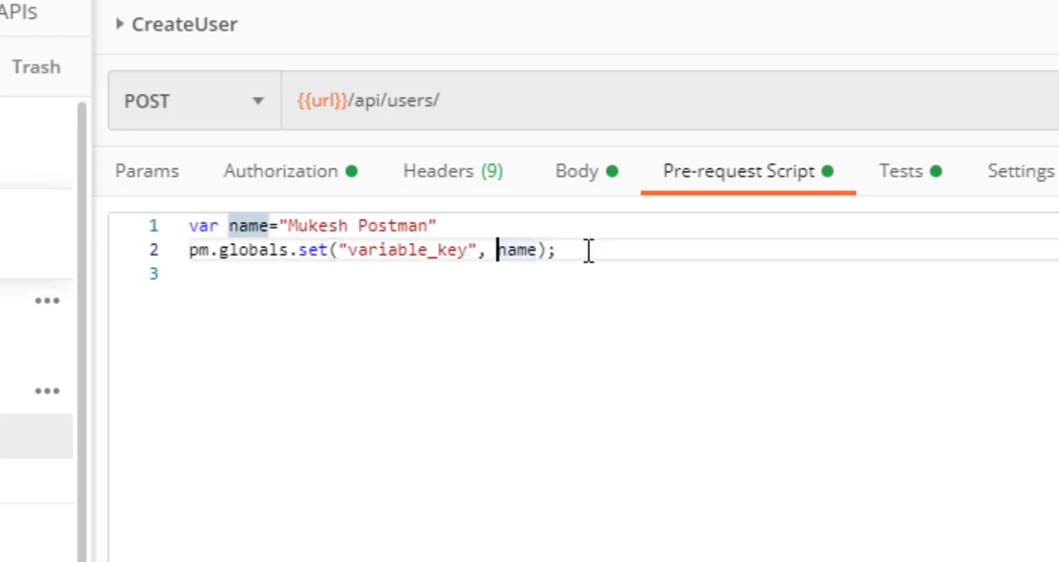
pyautogui.press('BackSpace')
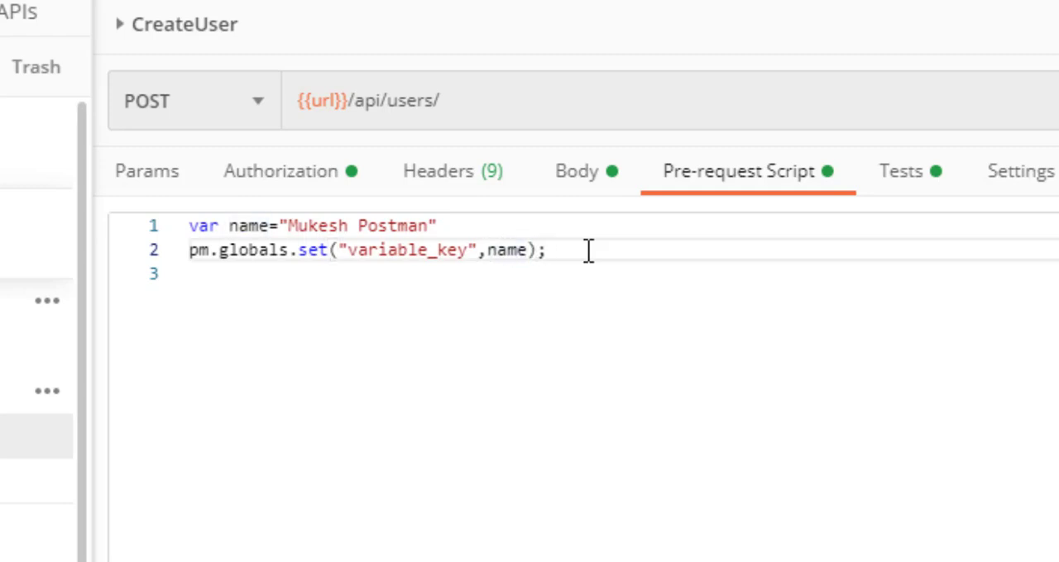
# Change the key in pm.globals.set to "Usename"
pyautogui.doubleClick(367, 257)
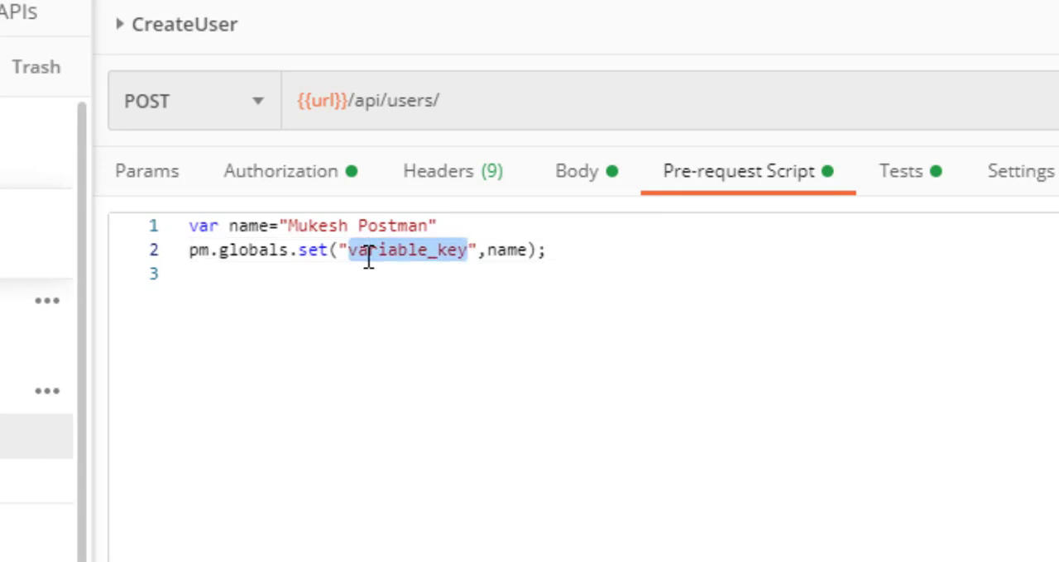
pyautogui.write('Usename')
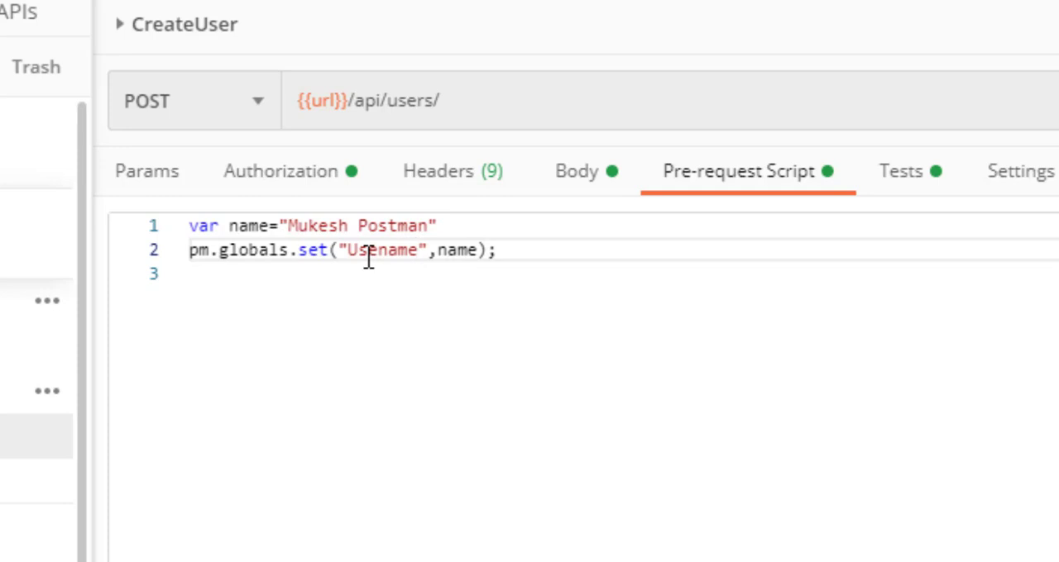
pyautogui.click(568, 258)
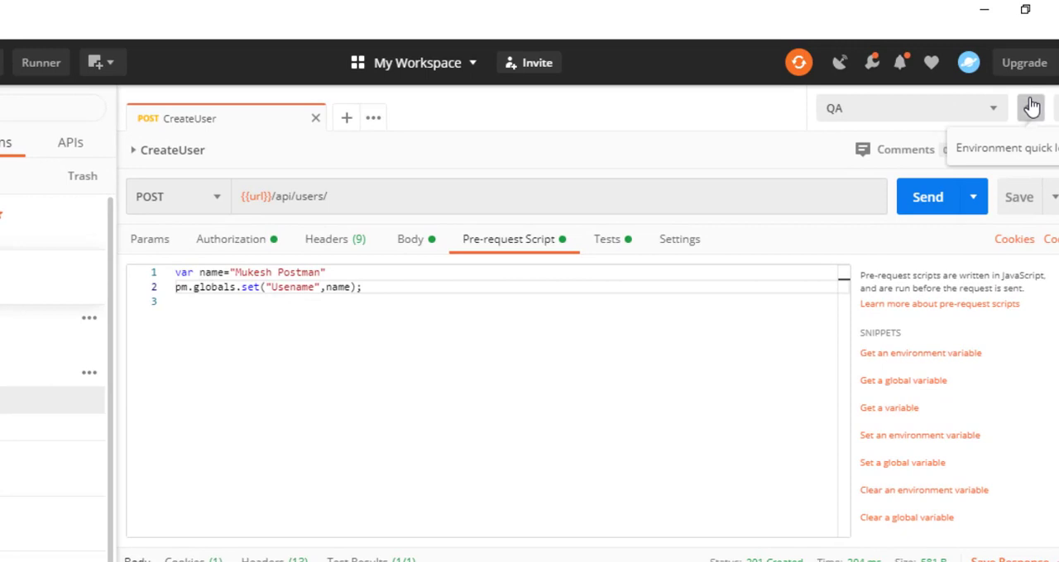
# Check the QA environment and global variables in the environment quick look, and return to the pre-request script
pyautogui.click(1031, 107)
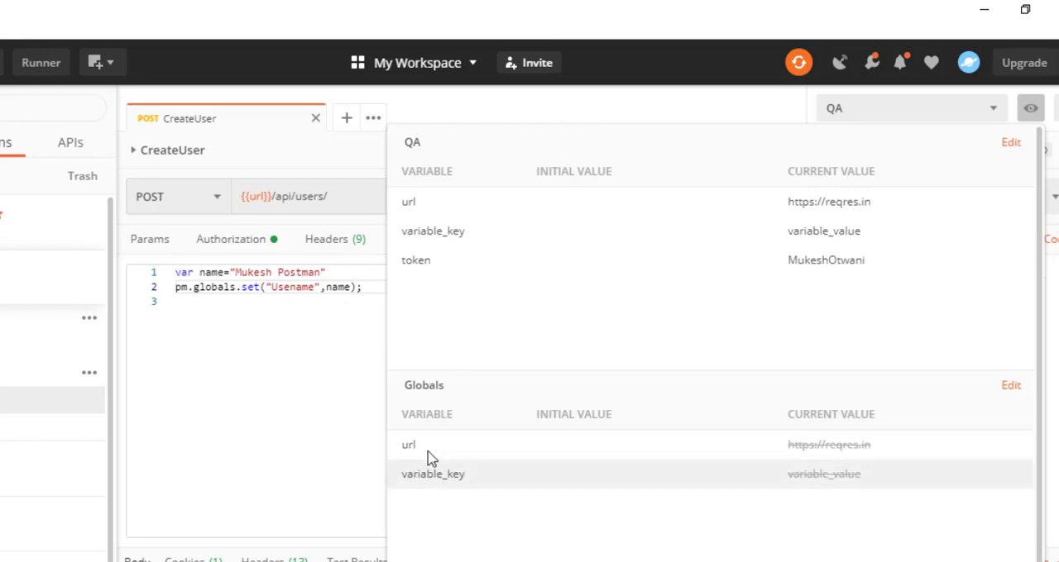
pyautogui.click(295, 292)
pyautogui.click(400, 285)
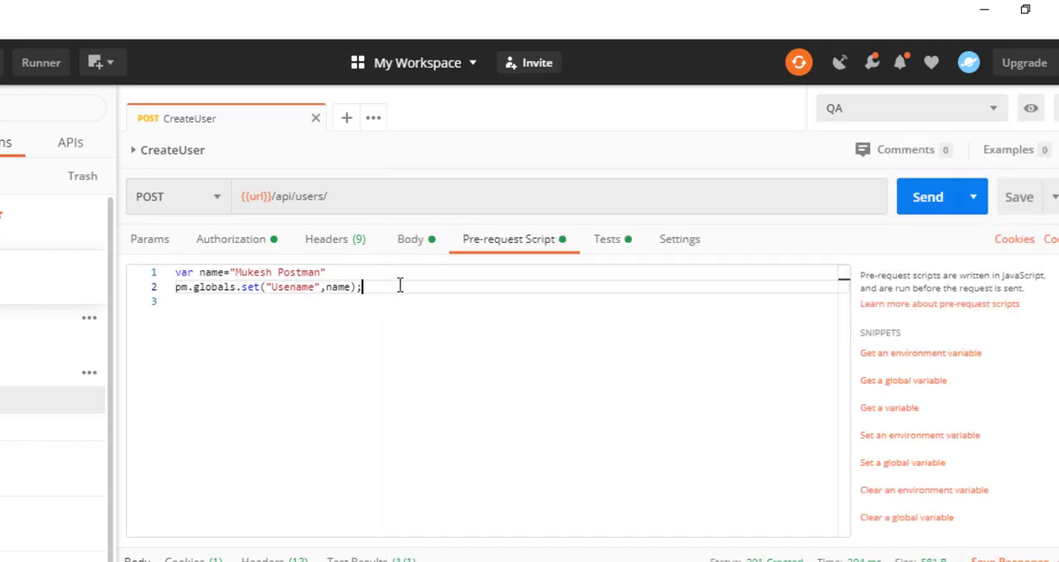
# Insert a console.log line directly below the name declaration, starting its argument with "name which is going to set is "+
pyautogui.press('Up')
pyautogui.press('Return')
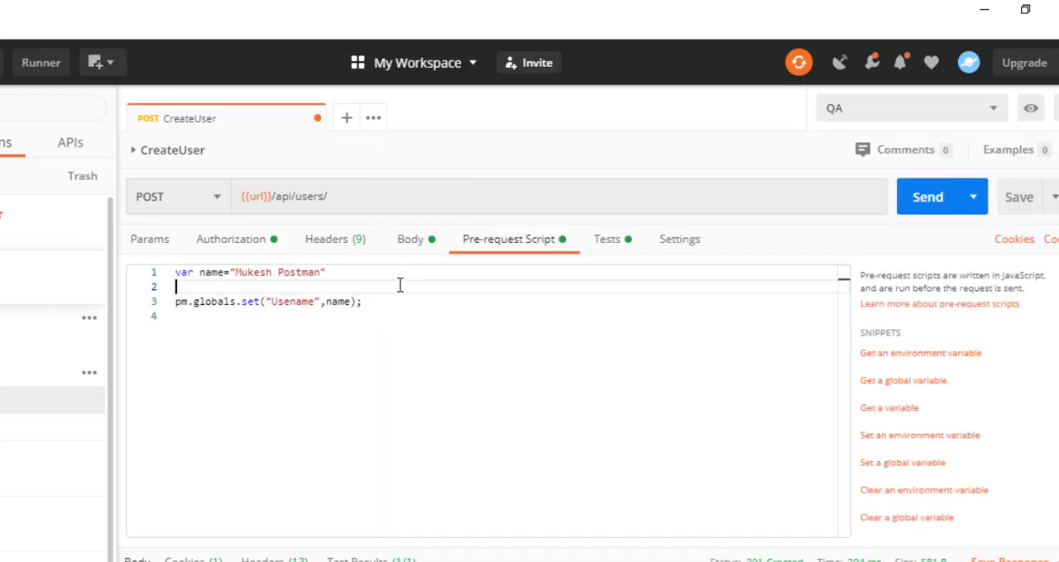
pyautogui.write('con')
pyautogui.write('sole.log')
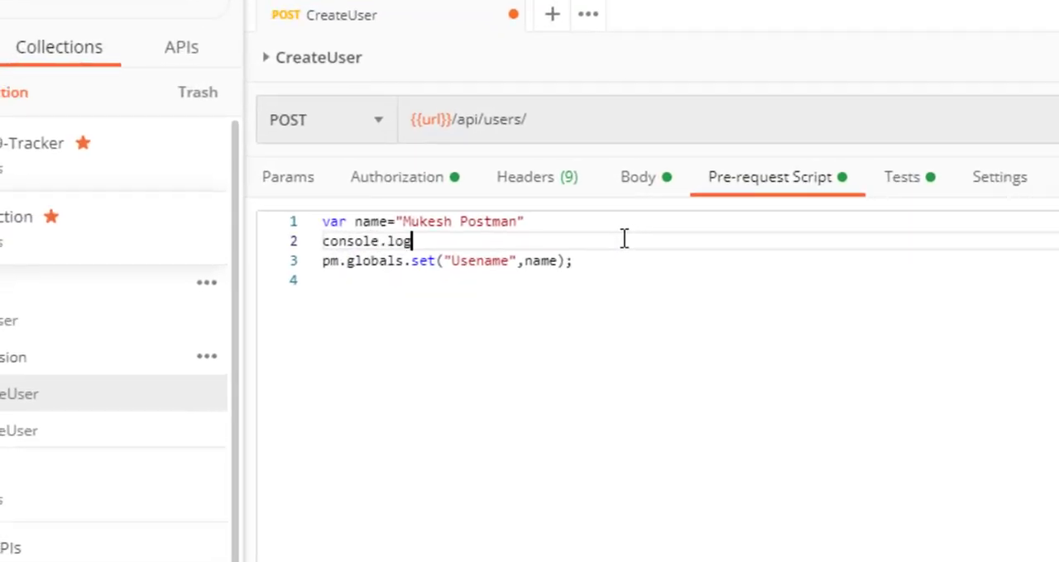
pyautogui.write('(')
pyautogui.write('"')
pyautogui.write('name which is')
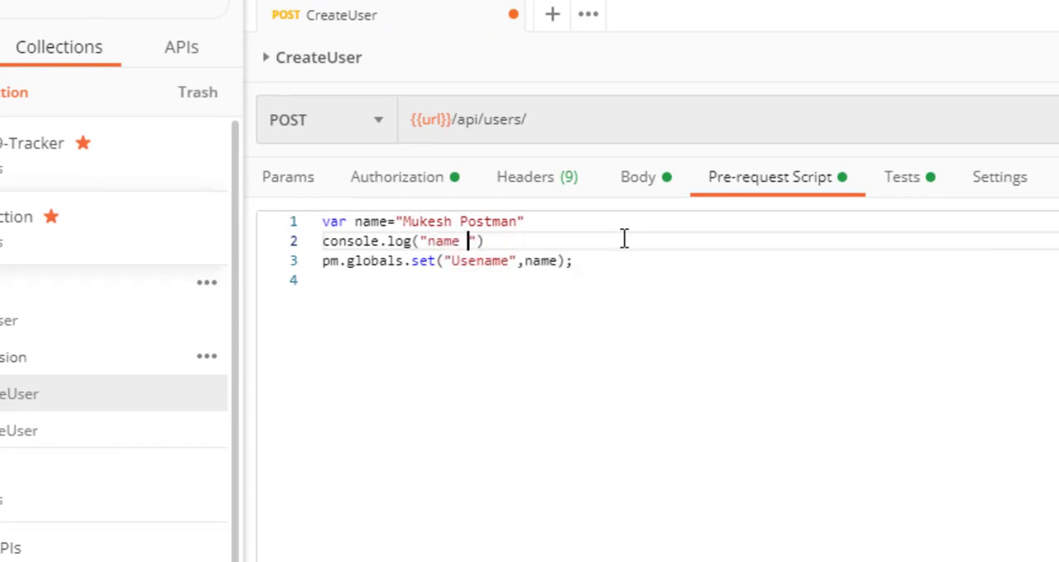
pyautogui.write(' goin')
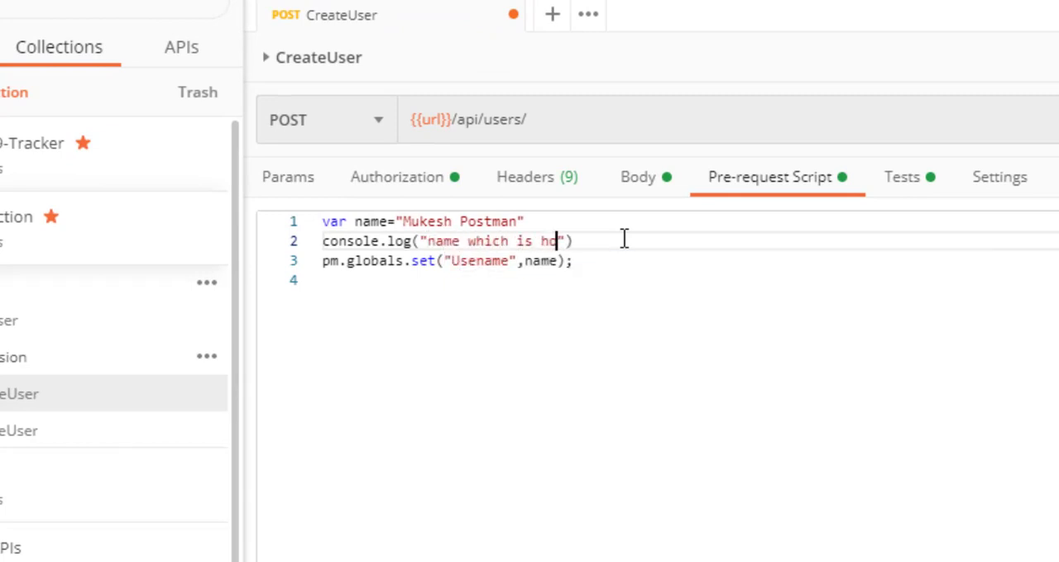
pyautogui.write('g to set is "+')
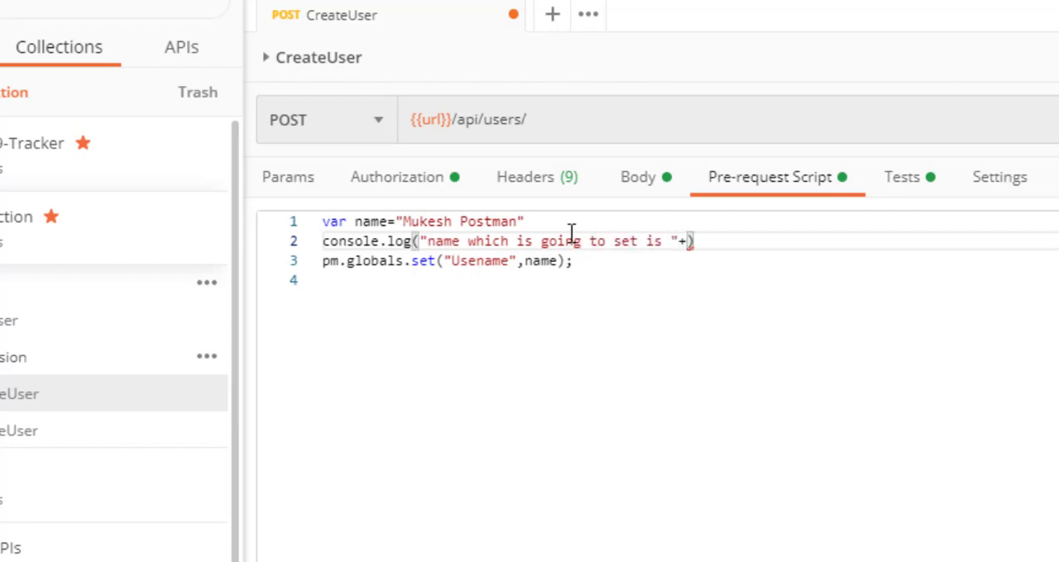
# Complete the console.log argument with the variable name after the plus sign and save the request
pyautogui.doubleClick(371, 221)
pyautogui.hotkey('ctrl', 'c')
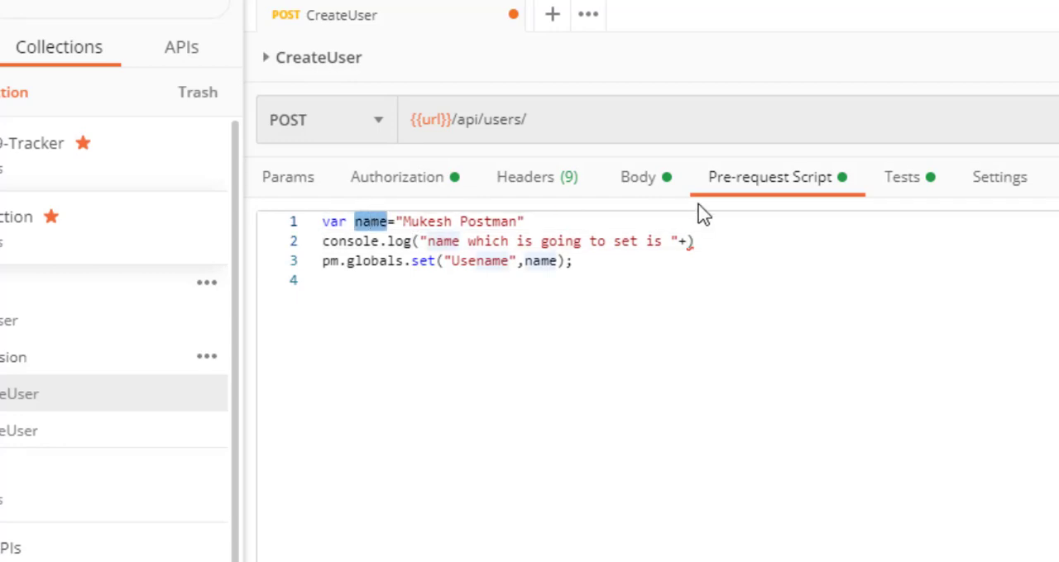
pyautogui.click(687, 240)
pyautogui.hotkey('ctrl', 'v')
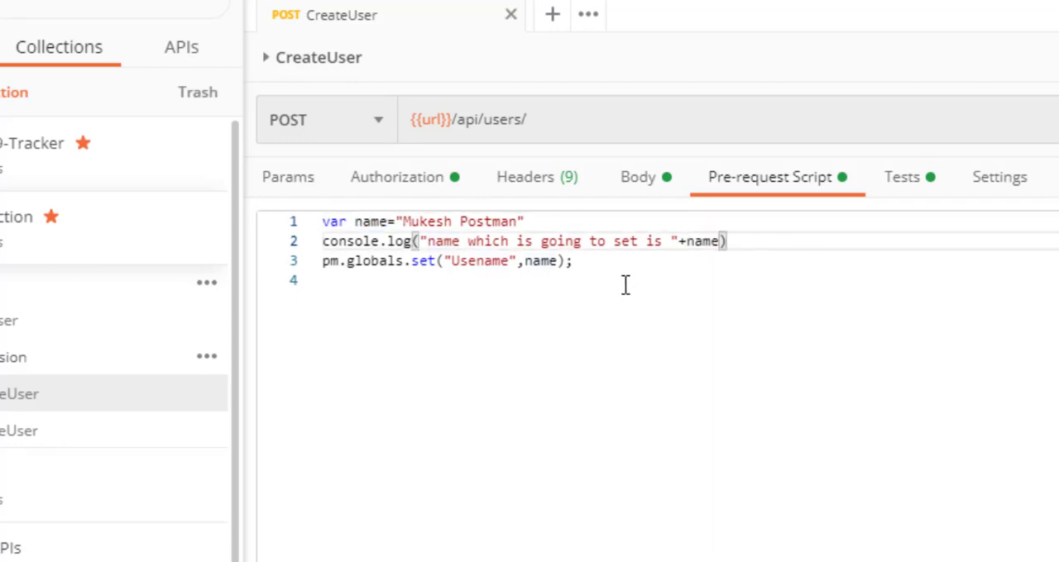
# Review the name declaration, the console.log line and the pm.globals.set call in the pre-request script
pyautogui.moveTo(809, 231); pyautogui.dragTo(543, 233)
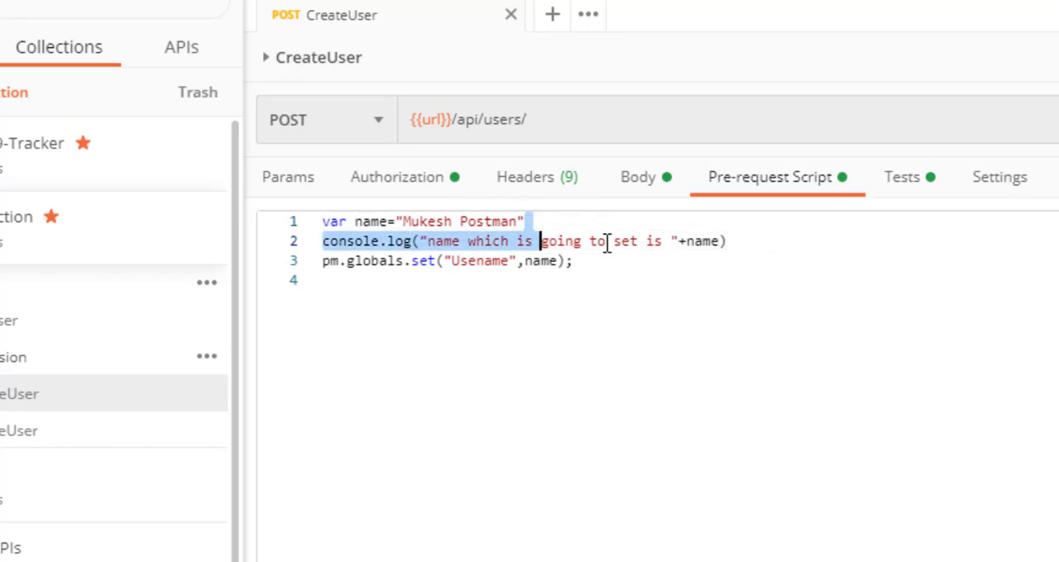
pyautogui.tripleClick(607, 243)
pyautogui.click(718, 260)
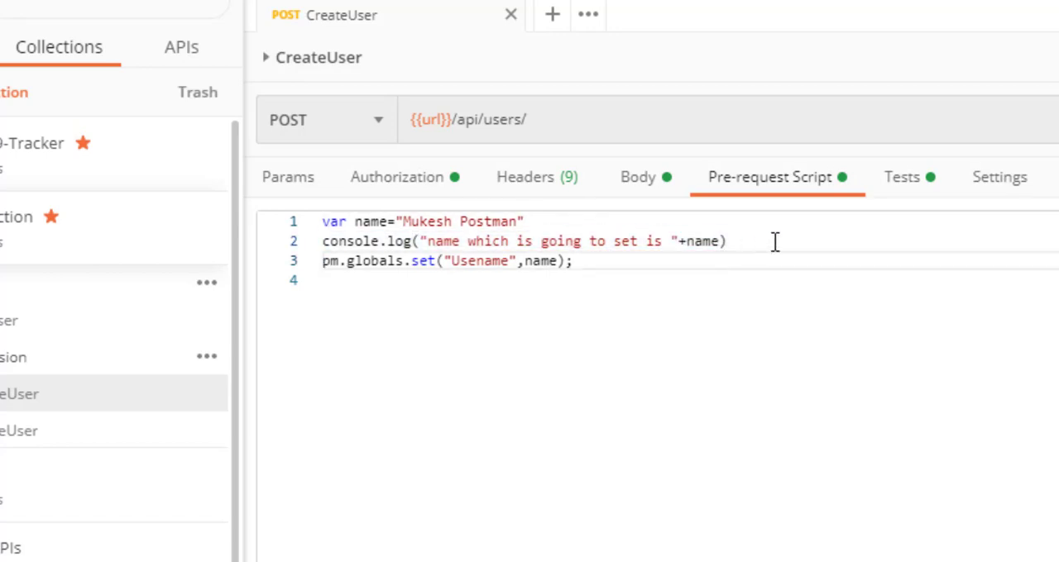
pyautogui.click(573, 223)
pyautogui.hotkey('shift', 'Home')
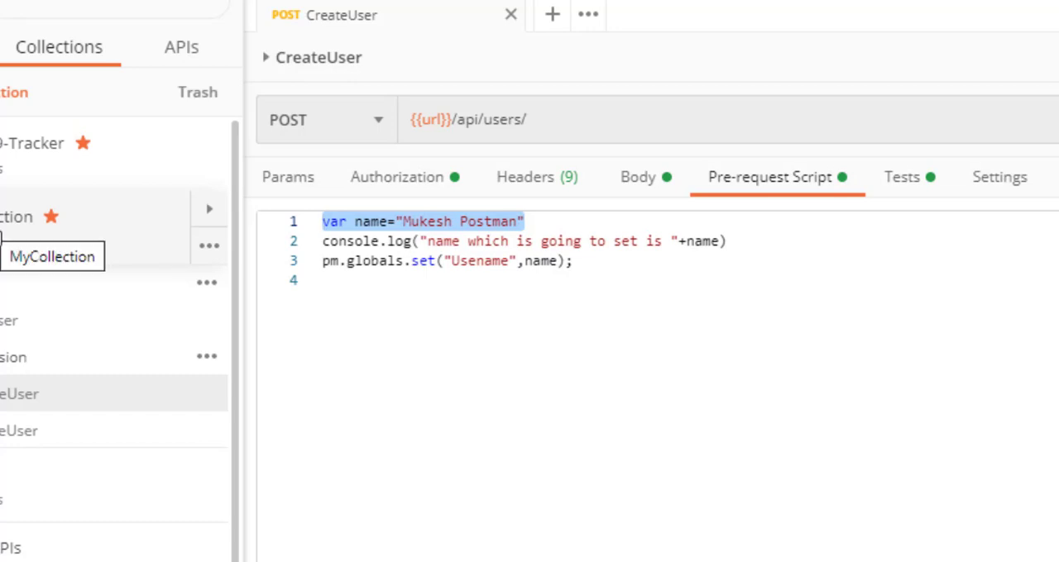
pyautogui.click(746, 241)
pyautogui.moveTo(569, 271); pyautogui.dragTo(325, 265)
pyautogui.click(454, 287)
# Replace the value of "name" in the CreateUser request body with the variable reference {{name}}
pyautogui.doubleClick(368, 222)
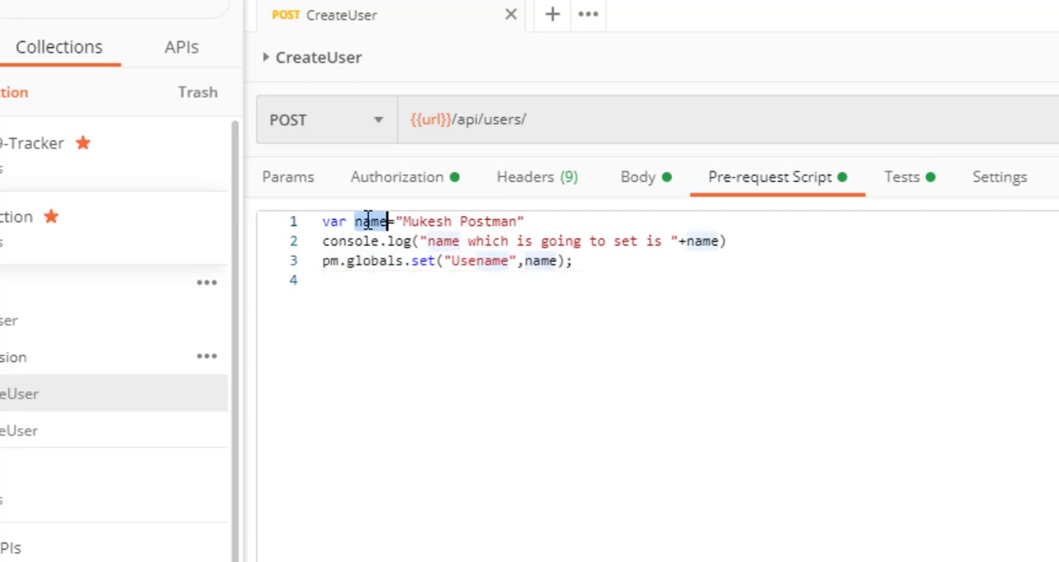
pyautogui.click(642, 187)
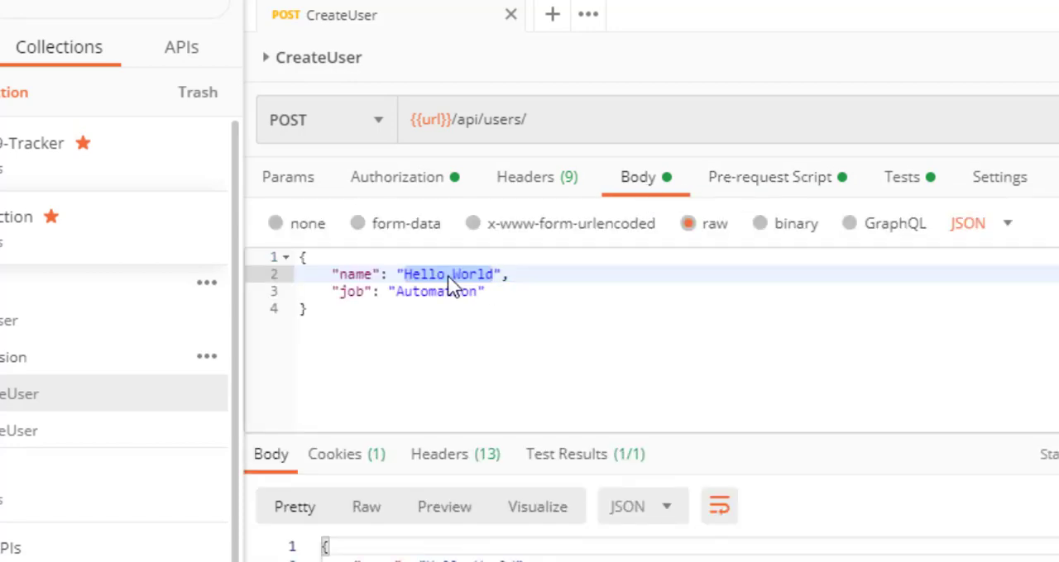
pyautogui.press('BackSpace')
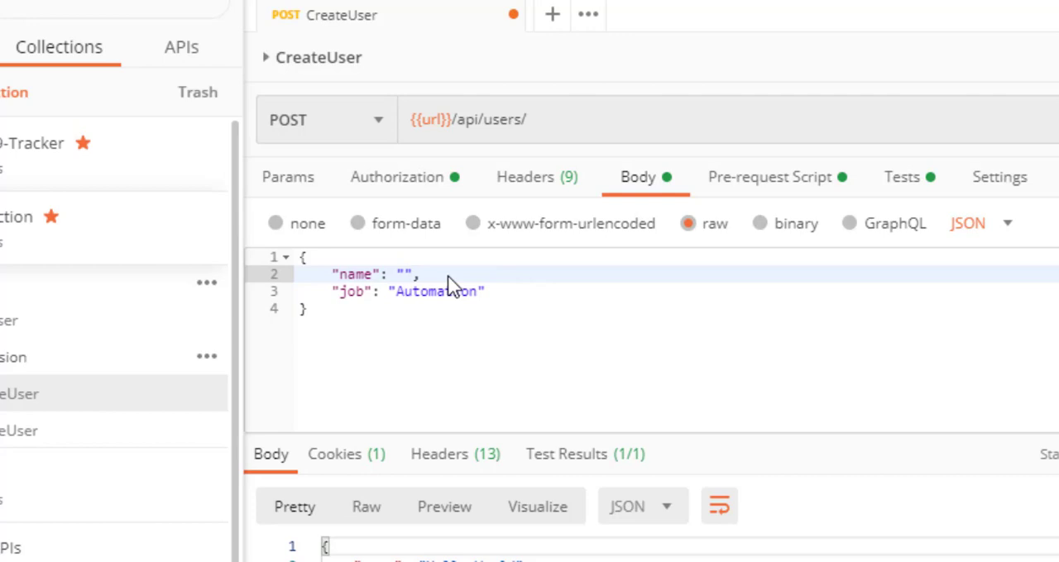
pyautogui.write('{{')
pyautogui.write('}}')
pyautogui.press('Left')
pyautogui.press('Left')
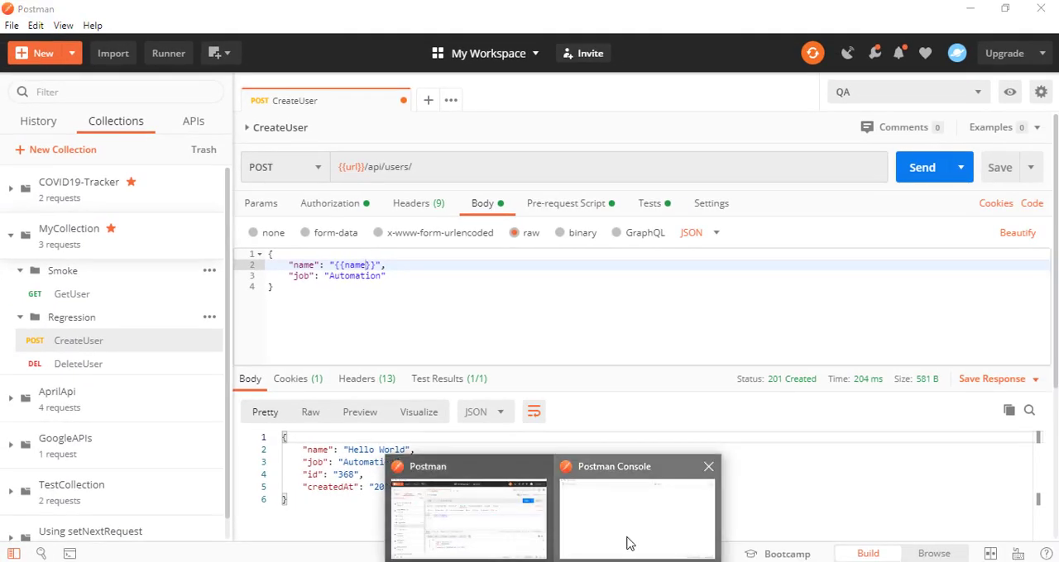
# Send the CreateUser request and compare the name logged in the Postman Console with the name in the response
pyautogui.click(629, 543)
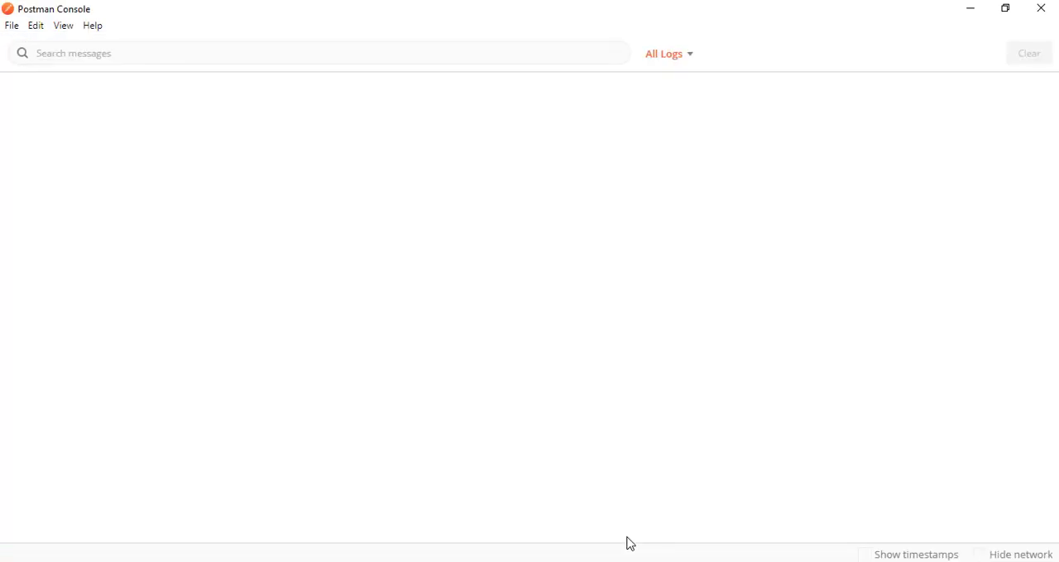
pyautogui.hotkey('alt', 'Tab')
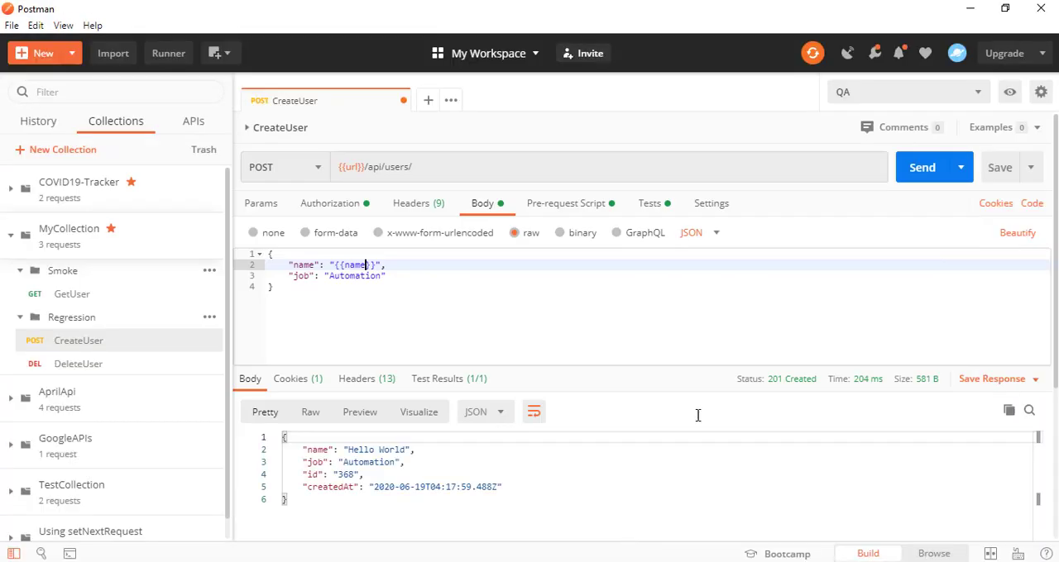
pyautogui.click(916, 172)
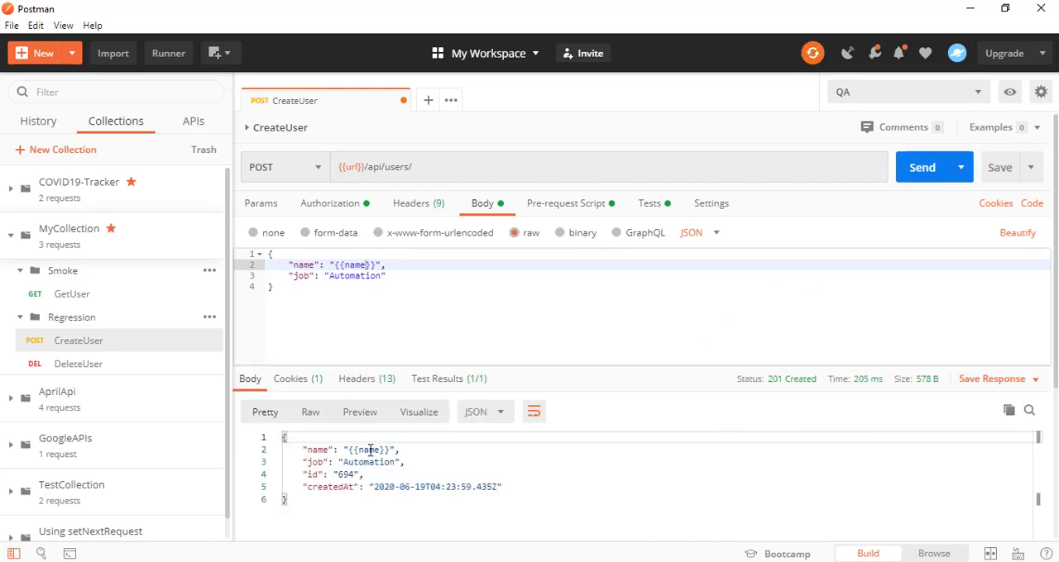
pyautogui.hotkey('alt', 'Tab')
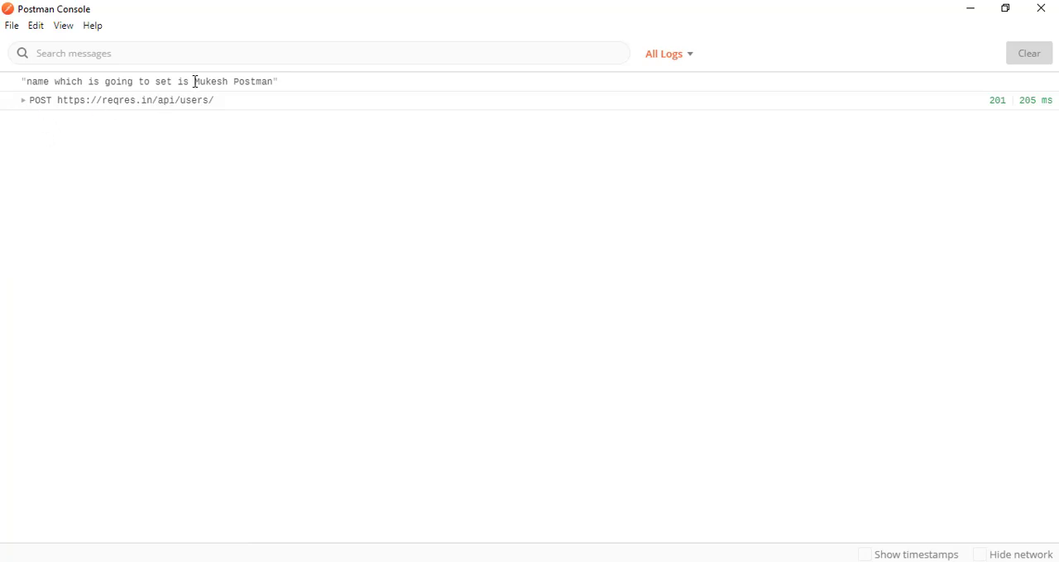
pyautogui.moveTo(195, 82); pyautogui.dragTo(270, 82)
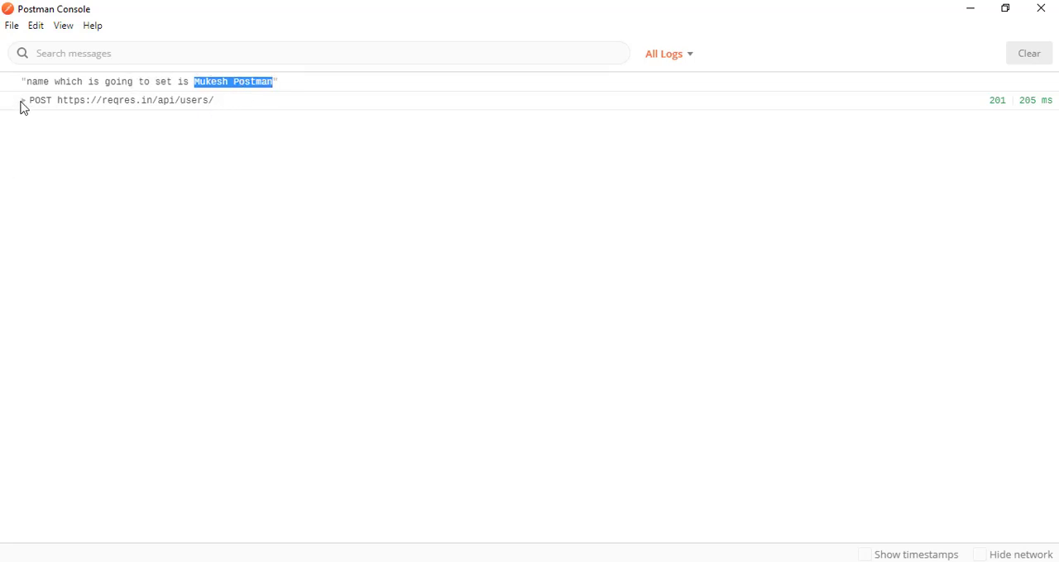
pyautogui.hotkey('alt', 'Tab')
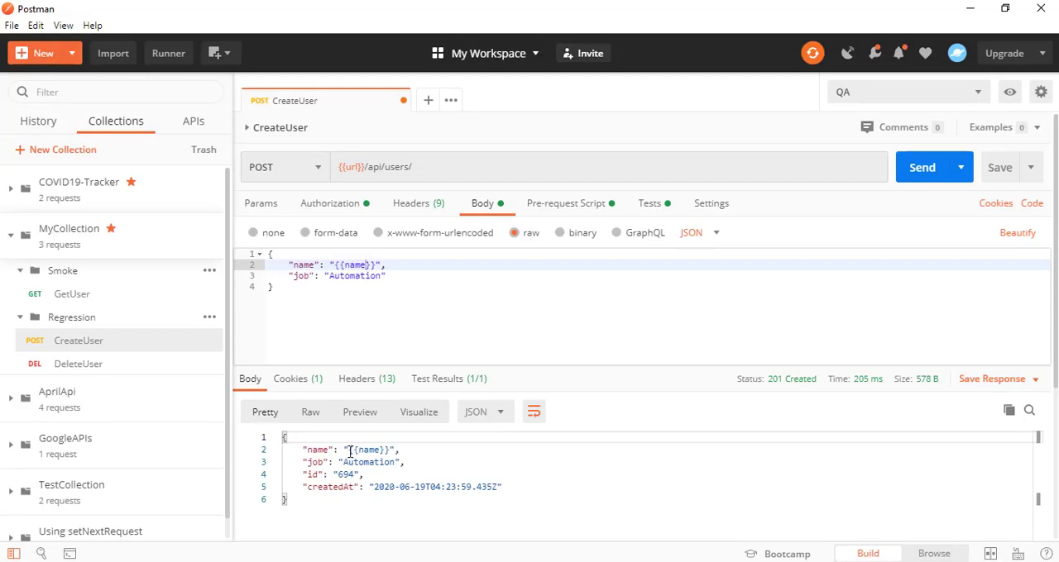
pyautogui.moveTo(348, 450); pyautogui.dragTo(391, 450)
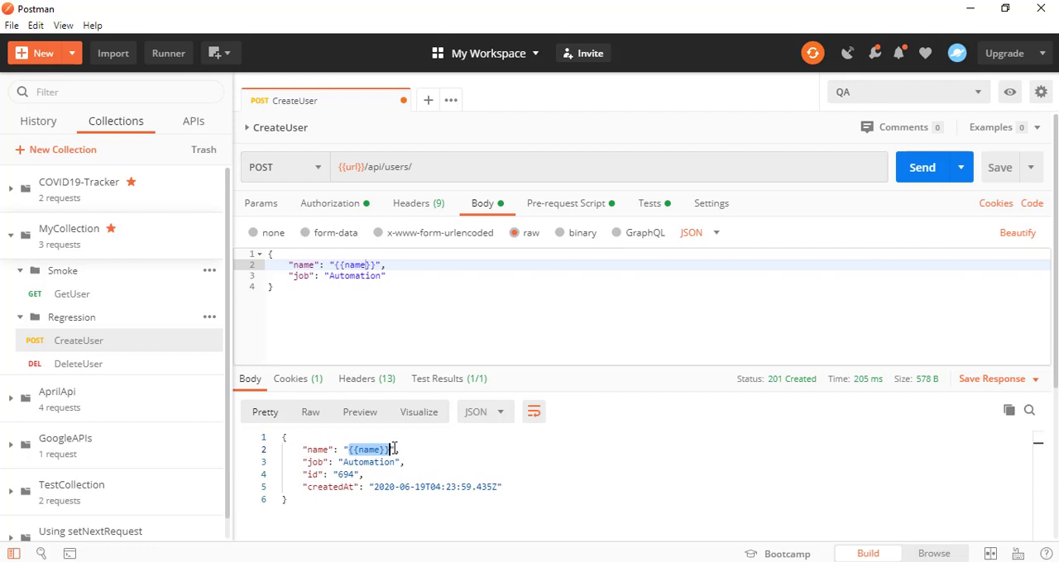
pyautogui.click(387, 291)
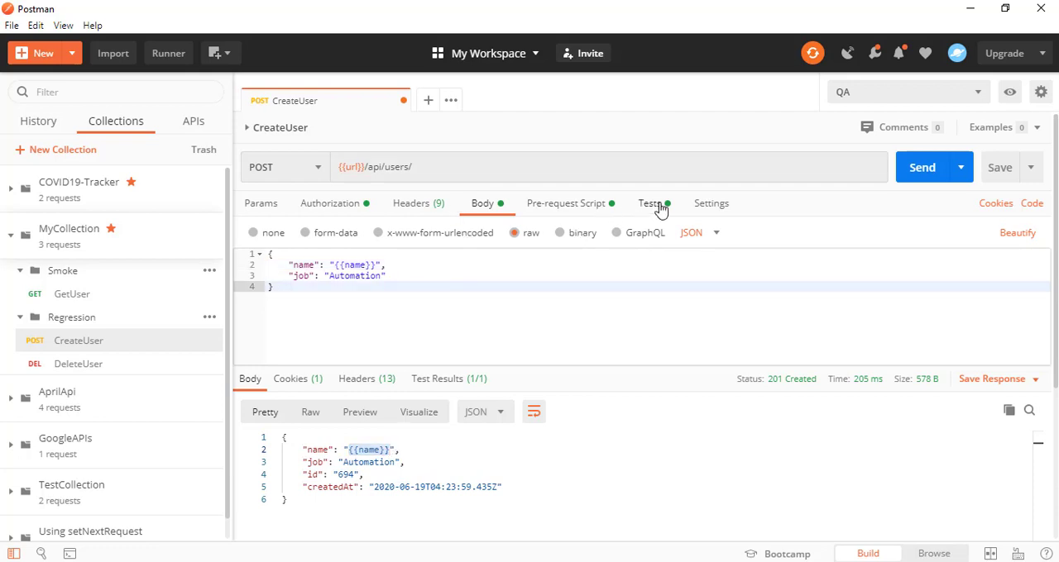
# Change the variable reference in the request body to {{Usename}}, copying the key from pm.globals.set in the pre-request script
pyautogui.click(579, 209)
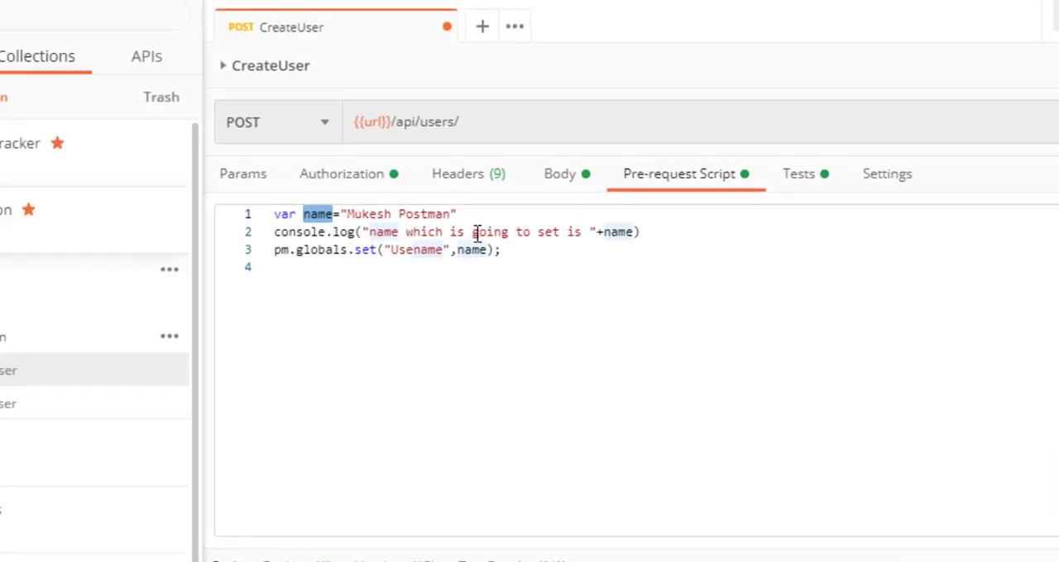
pyautogui.click(416, 261)
pyautogui.doubleClick(411, 251)
pyautogui.hotkey('ctrl', 'c')
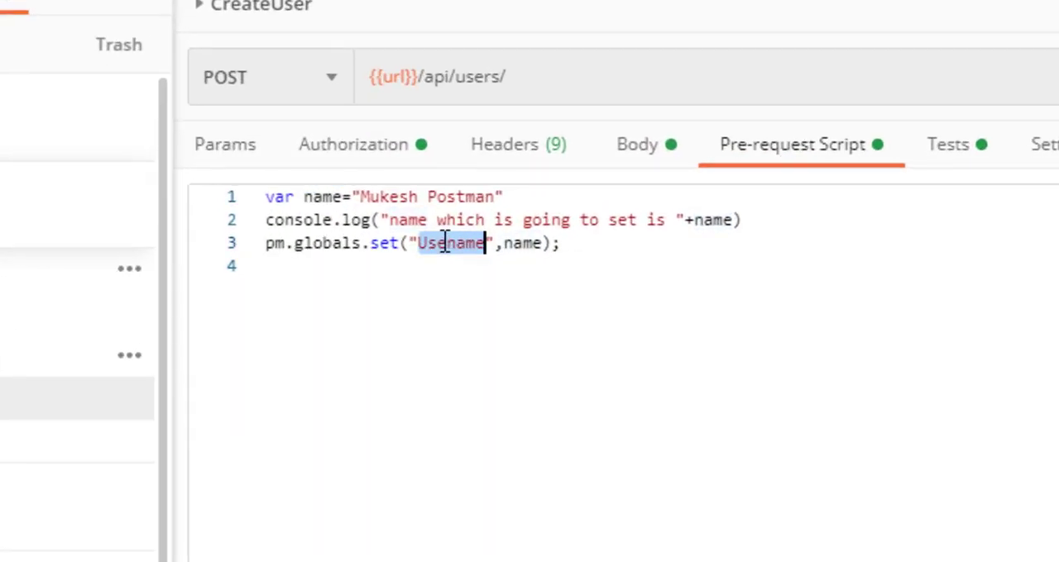
pyautogui.click(632, 163)
pyautogui.doubleClick(389, 260)
pyautogui.hotkey('ctrl', 'v')
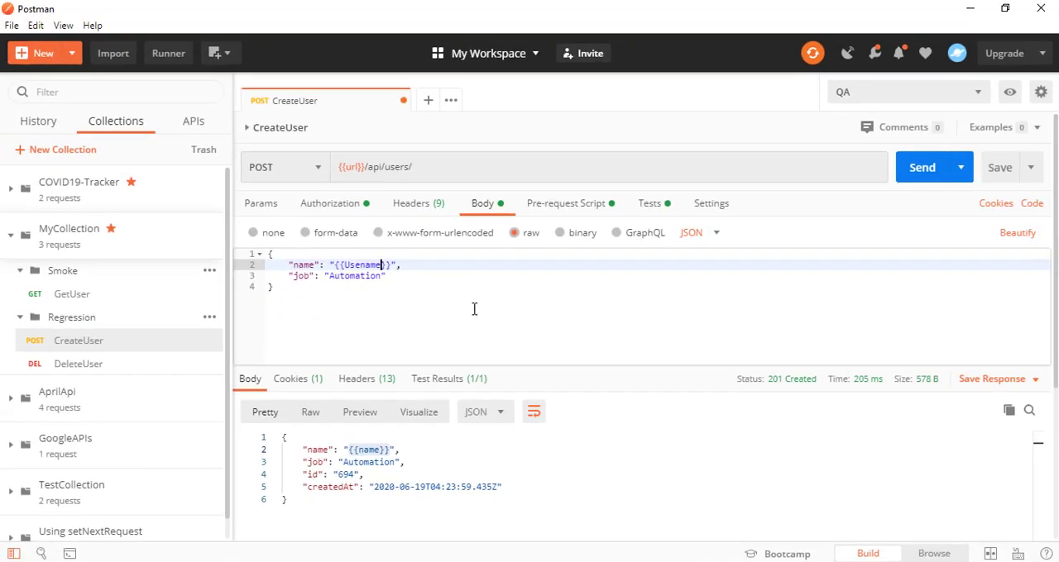
pyautogui.click(526, 317)
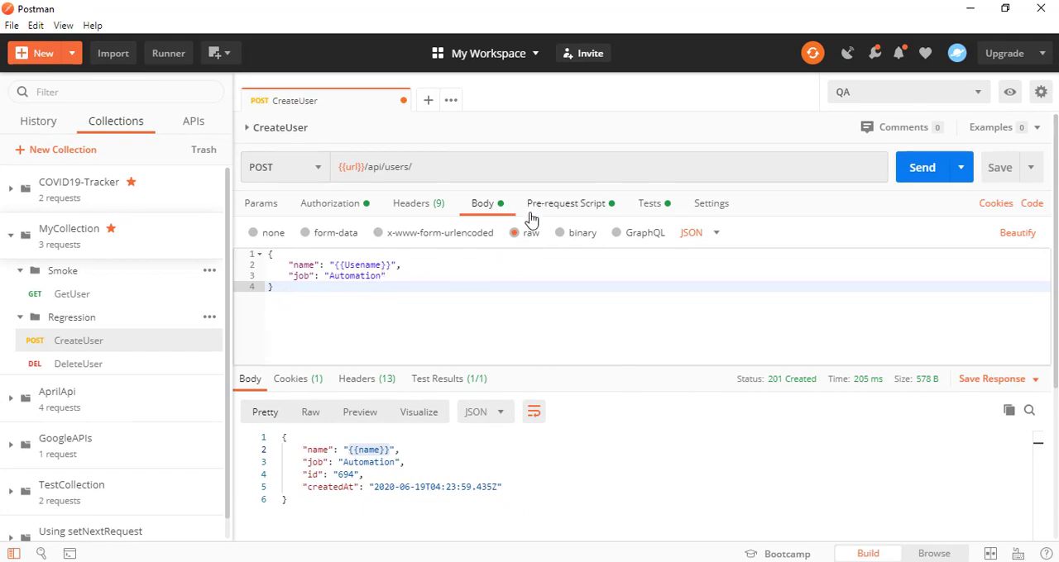
# Send the CreateUser request again and check the response body and the environment quick look
pyautogui.click(916, 180)
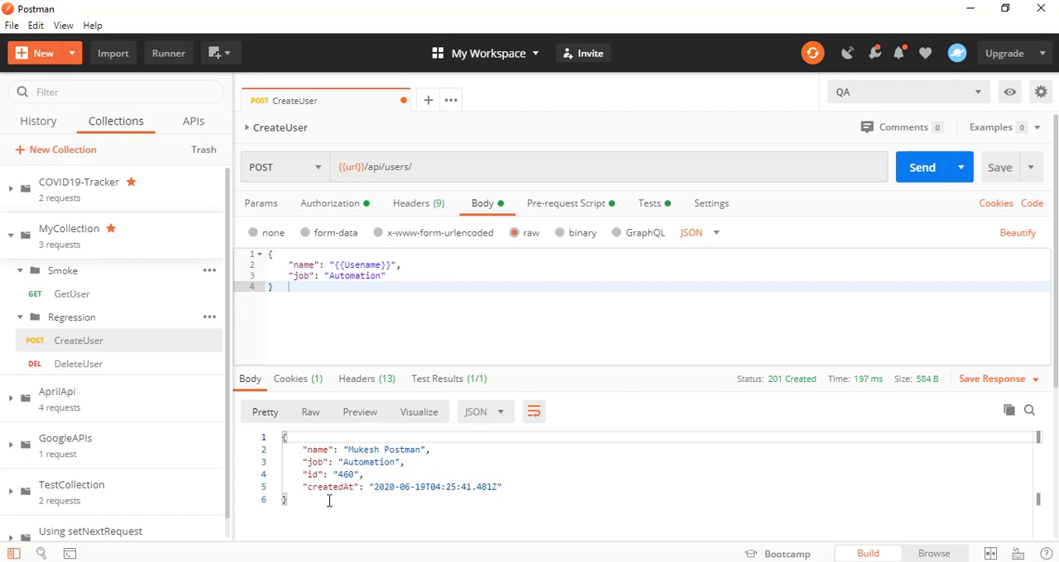
pyautogui.moveTo(308, 515); pyautogui.dragTo(278, 414)
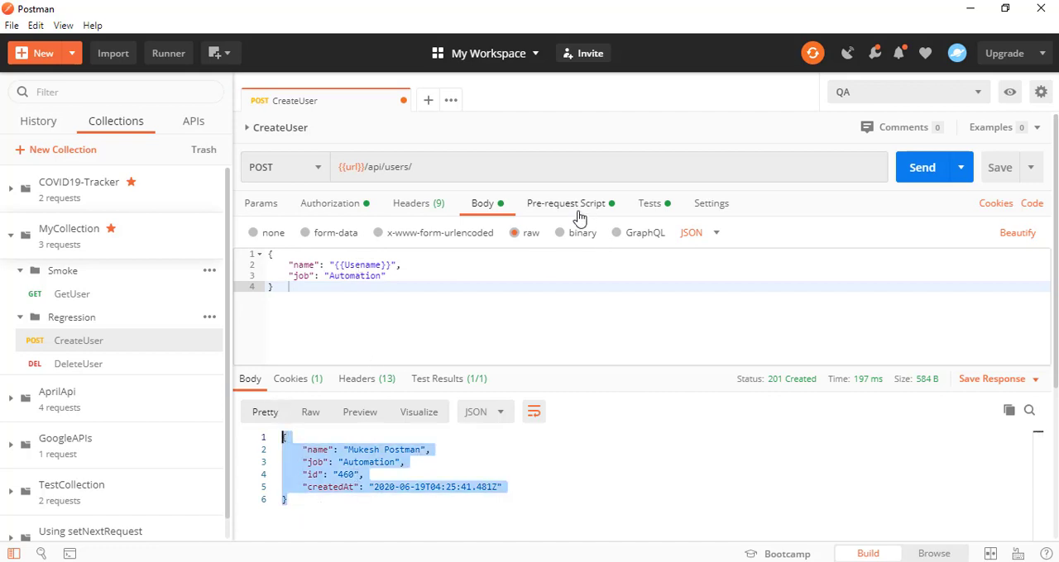
pyautogui.click(738, 109)
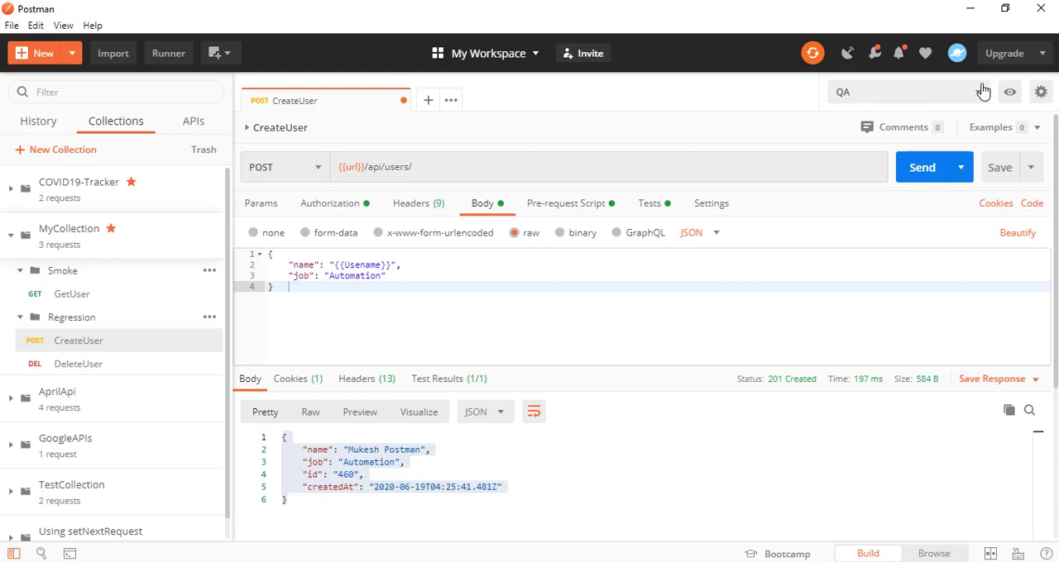
pyautogui.click(1008, 93)
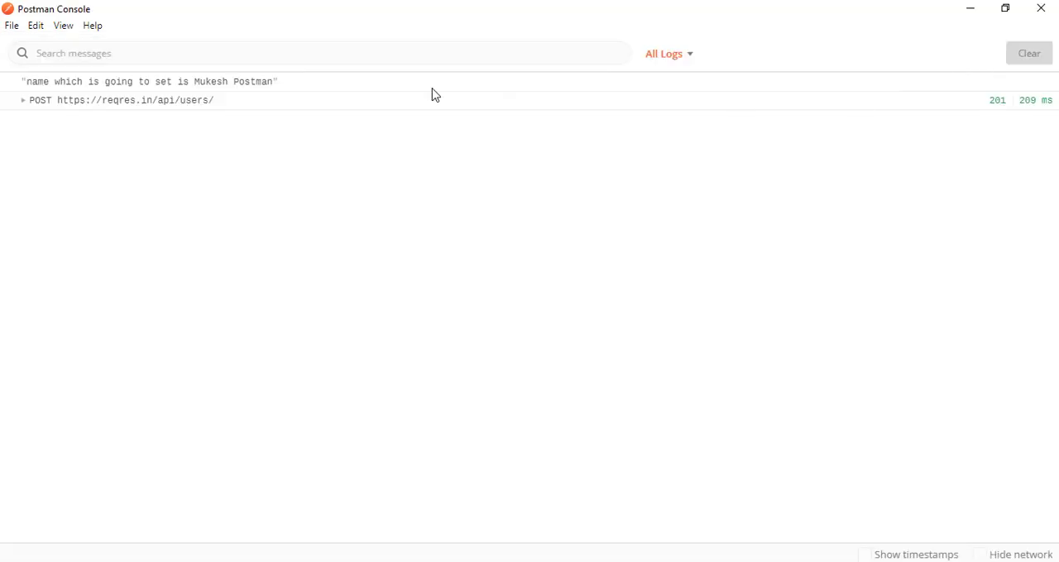
# Examine the logged name message in the Postman Console and expand the POST entry to read its request and response headers
pyautogui.moveTo(26, 81); pyautogui.dragTo(95, 81)
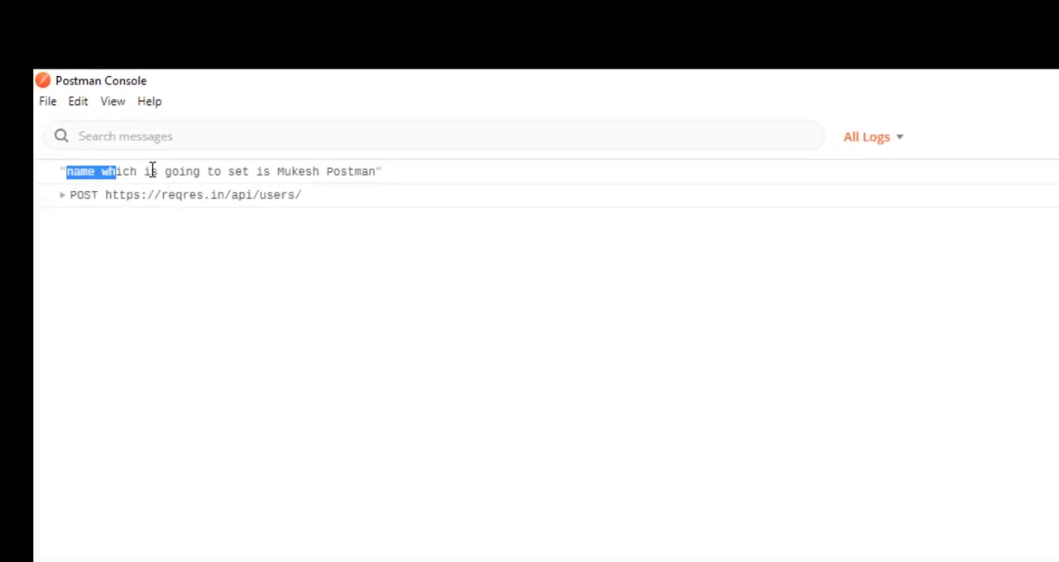
pyautogui.moveTo(153, 171); pyautogui.dragTo(369, 173)
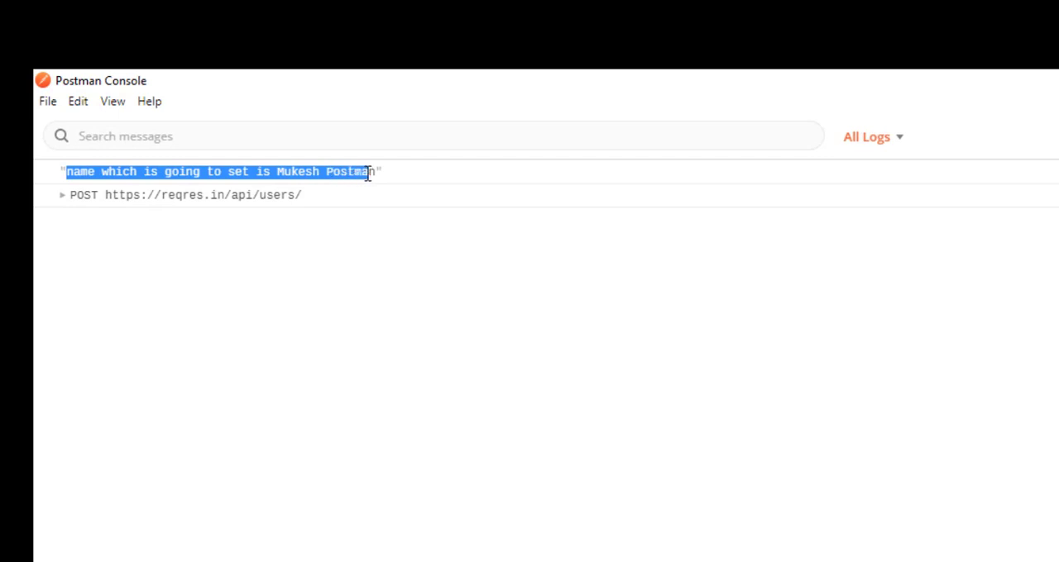
pyautogui.click(316, 173)
pyautogui.moveTo(279, 172); pyautogui.dragTo(377, 172)
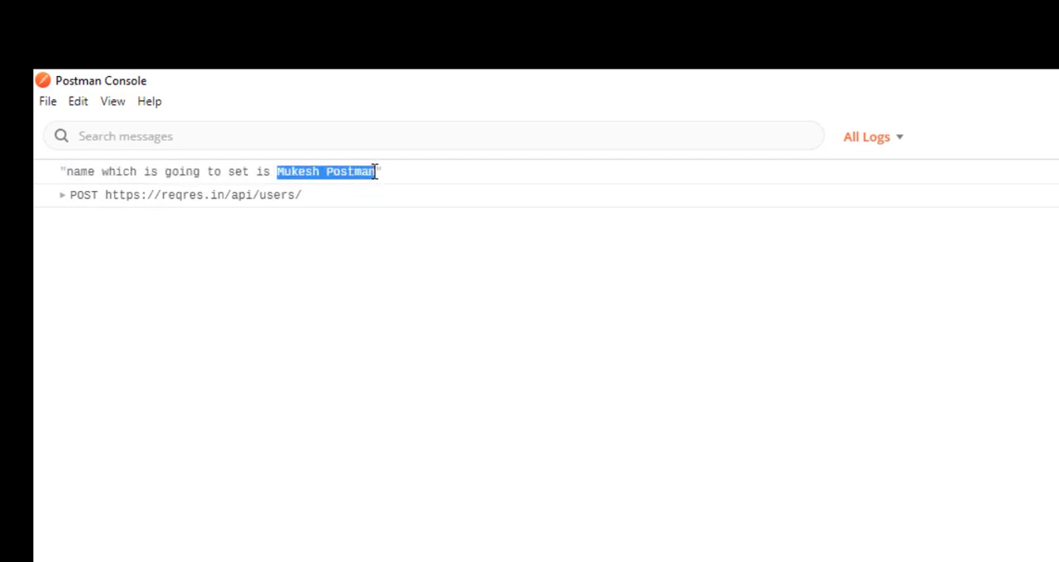
pyautogui.click(62, 196)
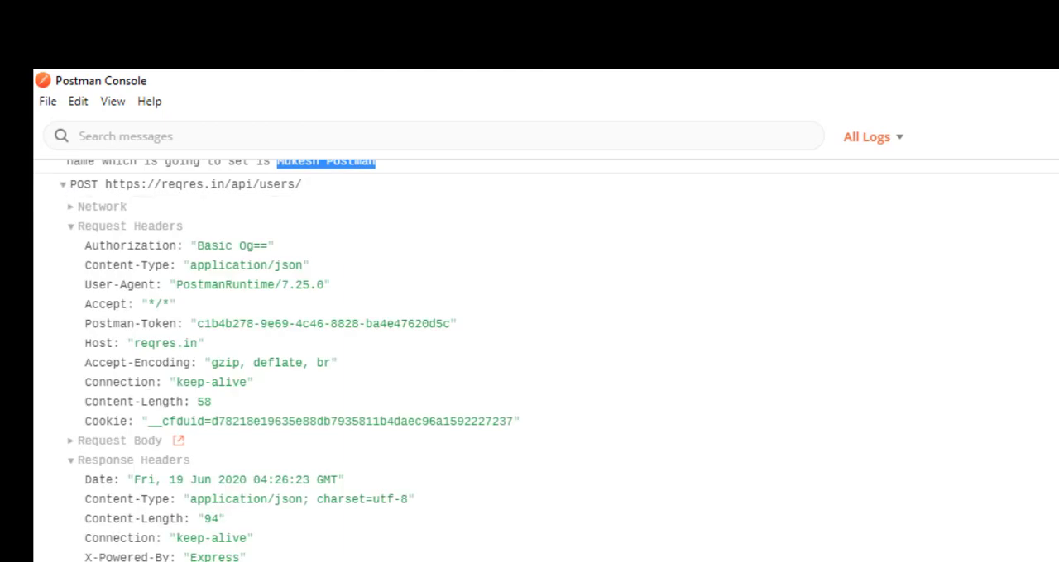
pyautogui.scroll(-1, 546, 360)
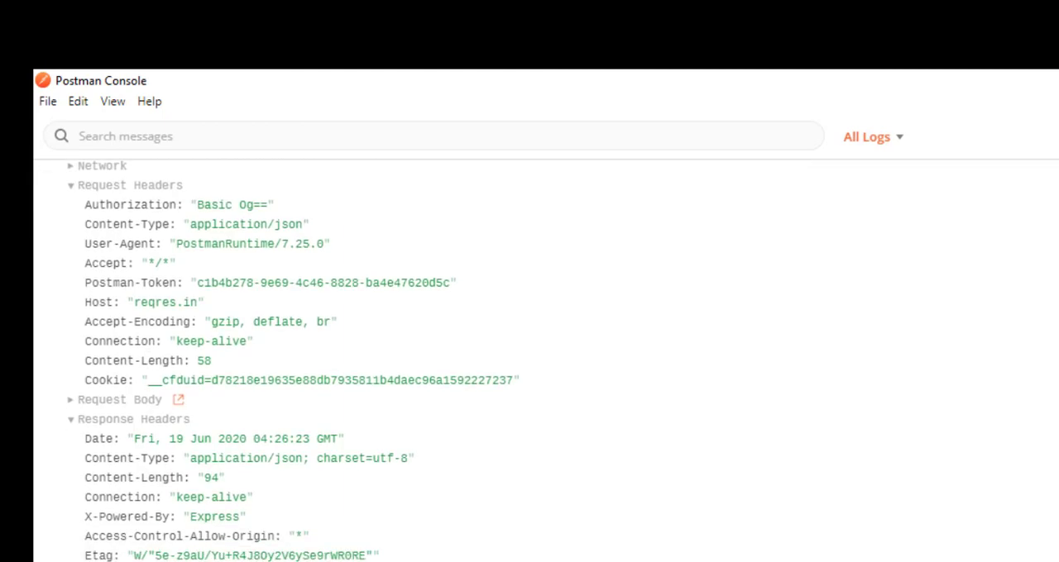
# Look through the request and response headers of the expanded POST entry in the Postman Console
pyautogui.scroll(1, 546, 361)
pyautogui.scroll(-1, 546, 360)
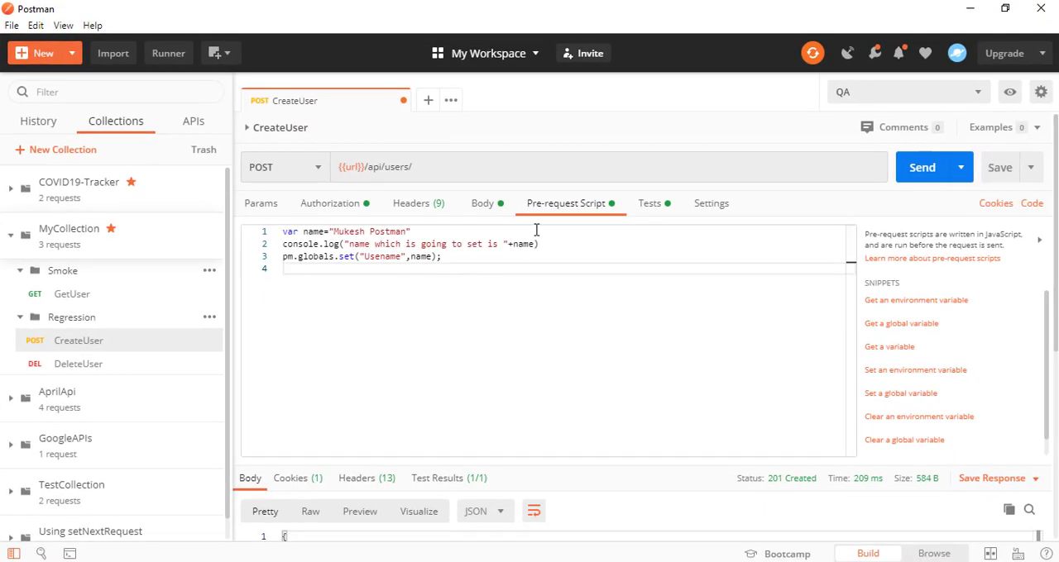
# Duplicate the console.log line three times directly below itself in CreateUser's pre-request script
pyautogui.moveTo(539, 244); pyautogui.dragTo(279, 253)
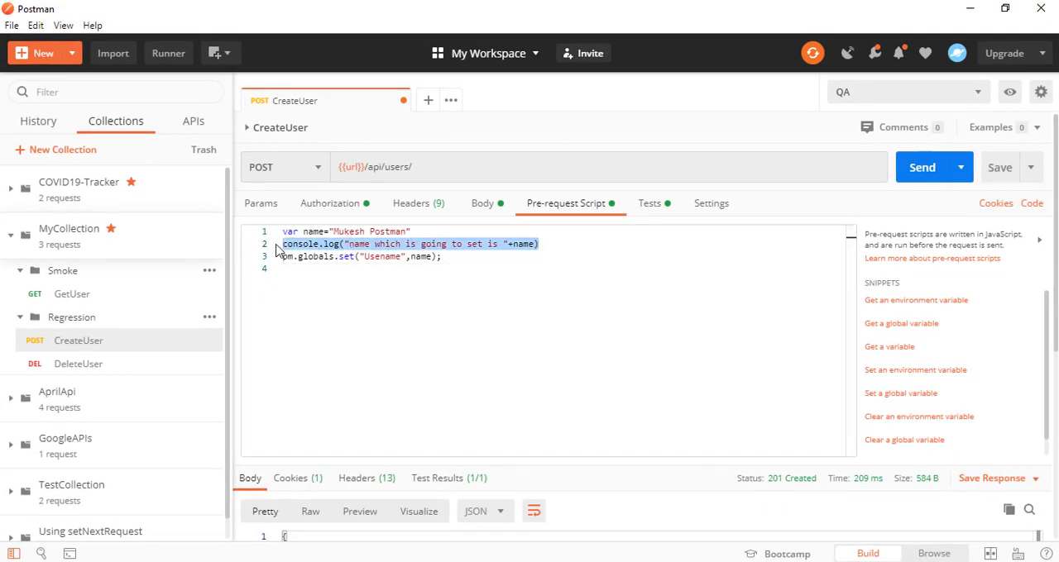
pyautogui.hotkey('ctrl', 'c')
pyautogui.click(566, 247)
pyautogui.press('Return')
pyautogui.hotkey('ctrl', 'v')
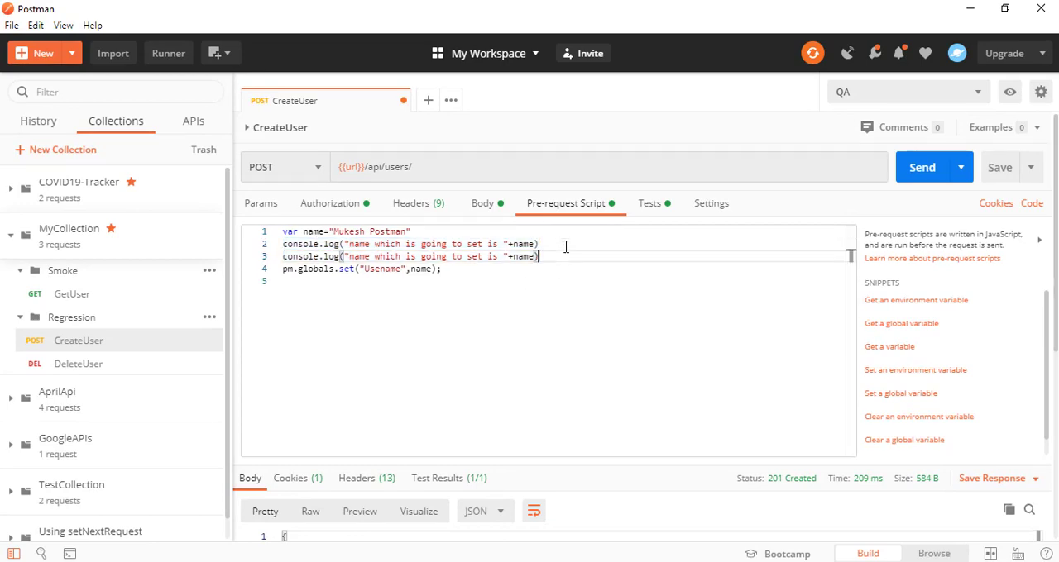
pyautogui.press('Return')
pyautogui.hotkey('ctrl', 'v')
pyautogui.press('Return')
pyautogui.hotkey('ctrl', 'v')
# Switch to the Debugging and logs documentation in Chrome and find which console methods the Postman Console logs
pyautogui.hotkey('alt', 'Tab')
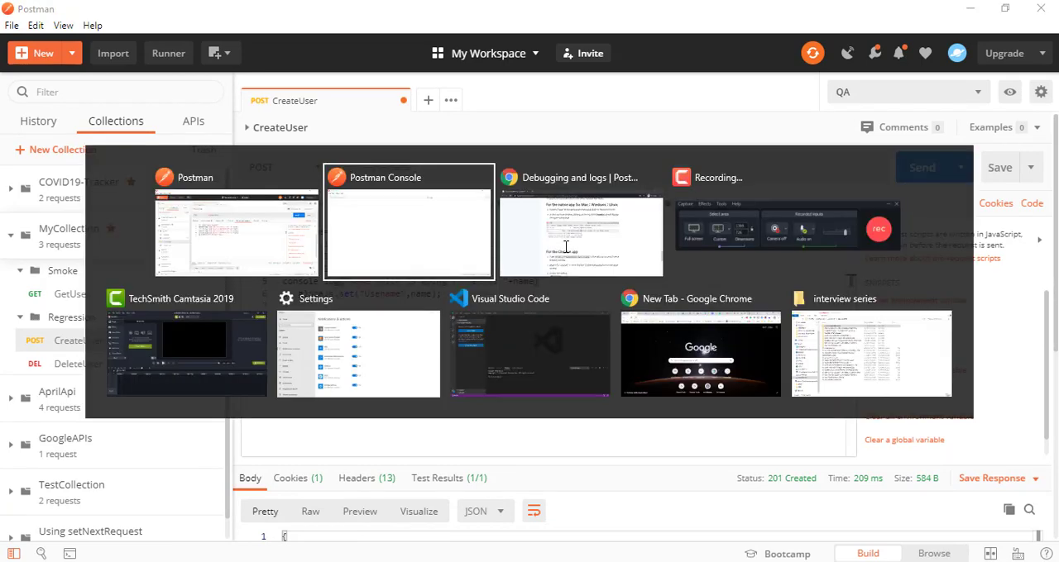
pyautogui.hotkey('alt', 'Tab')
pyautogui.scroll(20, 484, 318)
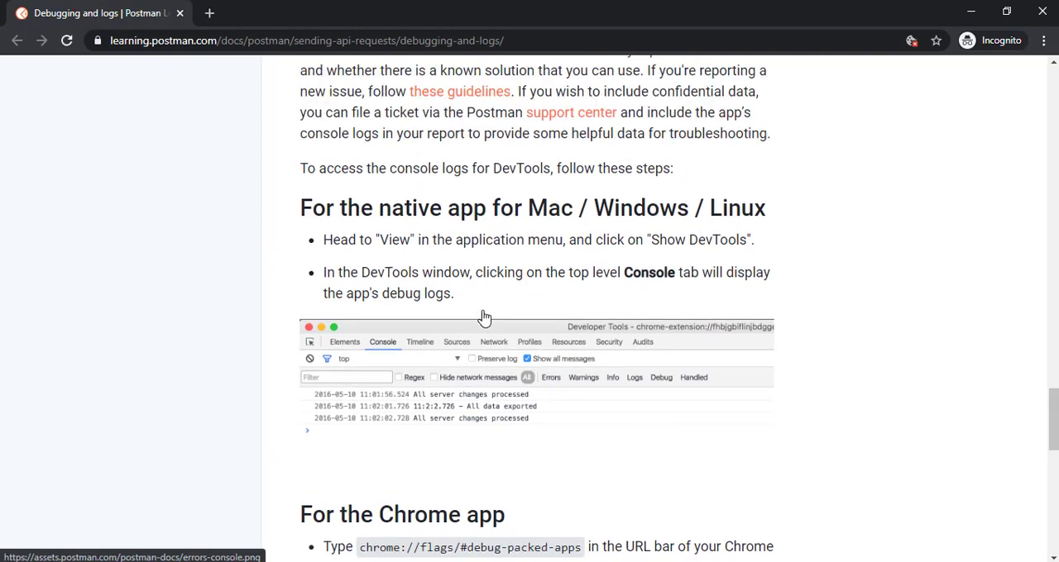
pyautogui.scroll(5, 484, 318)
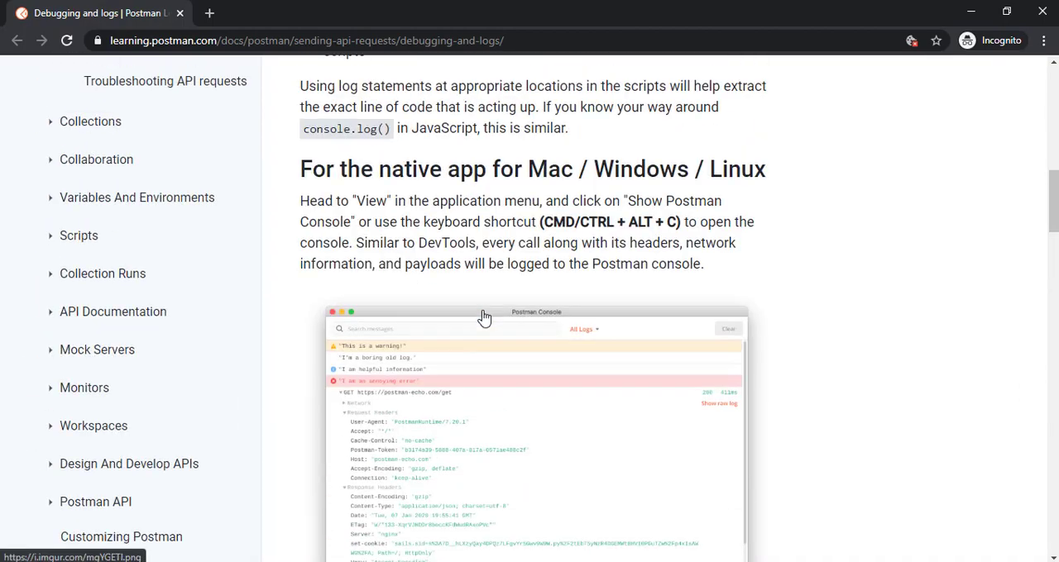
pyautogui.scroll(5, 484, 318)
pyautogui.scroll(-1, 483, 318)
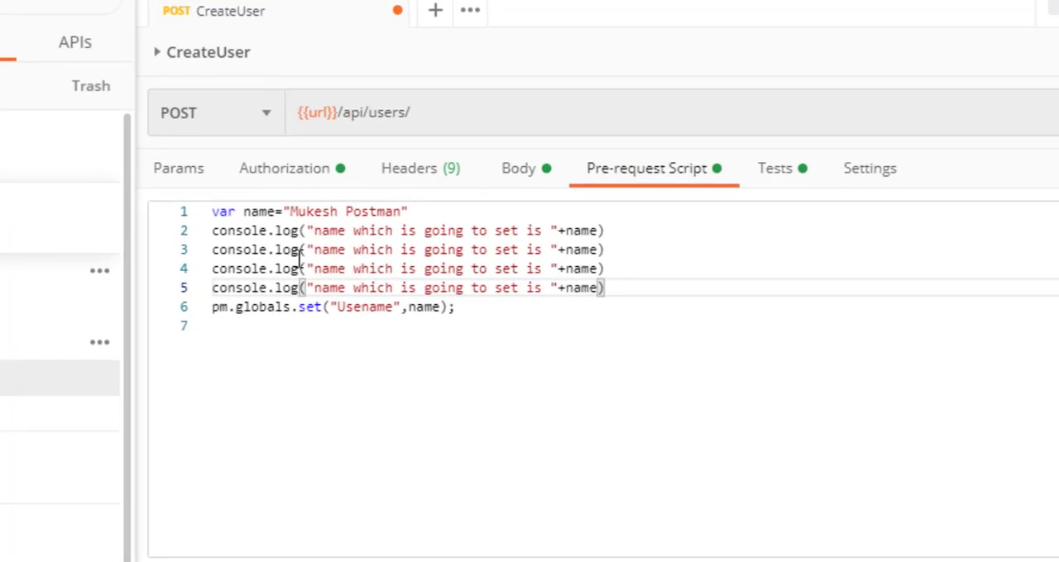
# Back in Postman's pre-request script, change the three copied console.log calls to console.info, console.warn and console.error, in that order
pyautogui.click(281, 250)
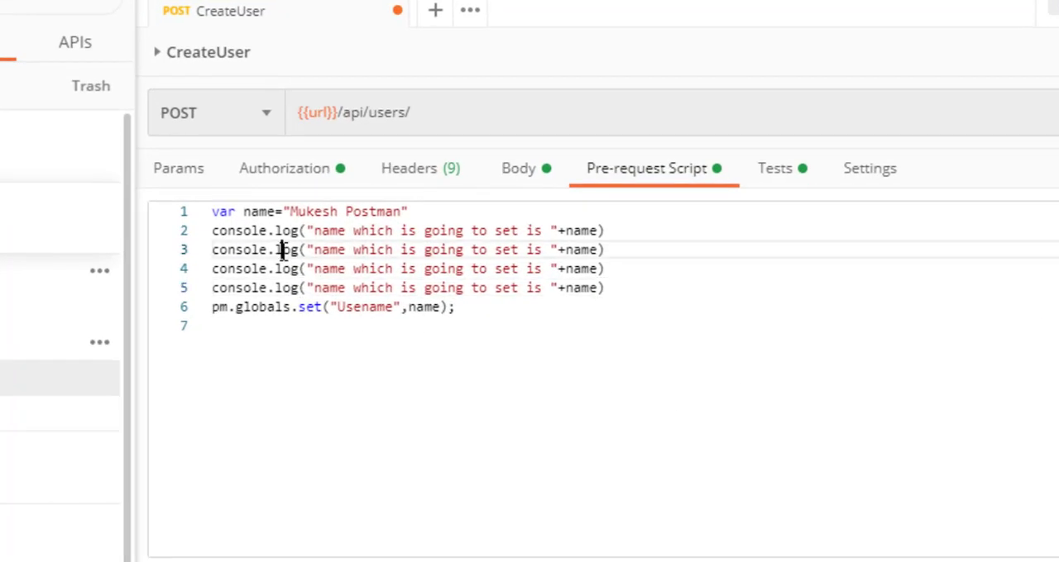
pyautogui.doubleClick(281, 249)
pyautogui.write('info')
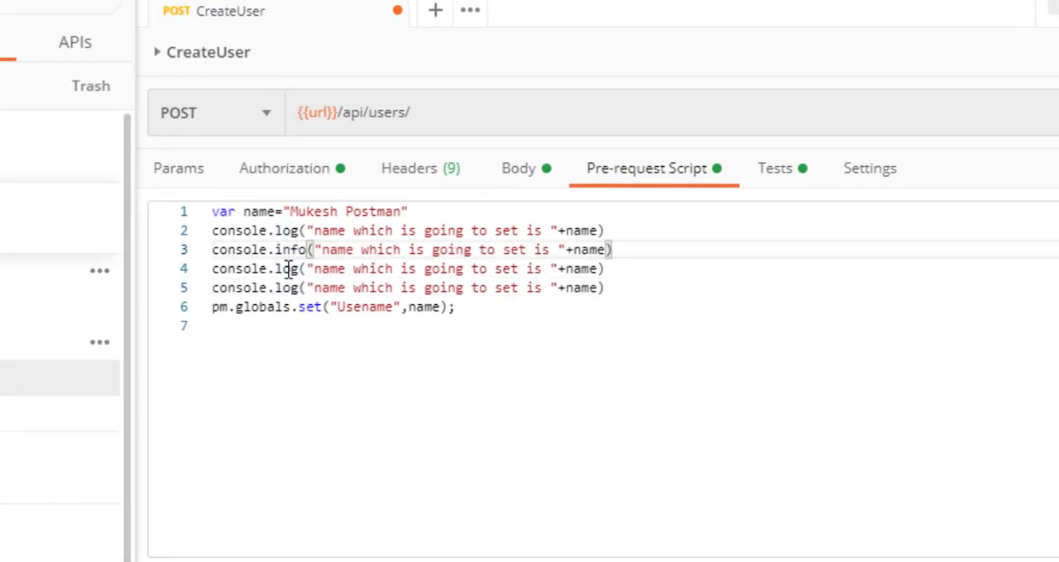
pyautogui.doubleClick(289, 269)
pyautogui.write('warn')
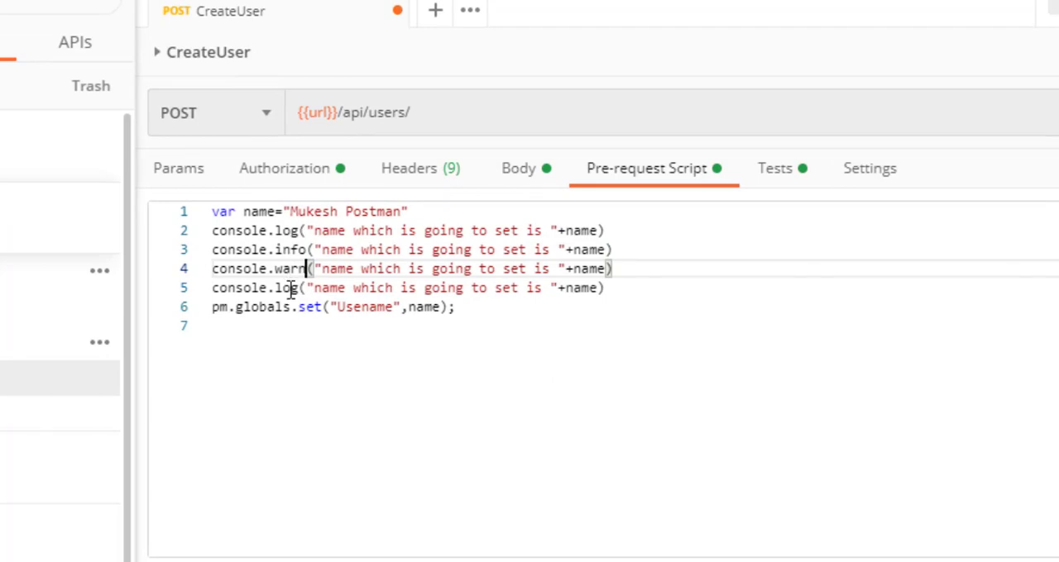
pyautogui.doubleClick(289, 288)
pyautogui.write('error')
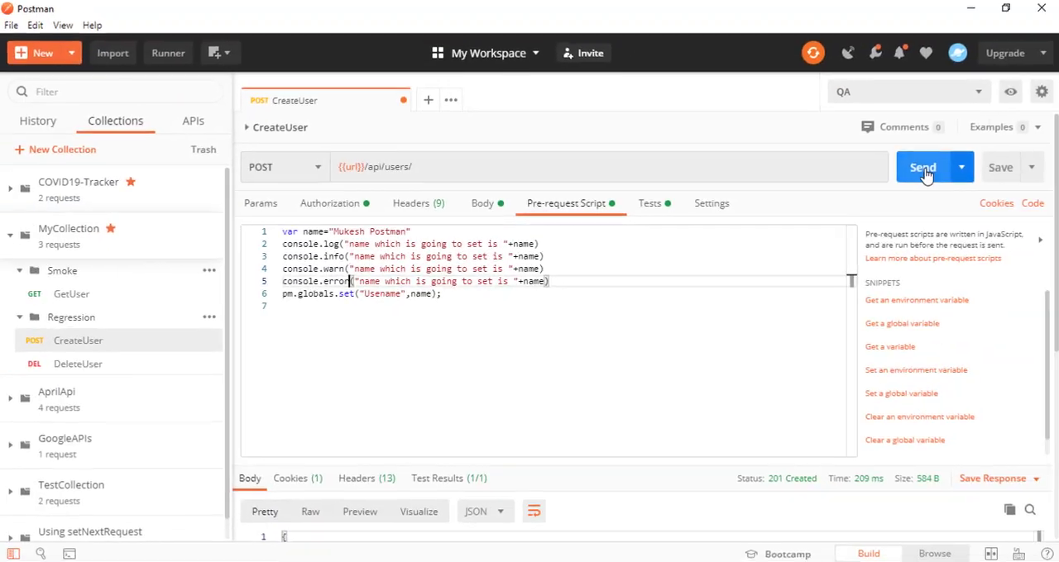
# Send the CreateUser request and examine the log, info, warning and error messages in the Postman Console
pyautogui.click(1058, 126)
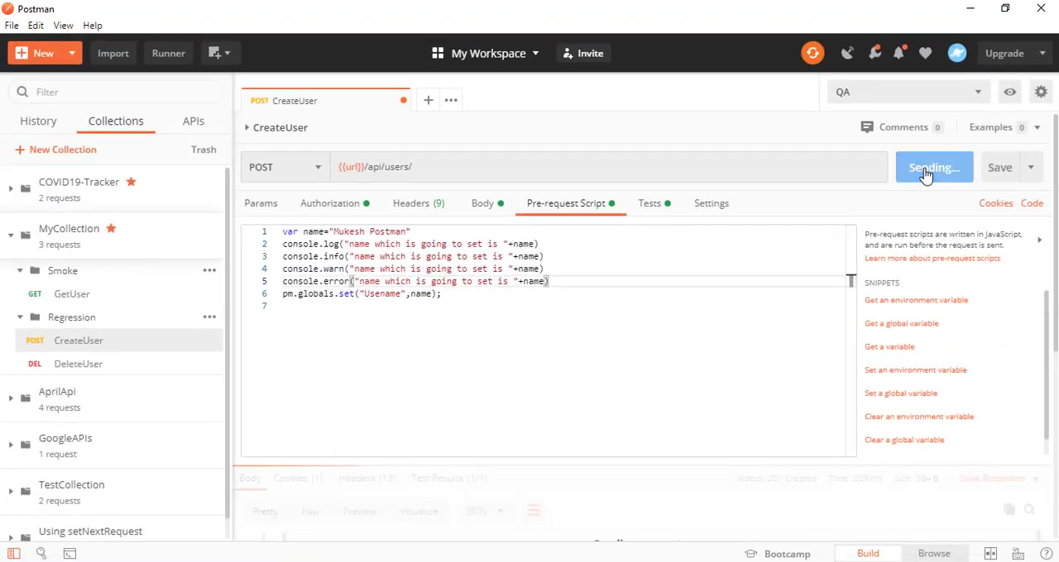
pyautogui.hotkey('alt', 'Tab')
pyautogui.hotkey('alt', 'Tab')
pyautogui.press('Tab')
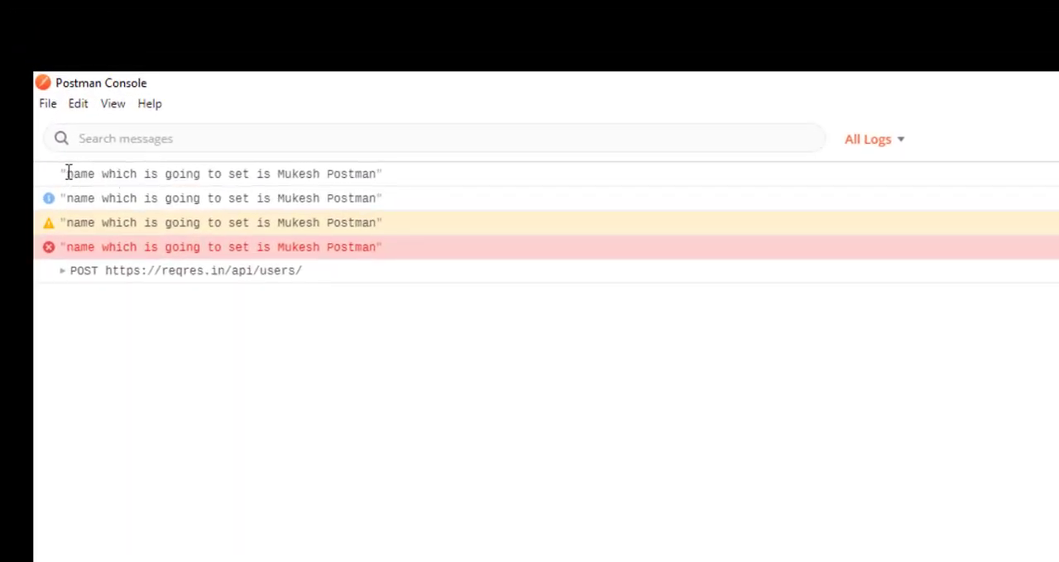
pyautogui.moveTo(68, 173); pyautogui.dragTo(363, 173)
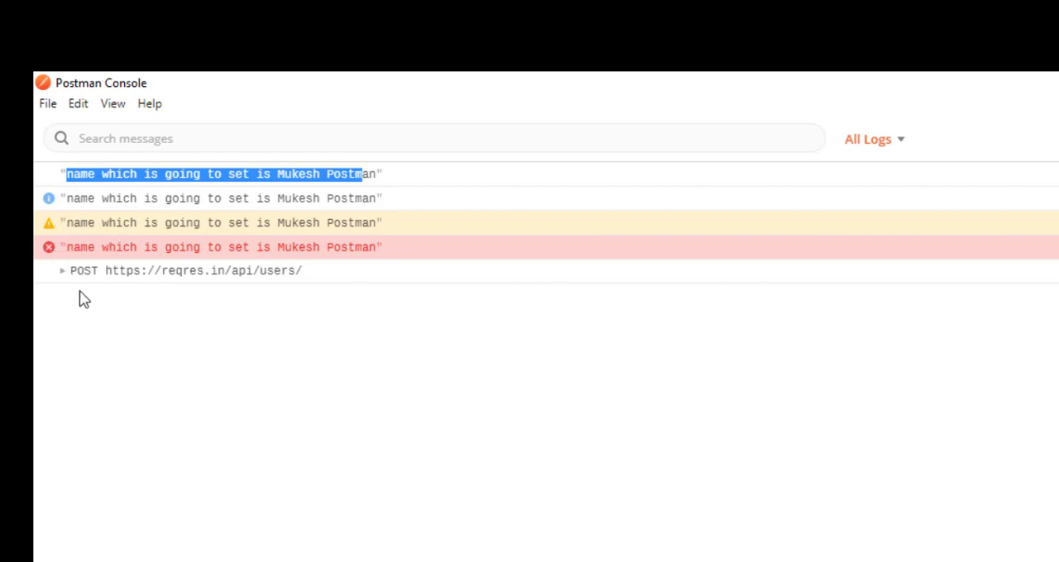
# Return to the CreateUser request in the main Postman window and view its Tests script
pyautogui.hotkey('alt', 'Tab')
pyautogui.press('Tab')
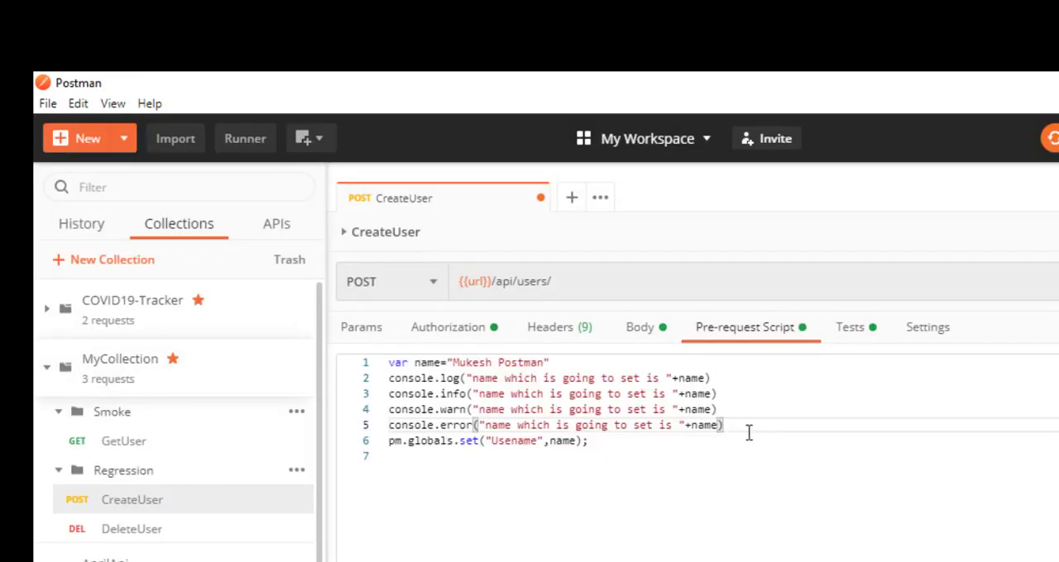
pyautogui.click(852, 331)
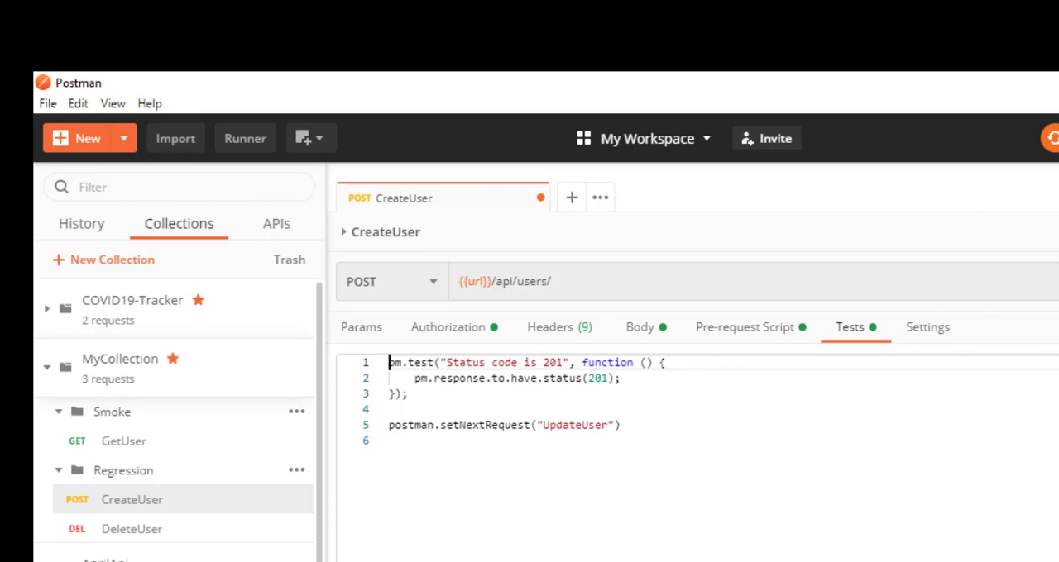
pyautogui.click(785, 439)
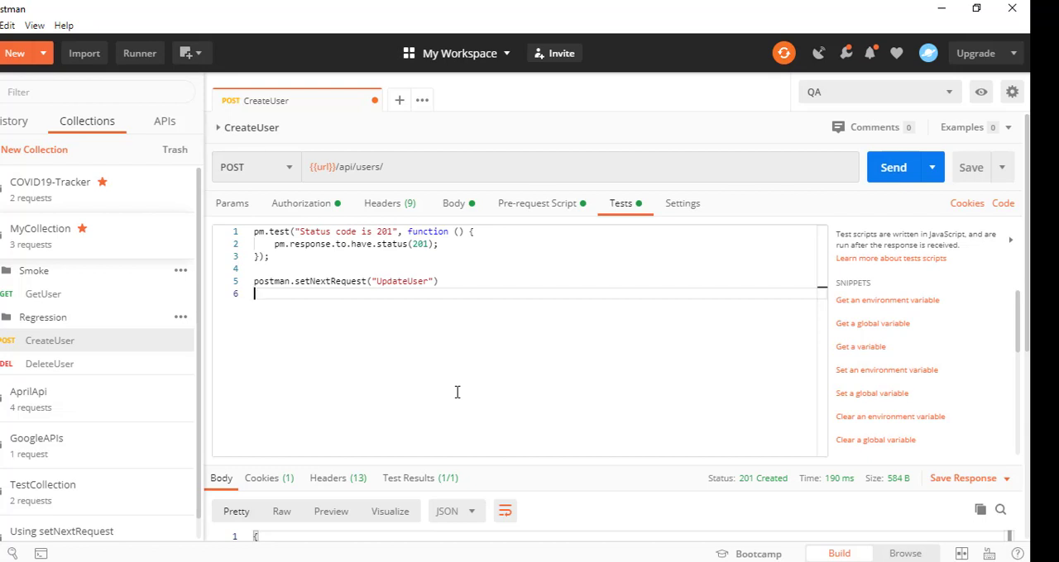
# Compare the variable set in CreateUser's pre-request script with the {{Usename}} reference in the request body
pyautogui.click(539, 208)
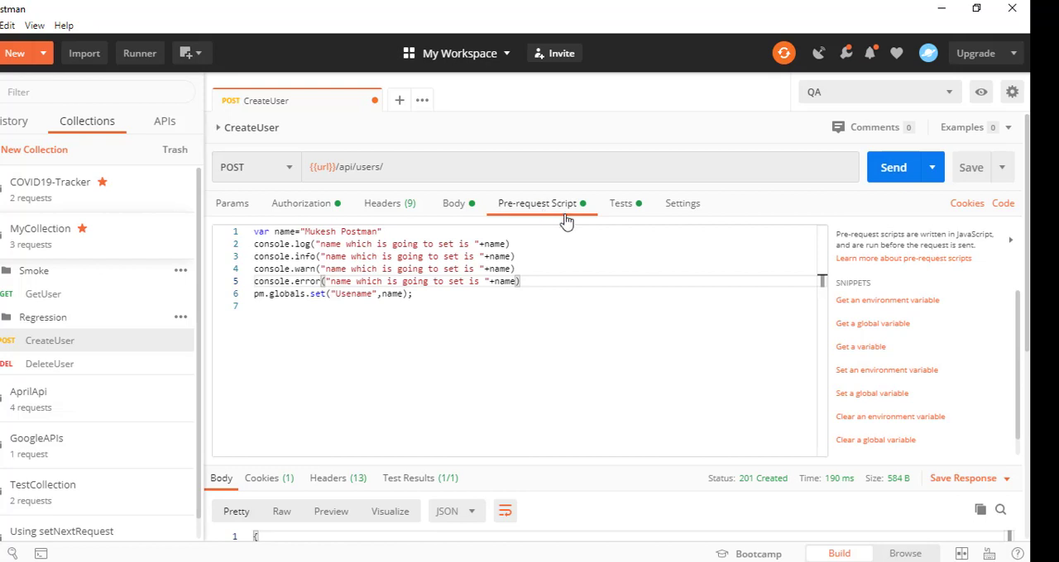
pyautogui.click(581, 313)
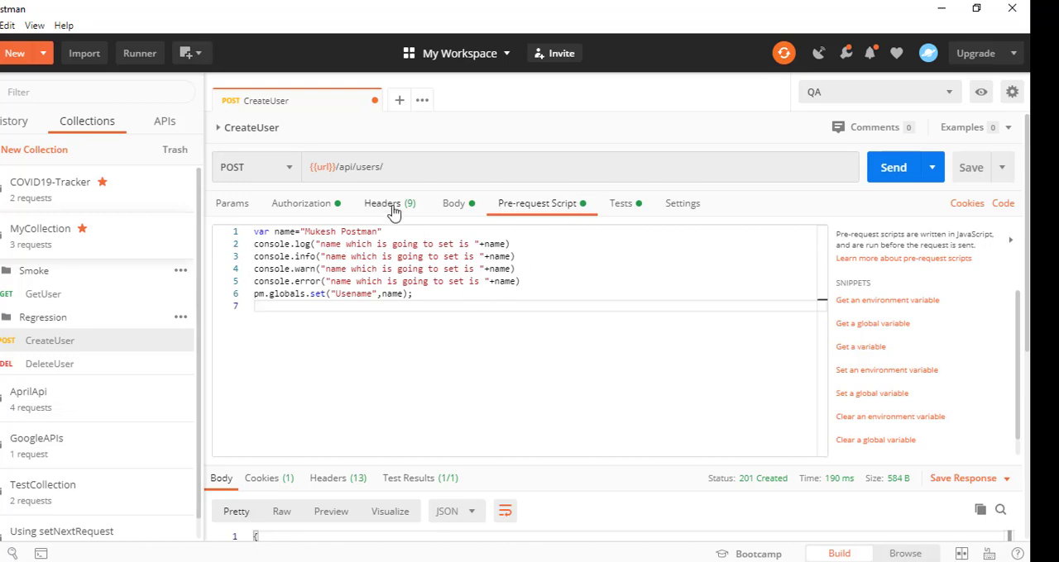
pyautogui.click(455, 205)
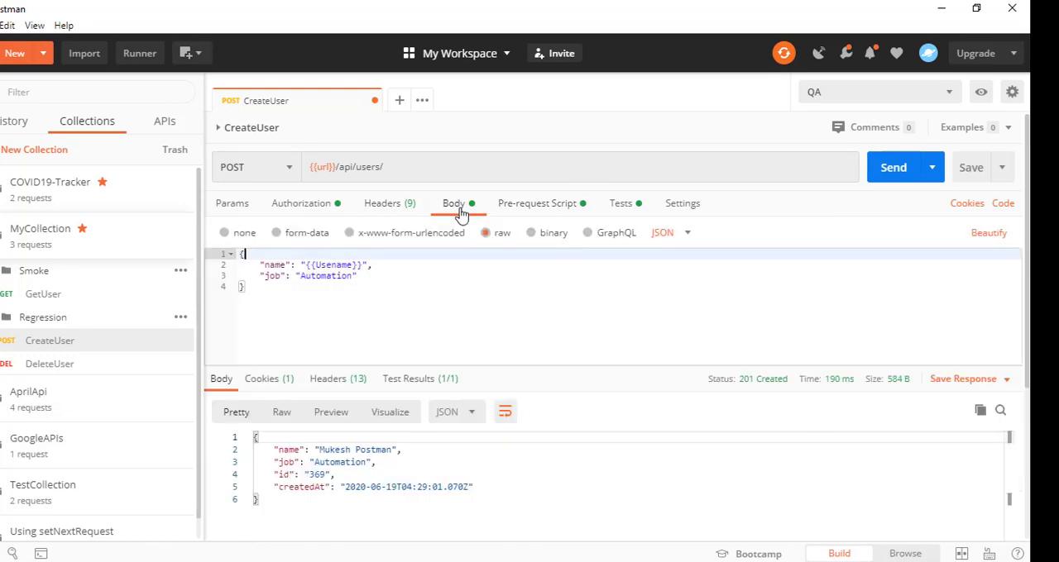
pyautogui.click(543, 207)
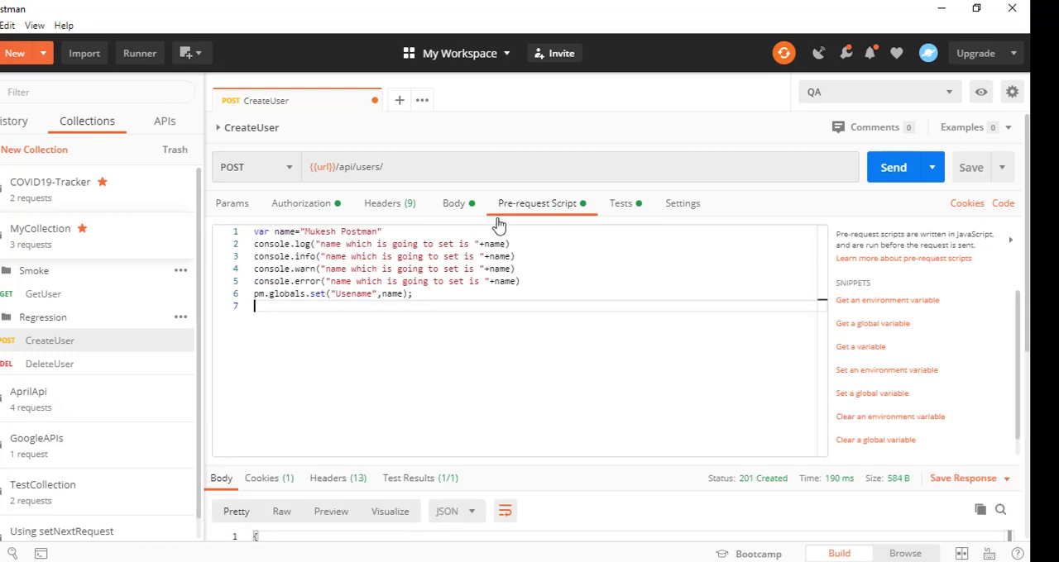
pyautogui.click(451, 207)
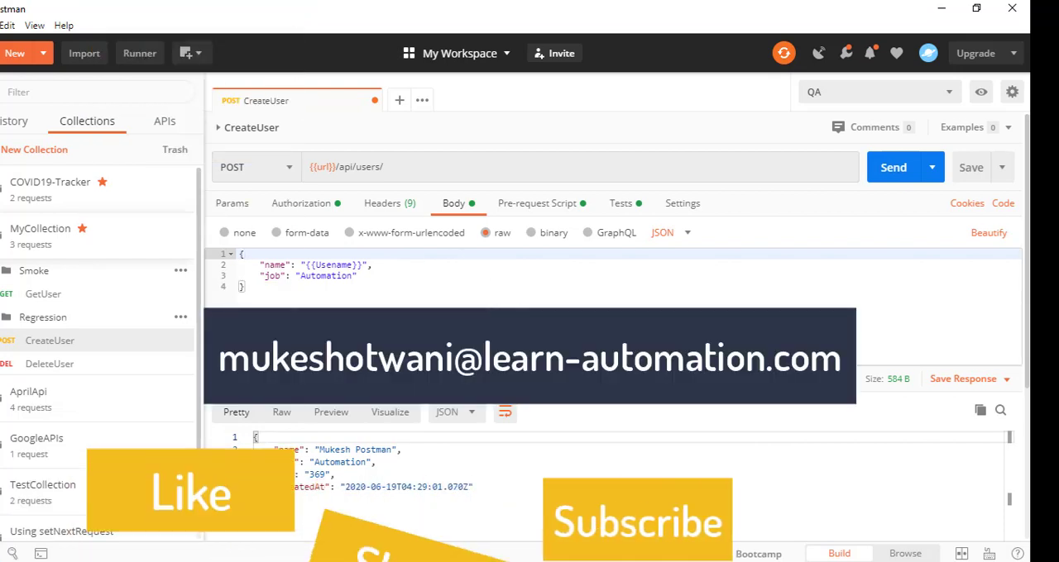
pyautogui.click(507, 297)
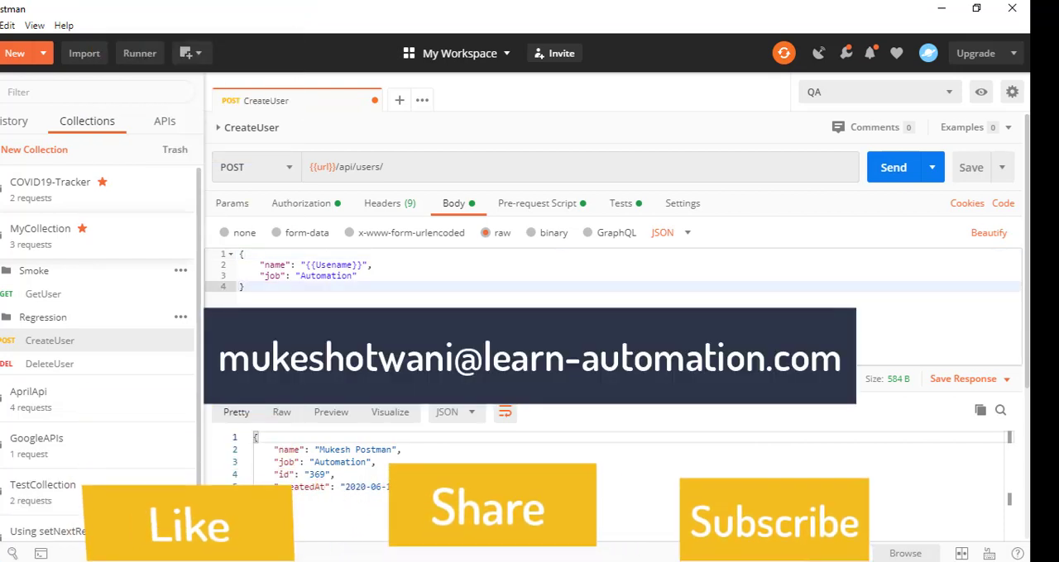